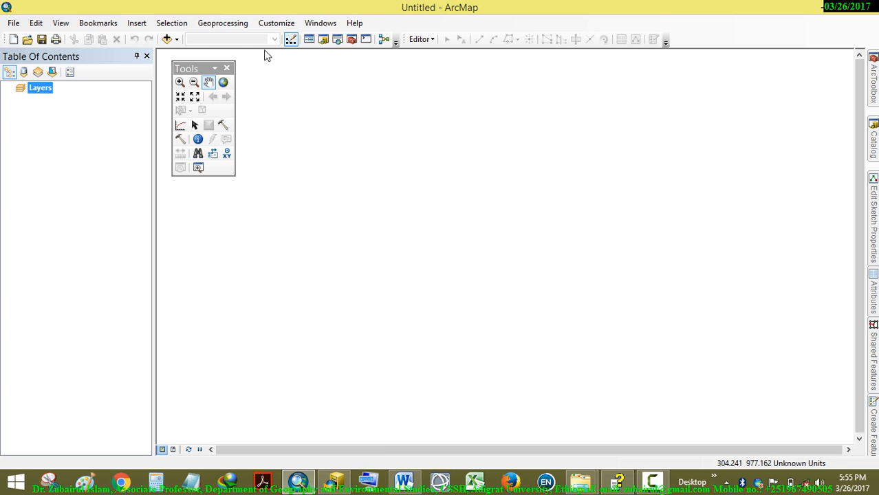
- Add the ETH1.shp shapefile from the ETHIO folder within the E:\DATA folder connection to the map
{"action": "left_click_drag", "start_coordinate": [201, 69], "coordinate": [226, 68]}
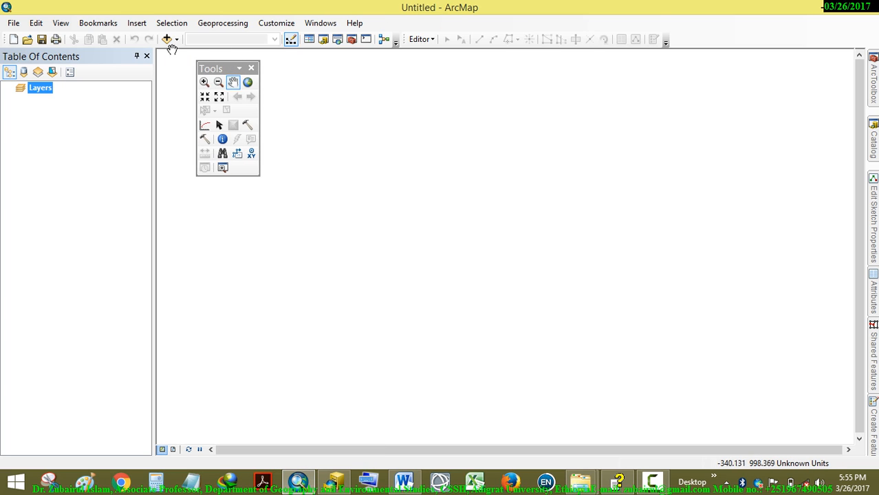
{"action": "left_click", "coordinate": [165, 40]}
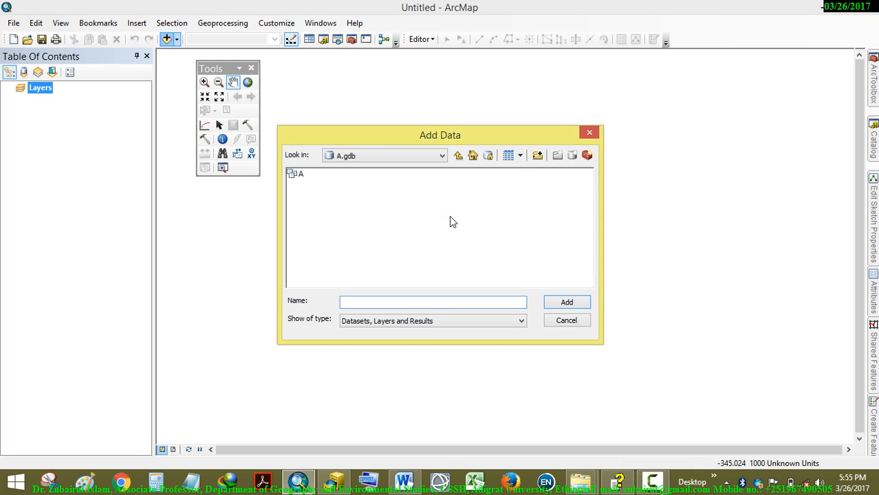
{"action": "left_click", "coordinate": [404, 159]}
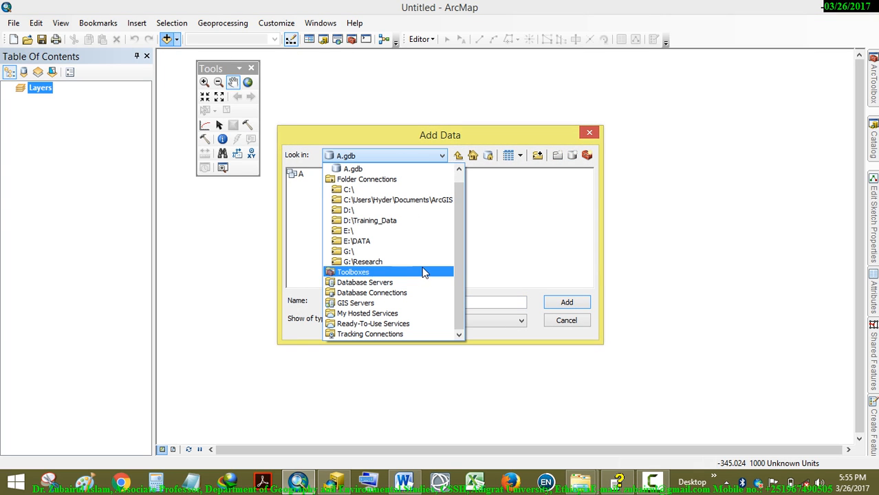
{"action": "left_click", "coordinate": [355, 241]}
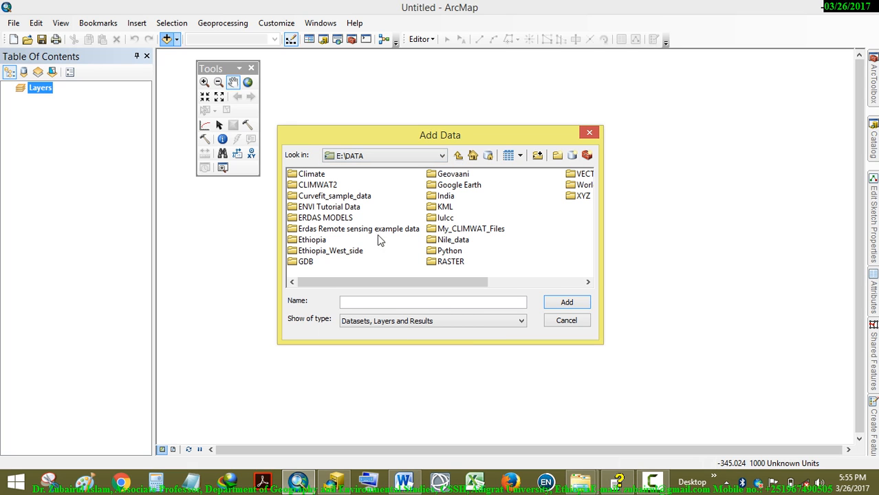
{"action": "double_click", "coordinate": [583, 174]}
{"action": "double_click", "coordinate": [309, 176]}
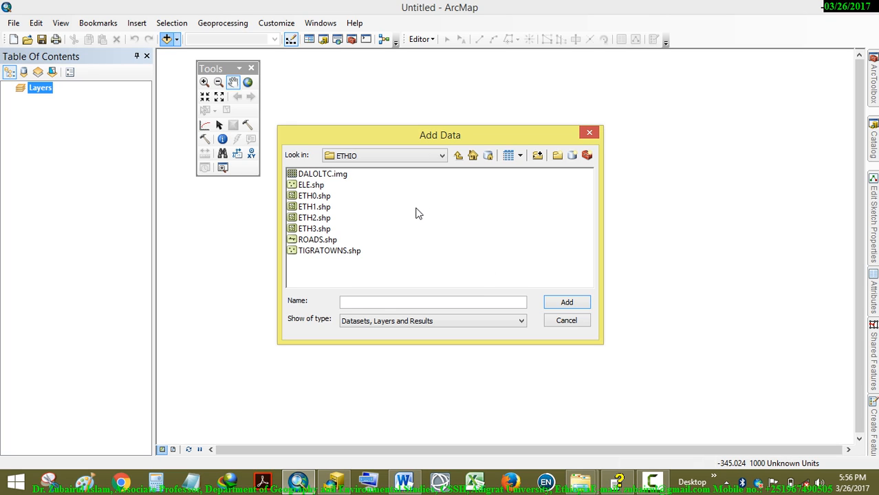
{"action": "left_click", "coordinate": [326, 208]}
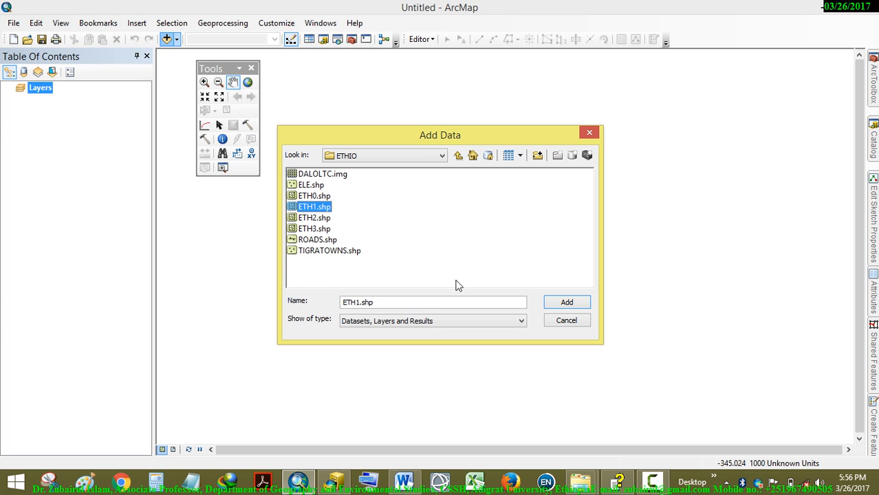
{"action": "left_click", "coordinate": [550, 307]}
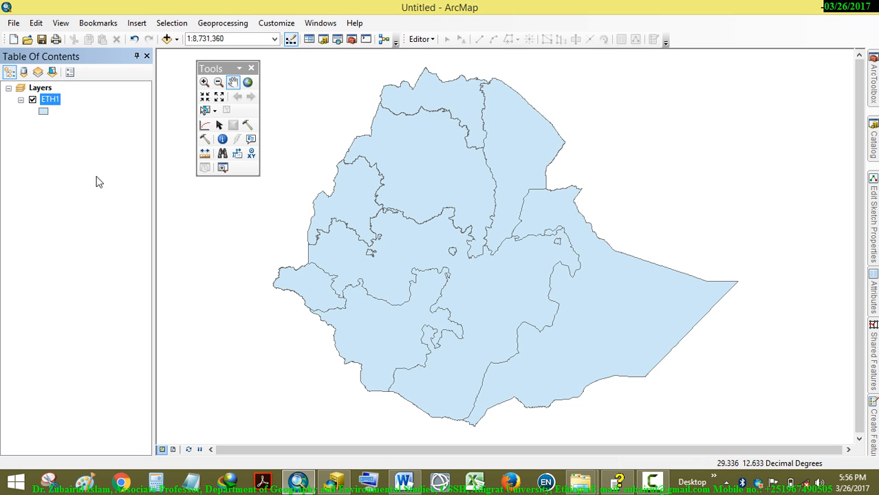
{"action": "left_click", "coordinate": [113, 203]}
- Add the ETH2.shp shapefile from the ETHIO folder to the map
{"action": "left_click", "coordinate": [168, 39]}
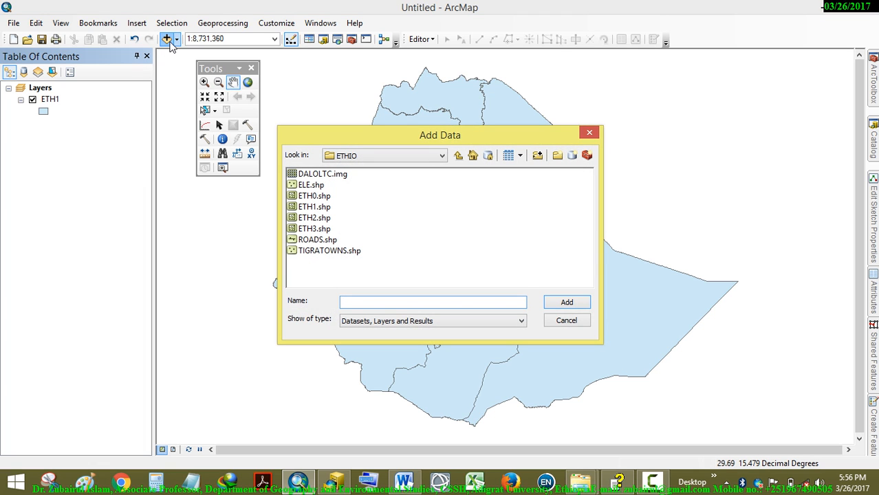
{"action": "left_click", "coordinate": [322, 230]}
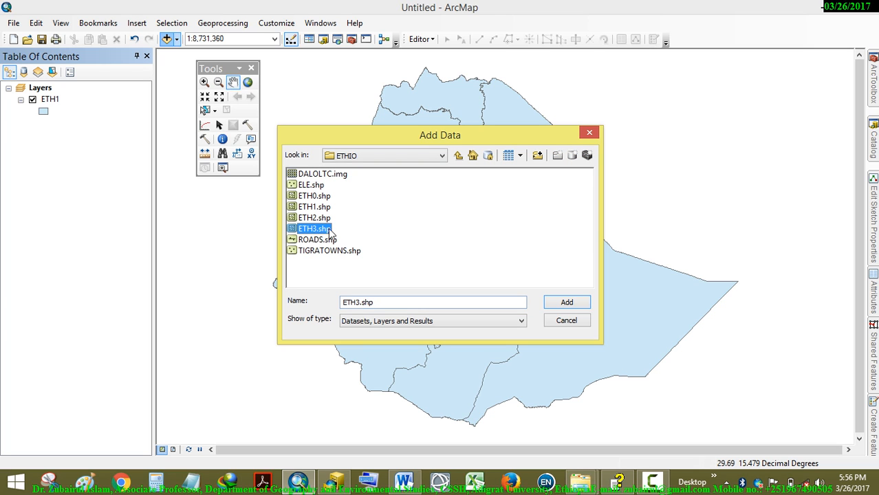
{"action": "left_click", "coordinate": [329, 219]}
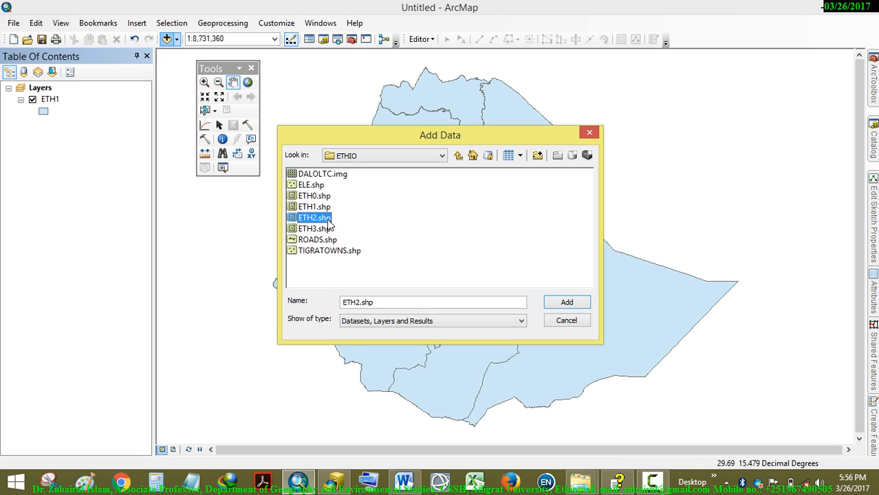
{"action": "left_click", "coordinate": [560, 299]}
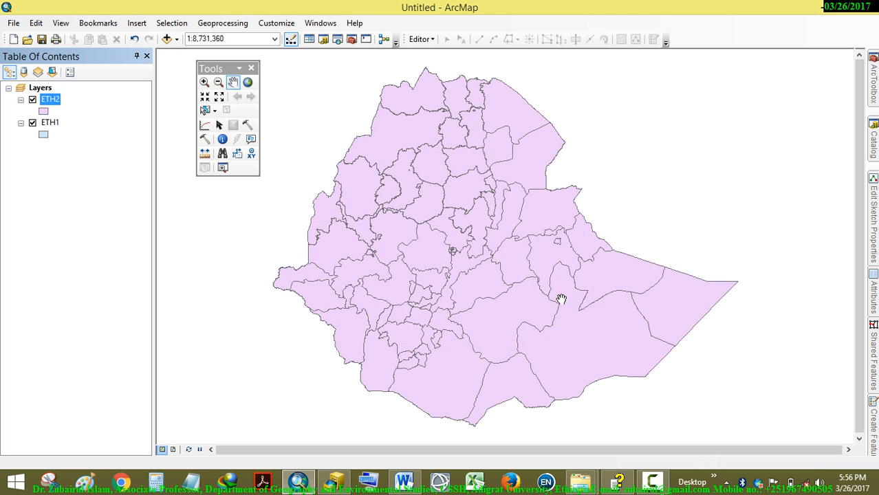
- Collapse the ETH2 layer's legend and hide that layer, leaving ETH1 displayed
{"action": "left_click", "coordinate": [20, 100]}
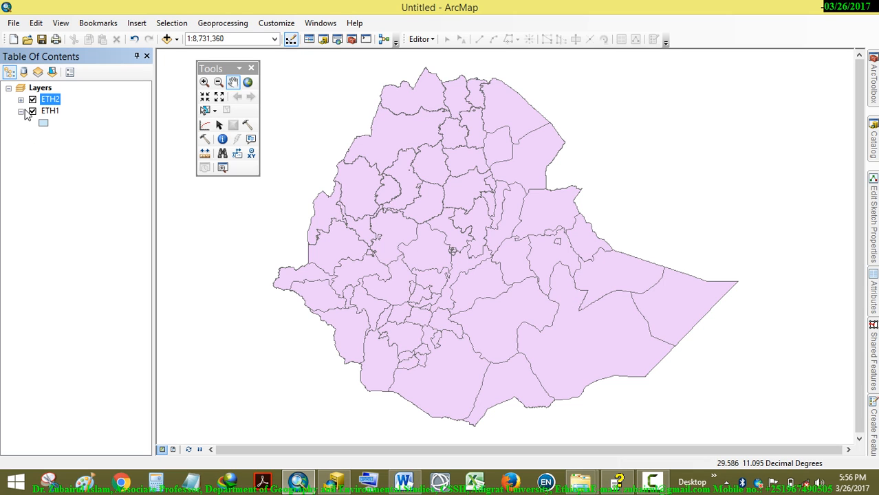
{"action": "left_click", "coordinate": [22, 111]}
{"action": "left_click", "coordinate": [21, 111]}
{"action": "left_click", "coordinate": [33, 99]}
{"action": "left_click", "coordinate": [51, 141]}
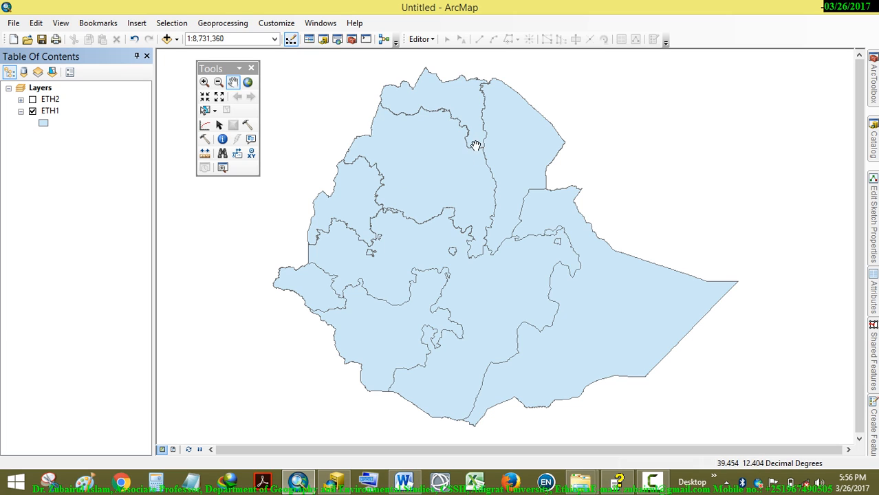
{"action": "left_click", "coordinate": [72, 124]}
- Select the northernmost region polygon of ETH1 and create a new layer from the selected feature
{"action": "left_click", "coordinate": [204, 112]}
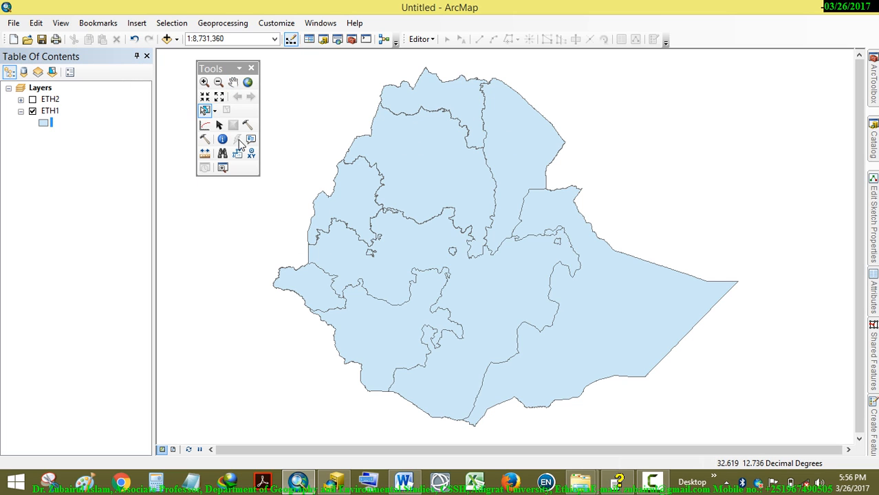
{"action": "left_click", "coordinate": [444, 101]}
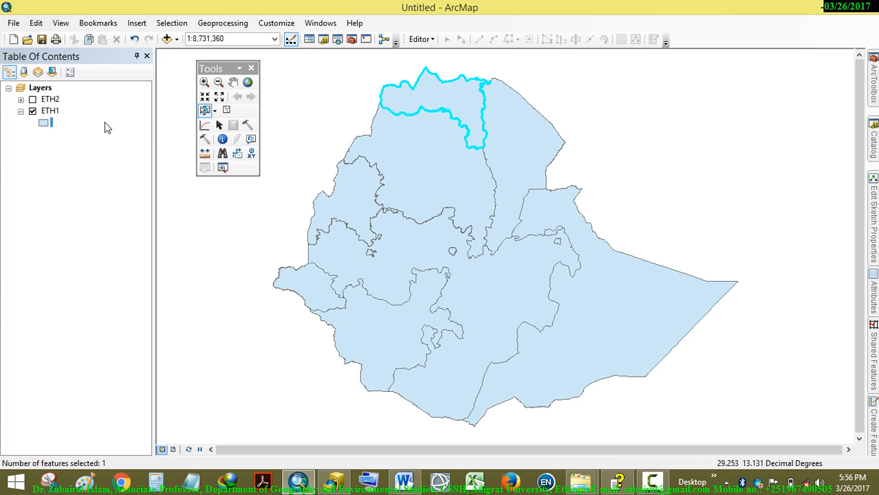
{"action": "right_click", "coordinate": [52, 113]}
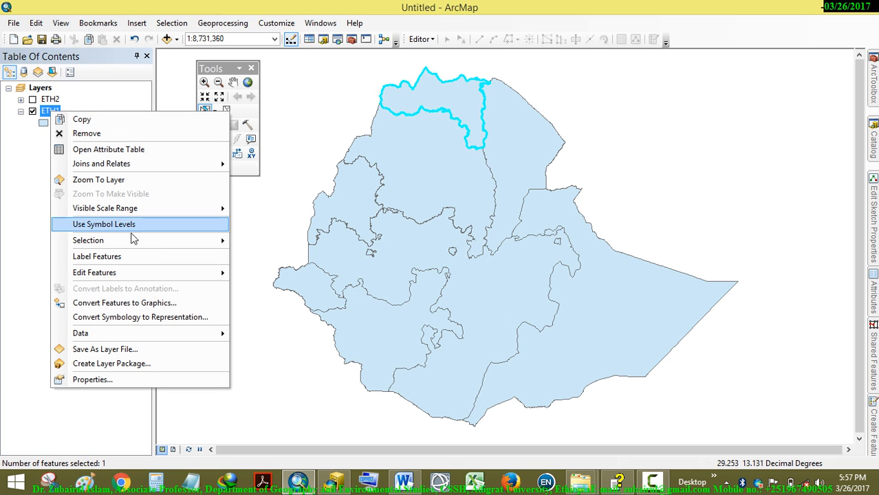
{"action": "mouse_move", "coordinate": [152, 241]}
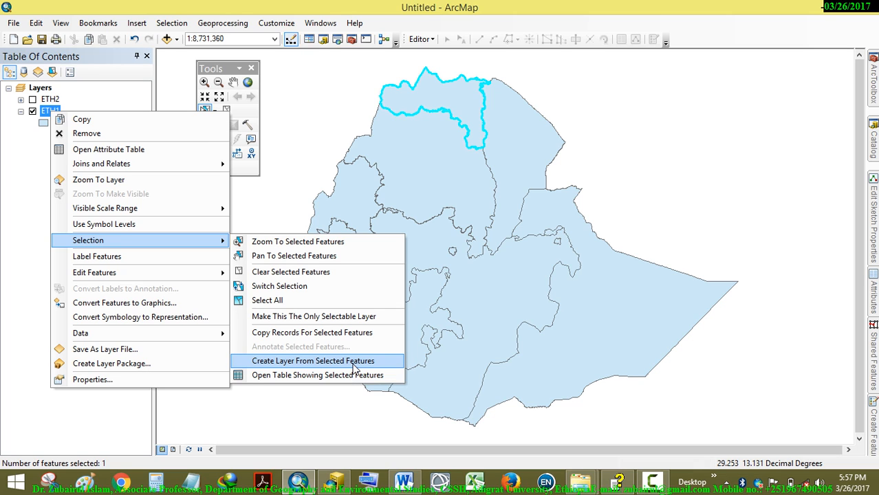
{"action": "left_click", "coordinate": [353, 368]}
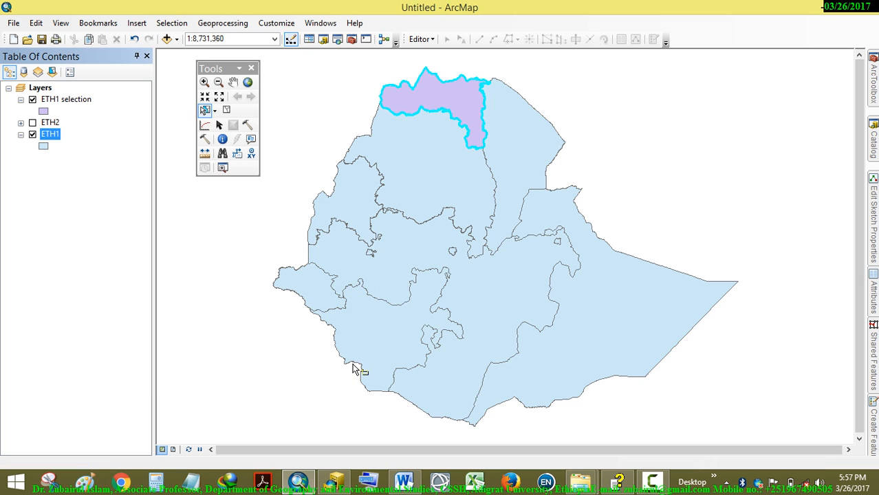
- Rename the ETH1 selection layer as Tigray and clear the feature selection
{"action": "left_click", "coordinate": [61, 101]}
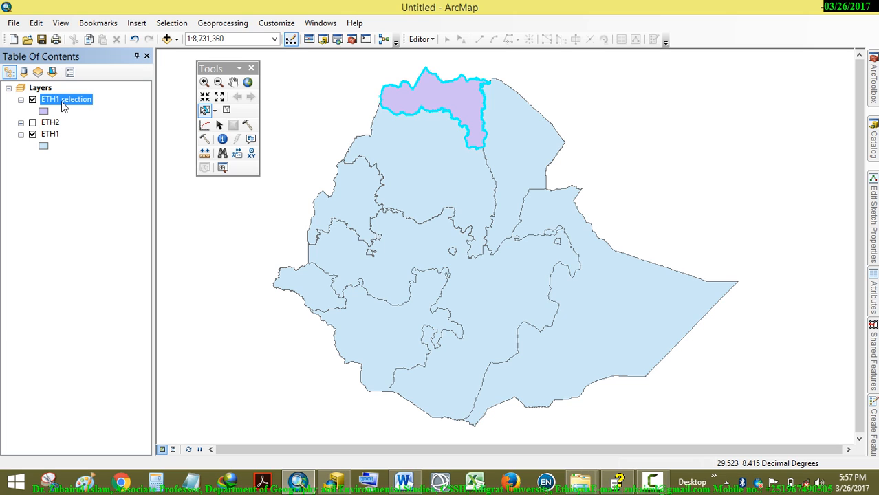
{"action": "left_click", "coordinate": [62, 101]}
{"action": "type", "text": "Tigray"}
{"action": "key", "text": "Return"}
{"action": "left_click", "coordinate": [227, 112]}
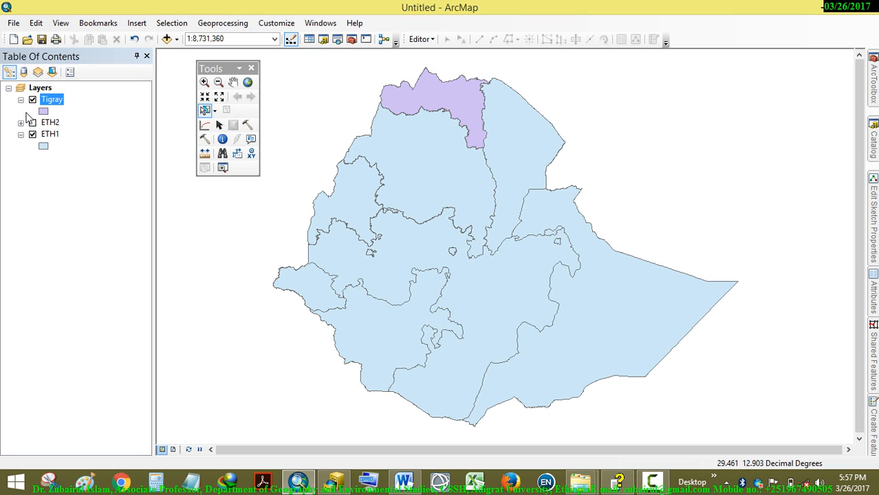
- Hide the Tigray and ETH1 layers and show the ETH2 layer
{"action": "left_click", "coordinate": [33, 101]}
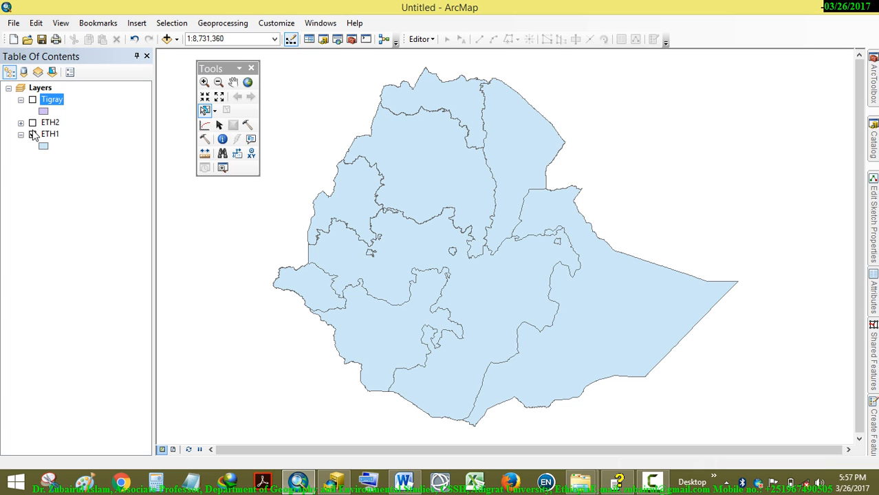
{"action": "left_click", "coordinate": [34, 138]}
{"action": "left_click", "coordinate": [32, 135]}
{"action": "left_click", "coordinate": [32, 123]}
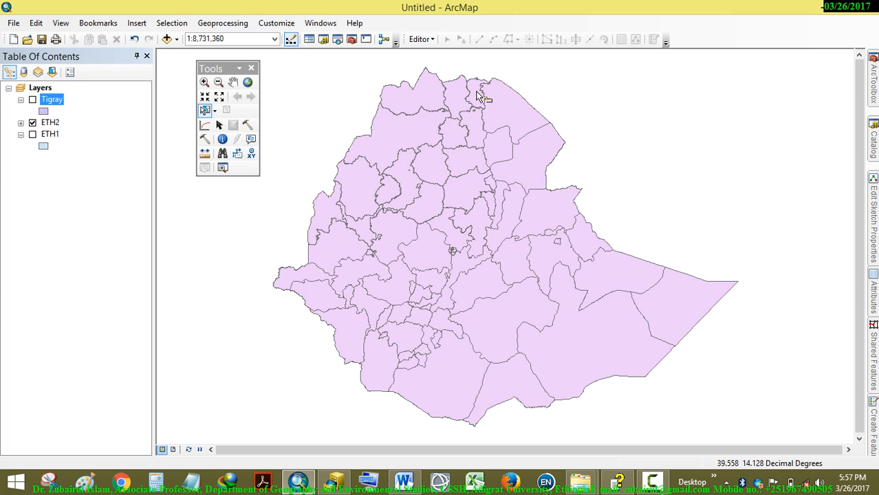
- Select the small zone at Tigray's northeastern edge in ETH2 and create a new layer from the selected feature
{"action": "left_click", "coordinate": [479, 96]}
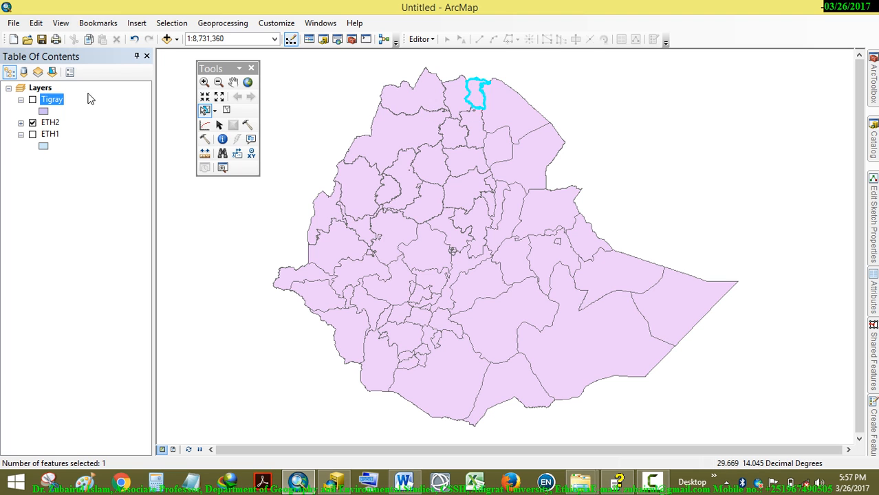
{"action": "right_click", "coordinate": [55, 125]}
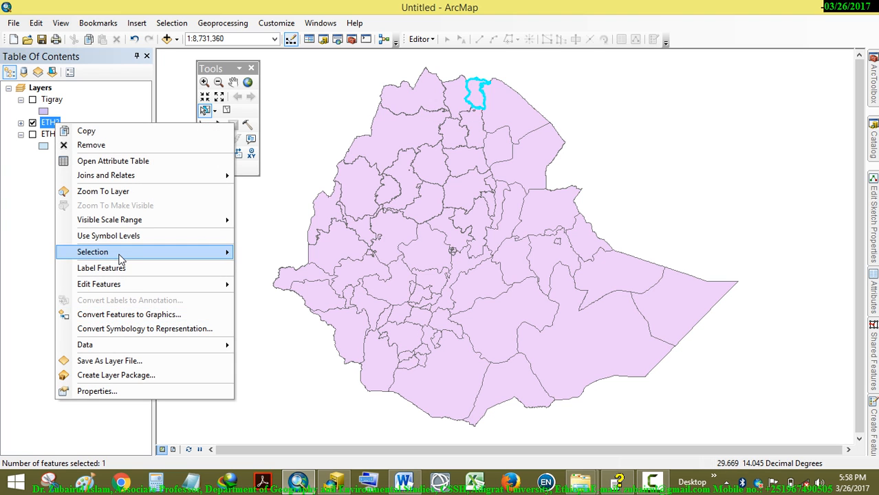
{"action": "mouse_move", "coordinate": [120, 254]}
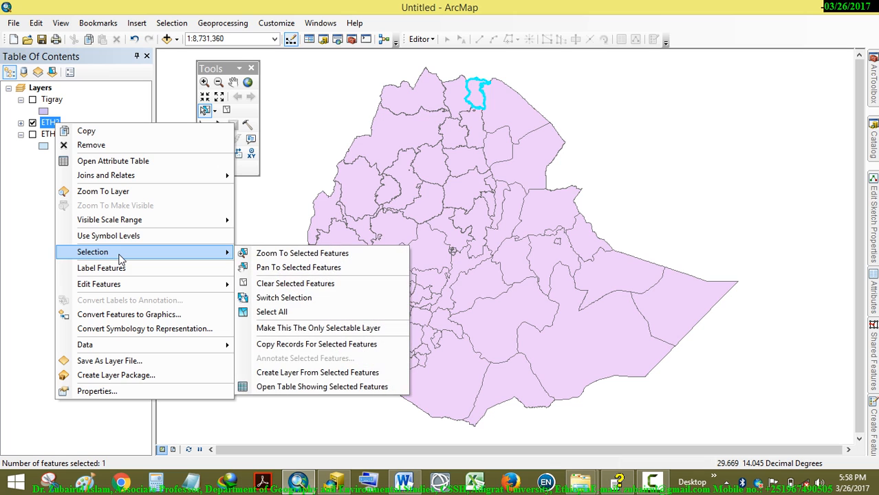
{"action": "left_click", "coordinate": [317, 373]}
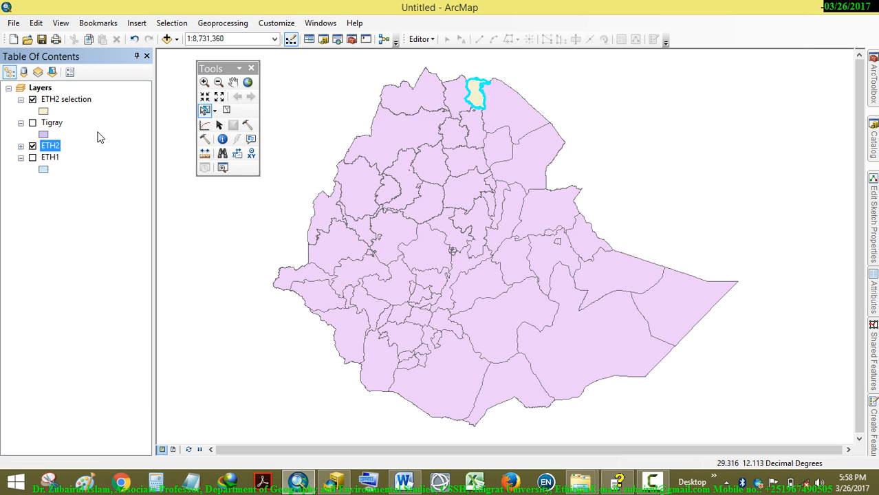
- Rename the ETH2 selection layer as Eastern Tigray and clear the feature selection
{"action": "left_click", "coordinate": [62, 101]}
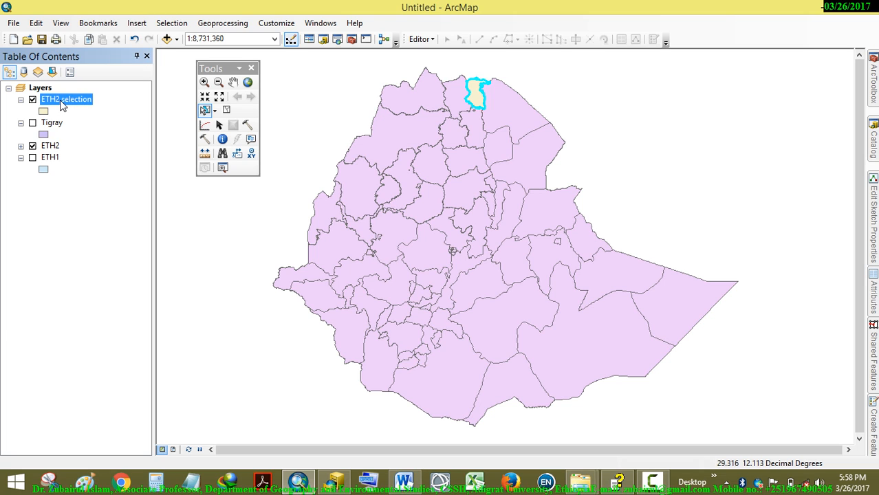
{"action": "left_click", "coordinate": [62, 100]}
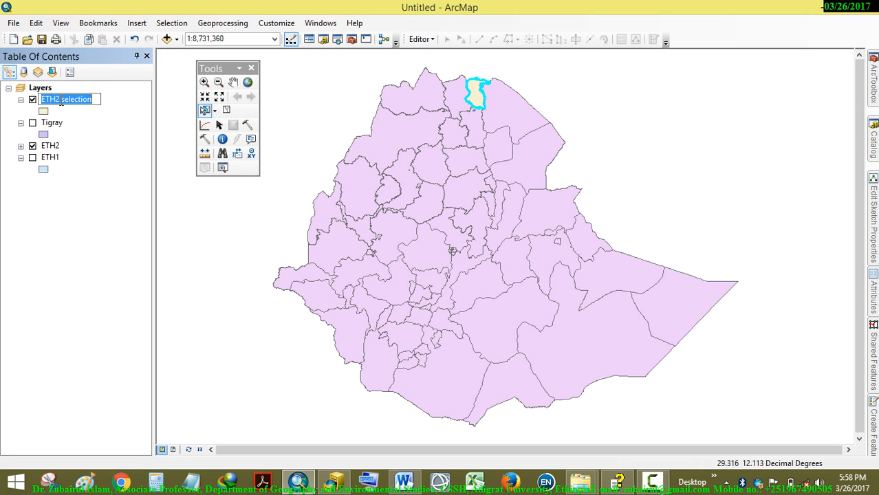
{"action": "type", "text": "Eas"}
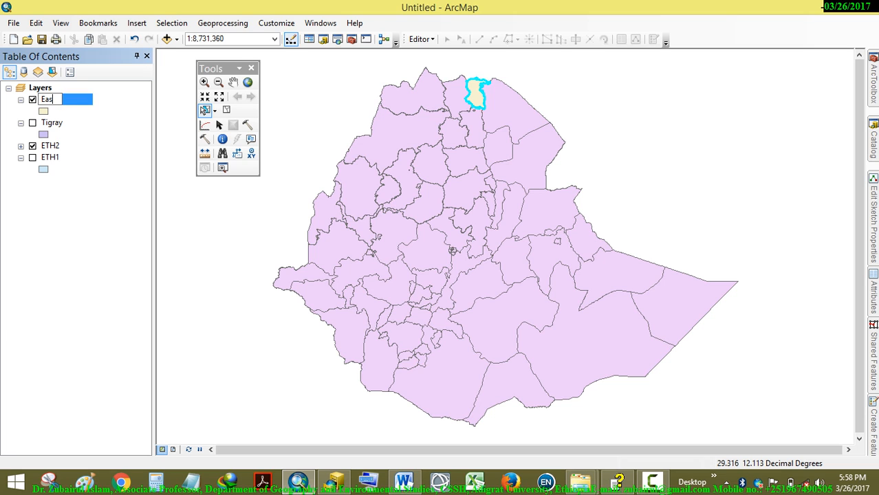
{"action": "type", "text": "tern Tigray"}
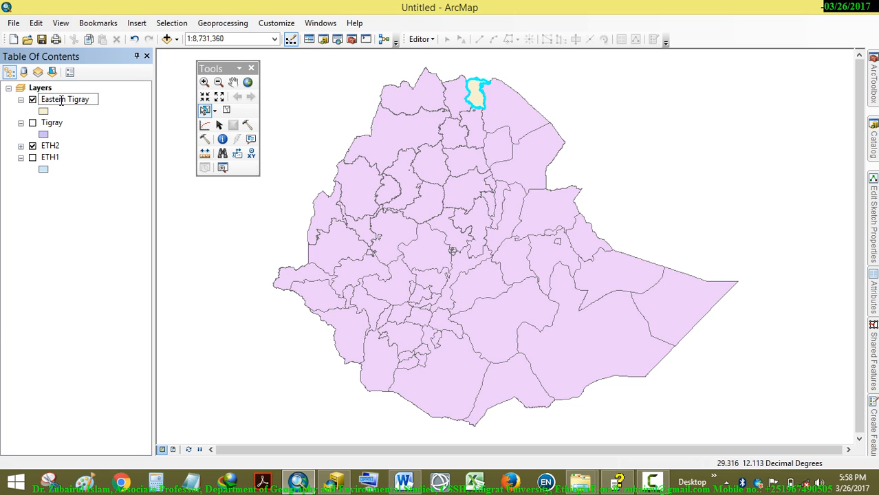
{"action": "key", "text": "Return"}
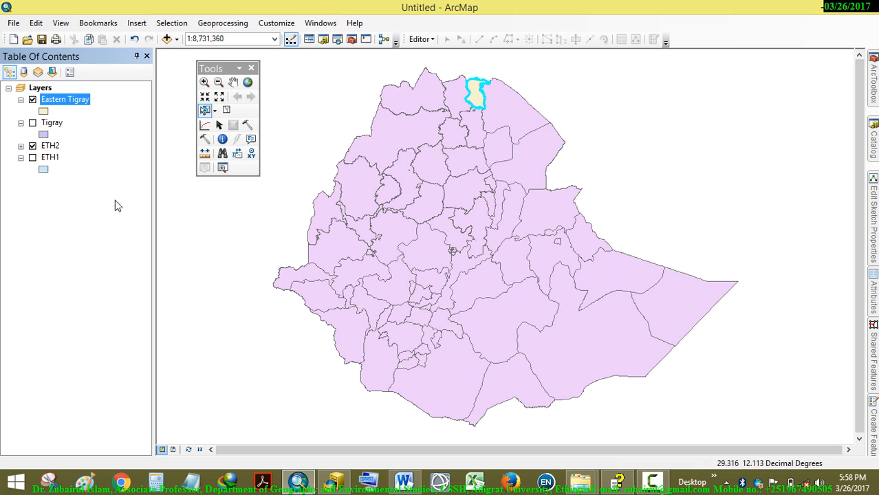
{"action": "left_click", "coordinate": [227, 110]}
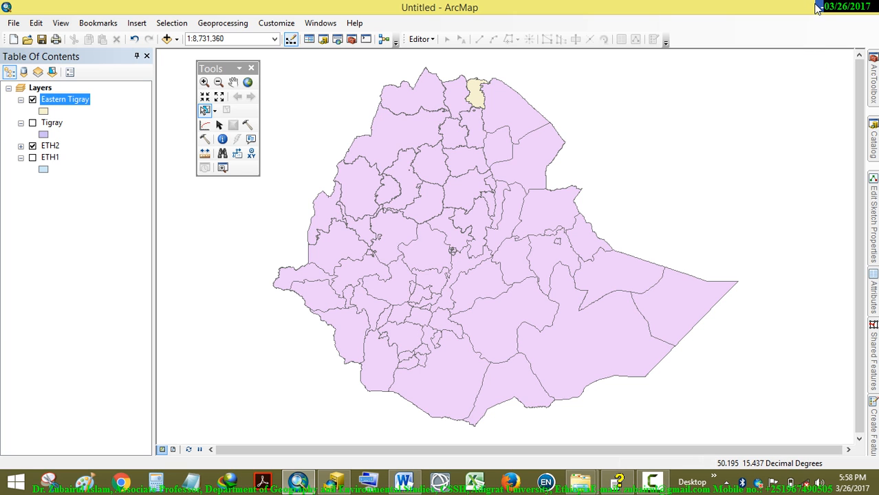
- Minimize the map window and launch Google Earth from the desktop
{"action": "left_click", "coordinate": [816, 11]}
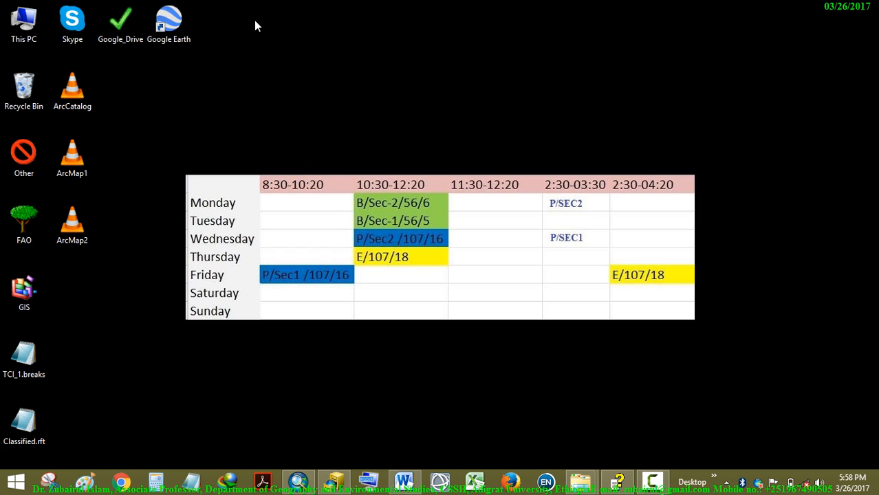
{"action": "left_click", "coordinate": [180, 21]}
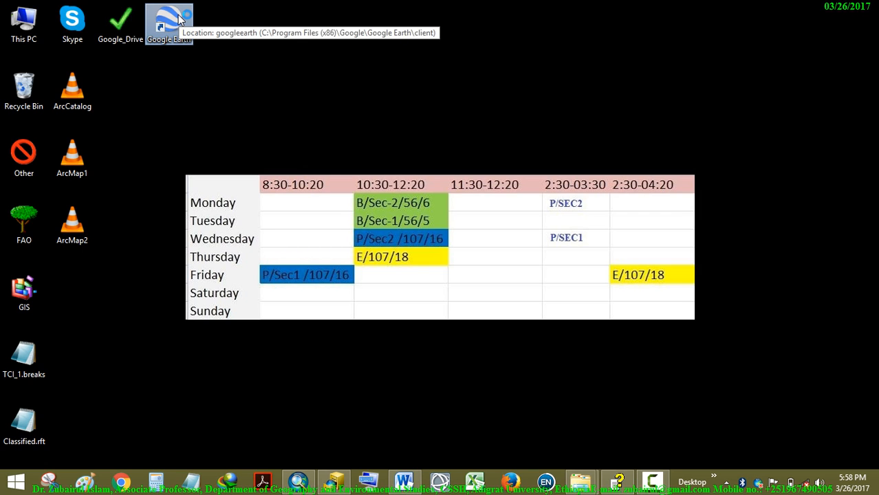
{"action": "double_click", "coordinate": [180, 21]}
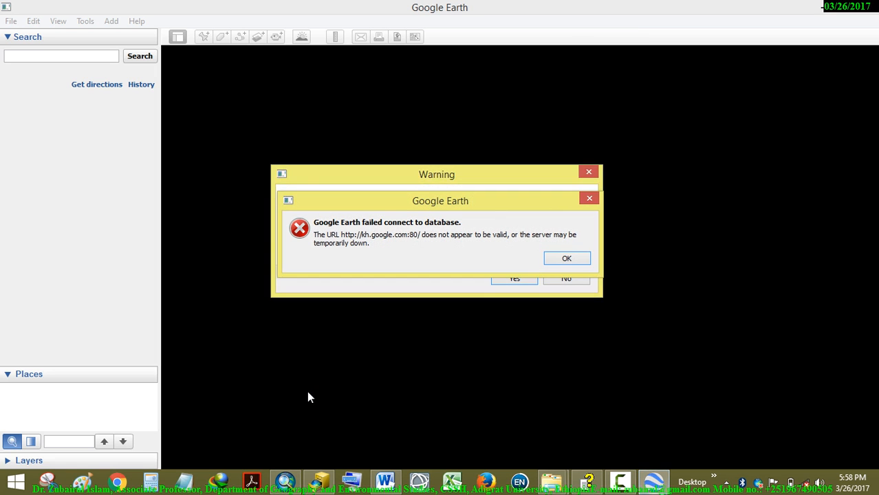
- Dismiss the database connection error, run the connection diagnostic test and acknowledge its notice
{"action": "left_click", "coordinate": [554, 259]}
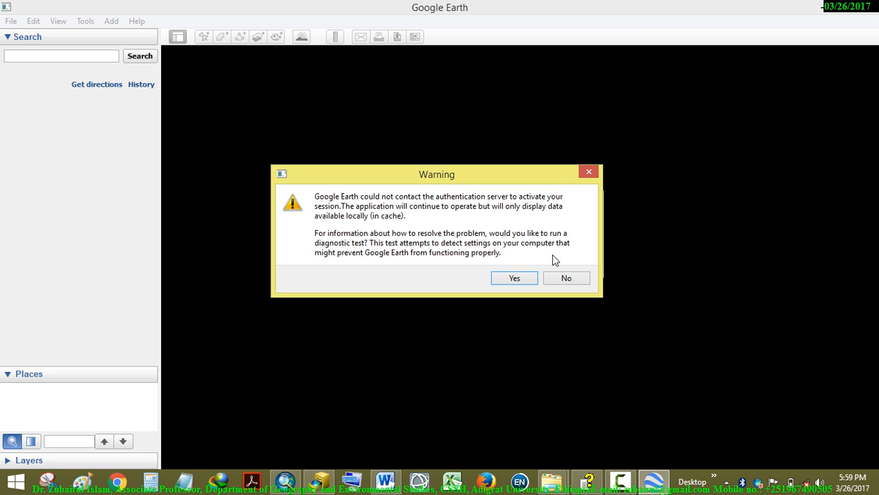
{"action": "left_click", "coordinate": [512, 278]}
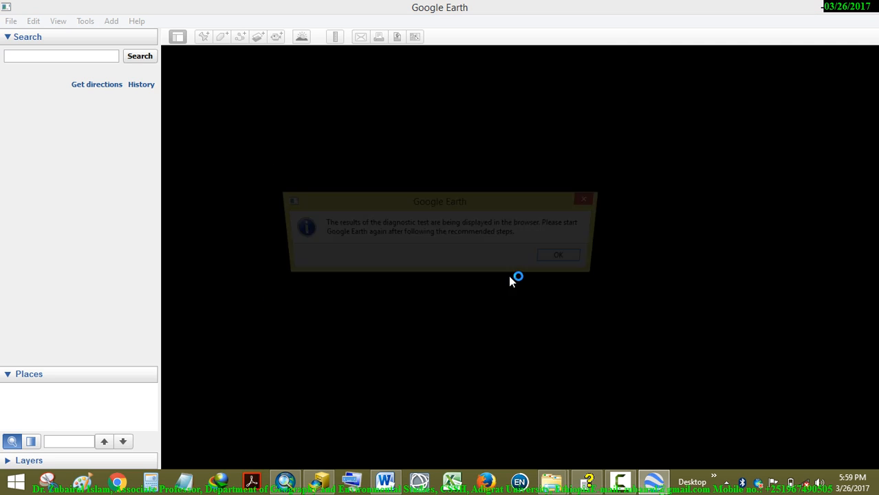
{"action": "left_click", "coordinate": [568, 259]}
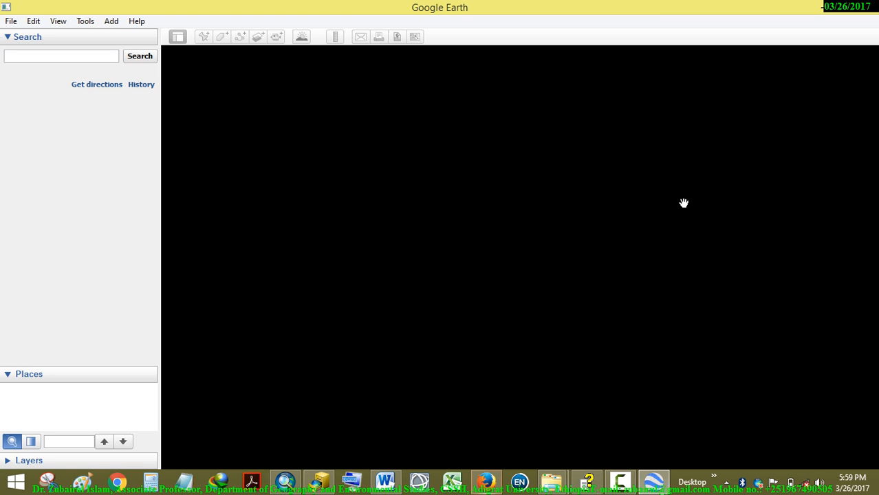
{"action": "left_click", "coordinate": [33, 20]}
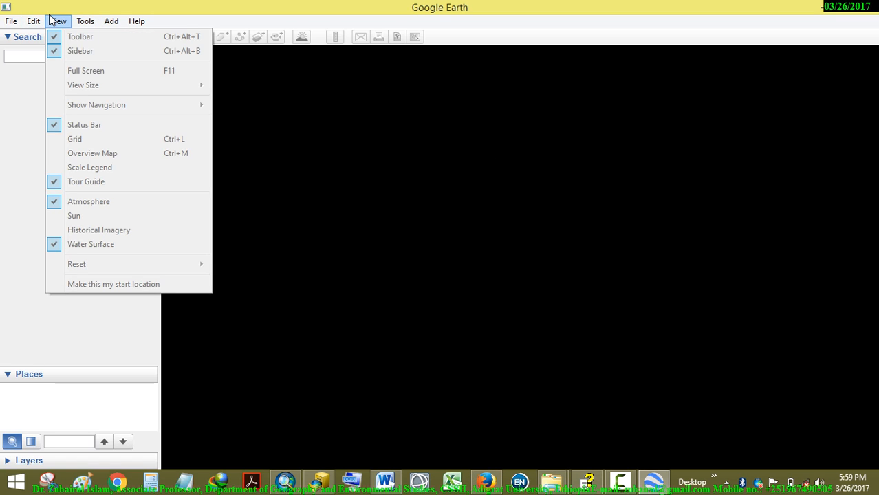
{"action": "left_click", "coordinate": [49, 19]}
{"action": "left_click", "coordinate": [10, 20]}
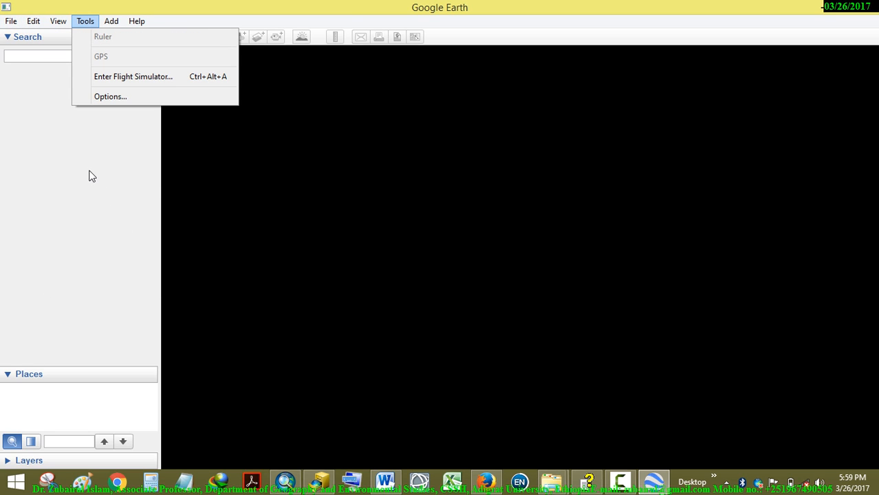
{"action": "key", "text": "Escape"}
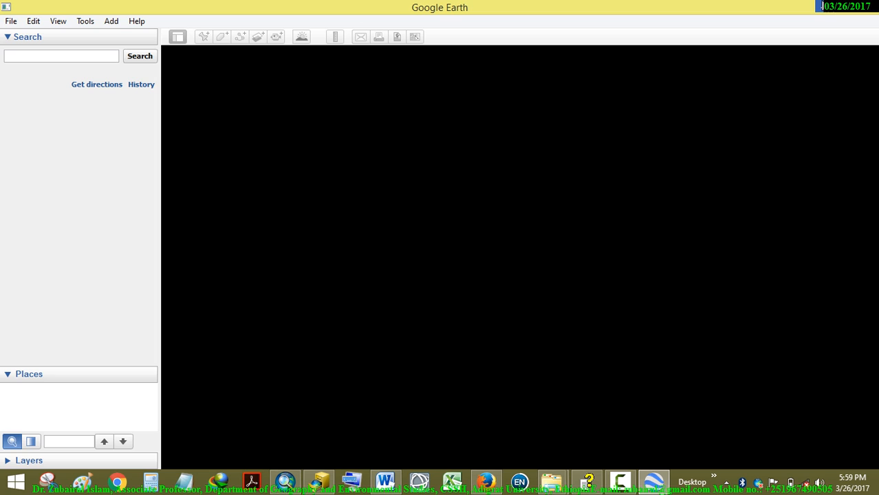
- Minimize Google Earth, close the diagnostic page in Firefox and return to ArcMap
{"action": "left_click", "coordinate": [823, 12]}
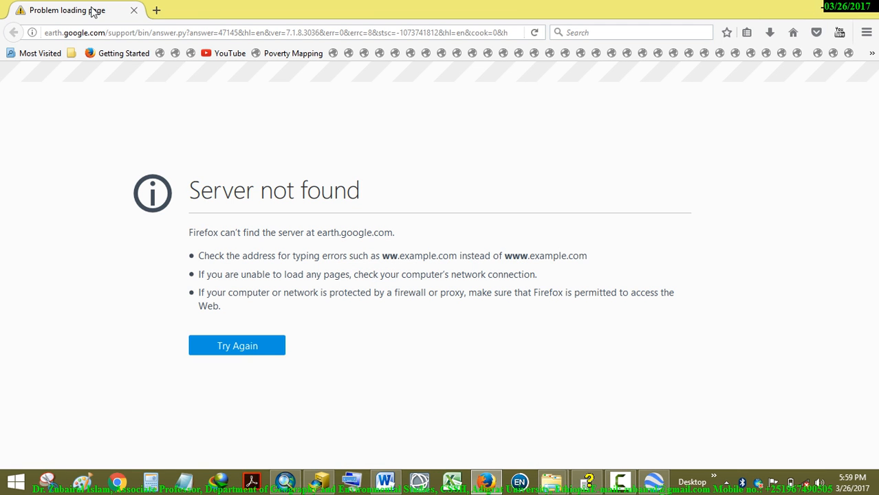
{"action": "left_click", "coordinate": [134, 11]}
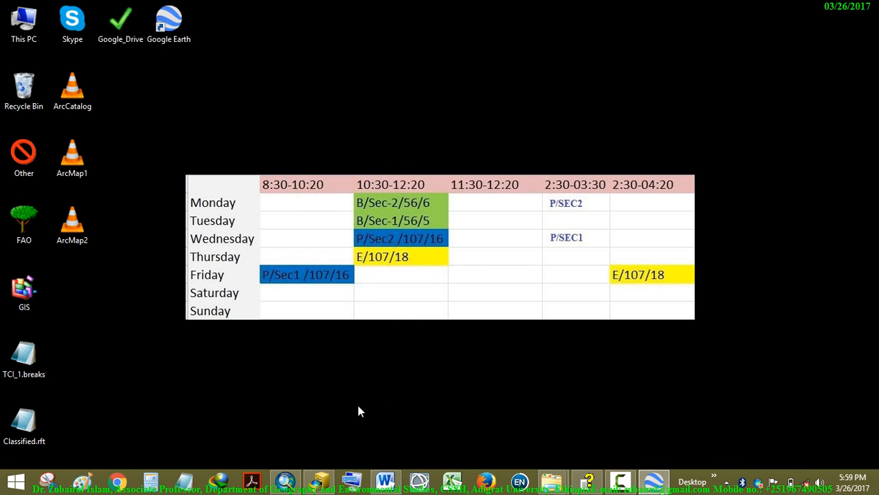
{"action": "left_click", "coordinate": [285, 482]}
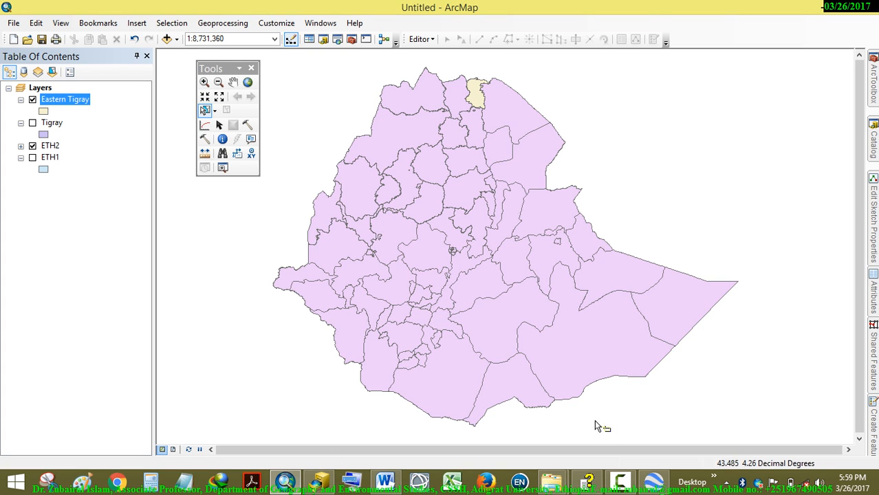
{"action": "left_click", "coordinate": [653, 482]}
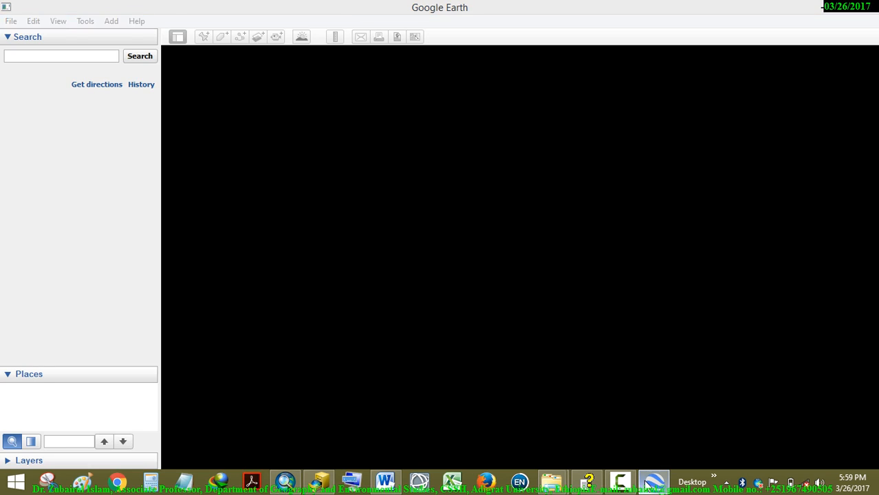
{"action": "left_click", "coordinate": [652, 482]}
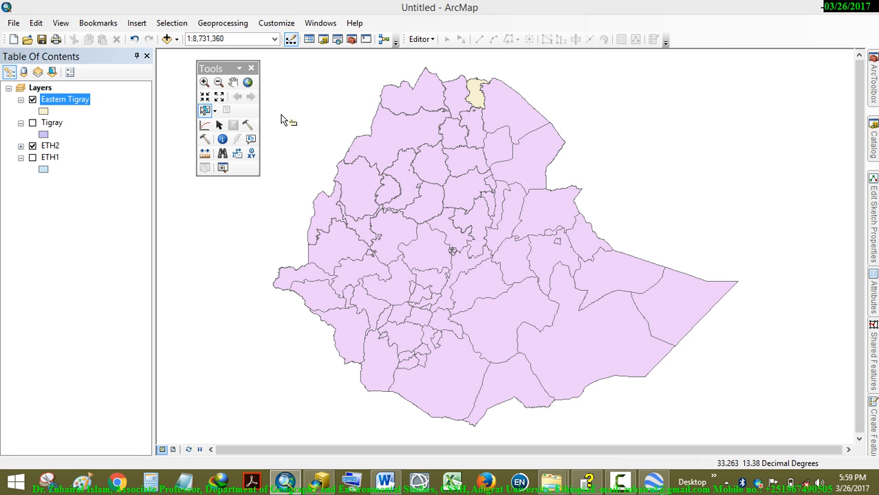
- Switch to ArcCatalog, maximize it and preview the geography of feature class A in A.gdb
{"action": "left_click", "coordinate": [318, 483]}
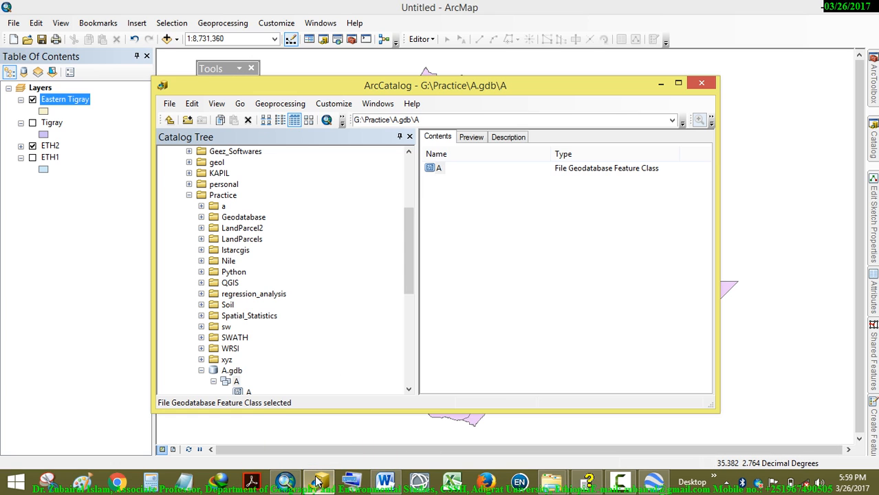
{"action": "left_click", "coordinate": [678, 84]}
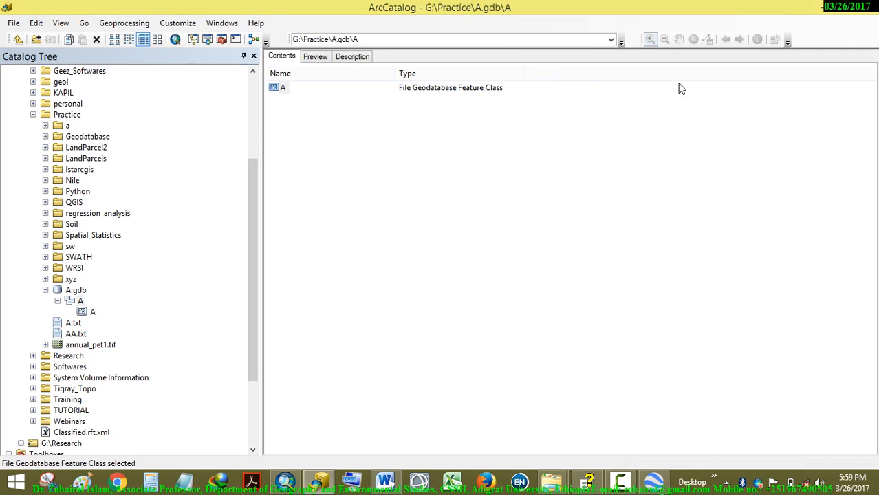
{"action": "left_click", "coordinate": [83, 314]}
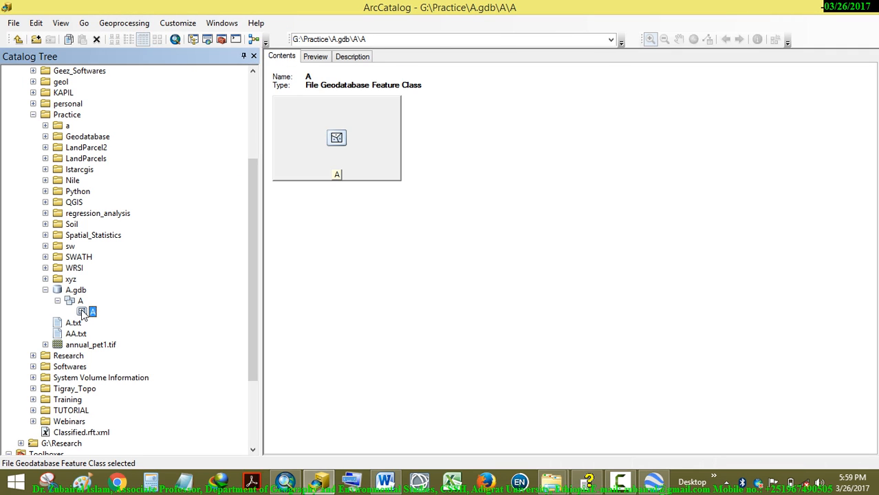
{"action": "left_click", "coordinate": [323, 55]}
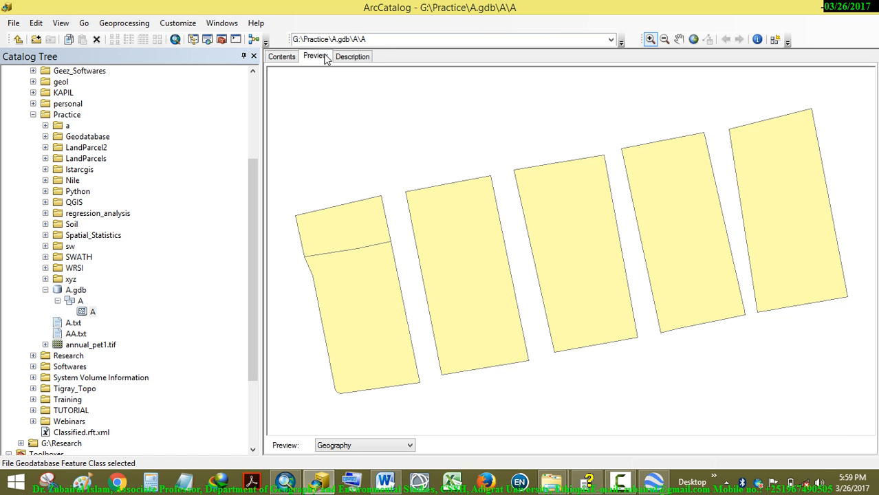
{"action": "left_click", "coordinate": [286, 59]}
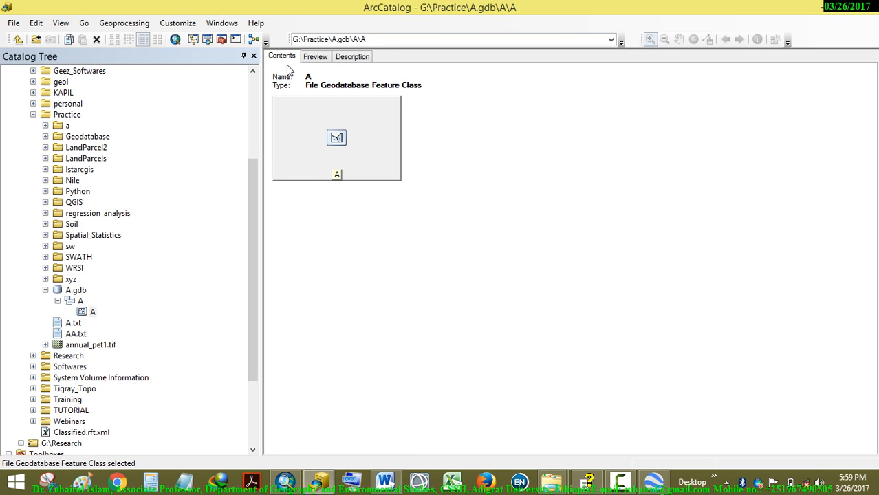
- Show the description of feature class A and copy its west, east, north and south extent coordinates
{"action": "left_click", "coordinate": [347, 60]}
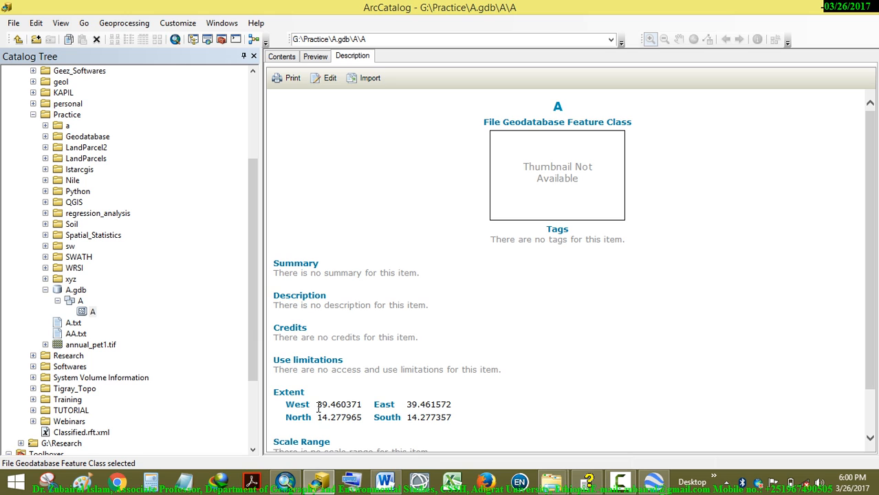
{"action": "left_click_drag", "start_coordinate": [322, 408], "coordinate": [332, 408]}
{"action": "double_click", "coordinate": [334, 408]}
{"action": "left_click", "coordinate": [339, 419]}
{"action": "left_click_drag", "start_coordinate": [453, 420], "coordinate": [301, 404]}
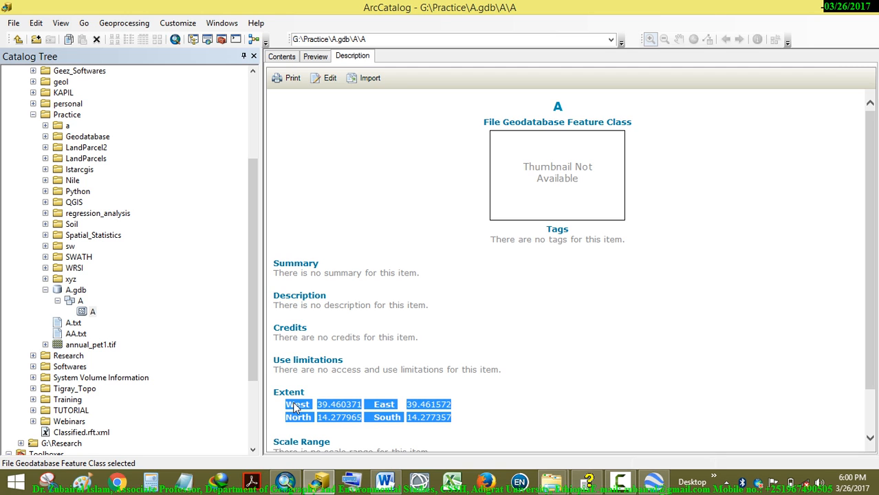
{"action": "right_click", "coordinate": [295, 407]}
{"action": "left_click", "coordinate": [323, 292]}
- Minimize ArcCatalog and paste the copied extent coordinates into a new Notepad document
{"action": "left_click", "coordinate": [819, 7]}
{"action": "left_click", "coordinate": [184, 482]}
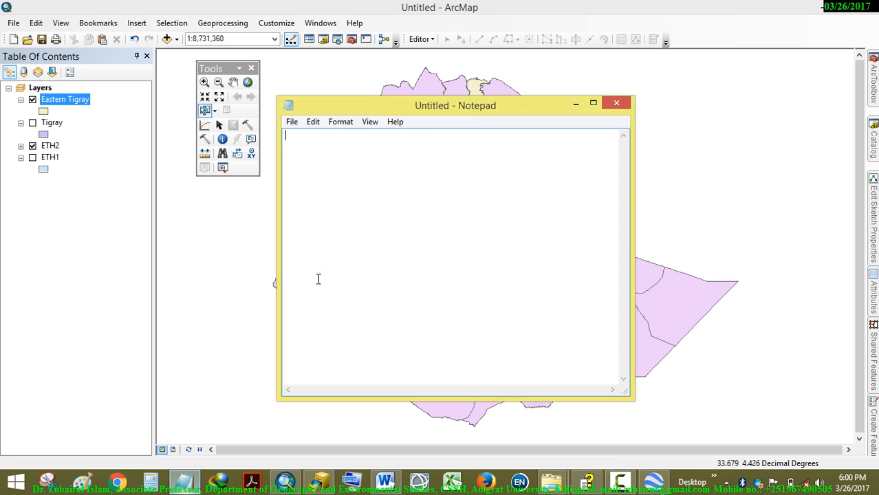
{"action": "right_click", "coordinate": [366, 143]}
{"action": "left_click", "coordinate": [414, 205]}
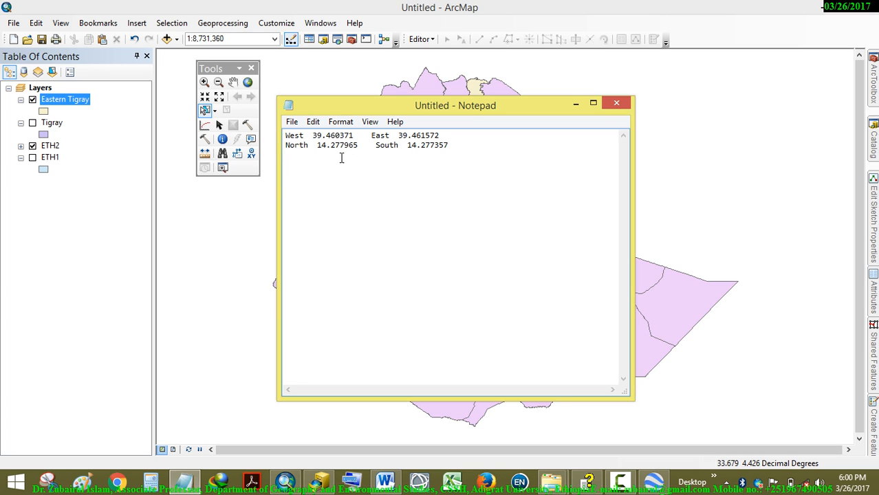
- Highlight the north and west coordinate values in the note, then minimize Notepad
{"action": "left_click_drag", "start_coordinate": [318, 146], "coordinate": [355, 145]}
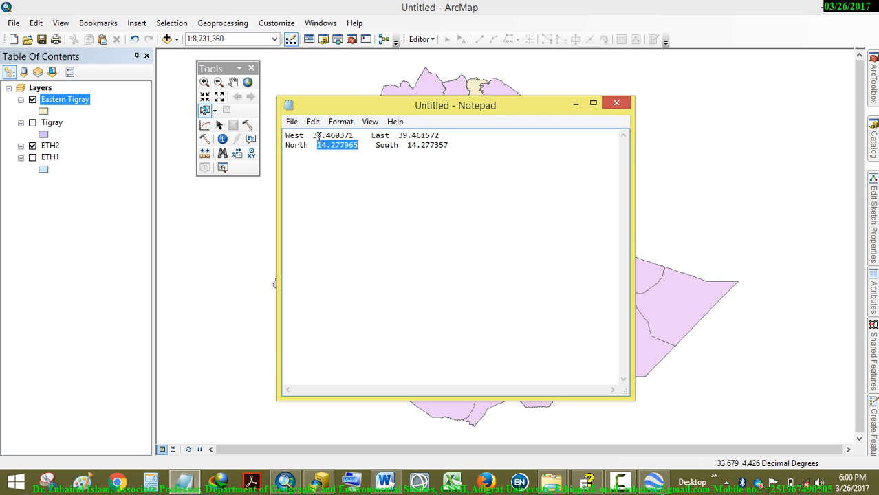
{"action": "left_click_drag", "start_coordinate": [313, 135], "coordinate": [350, 134]}
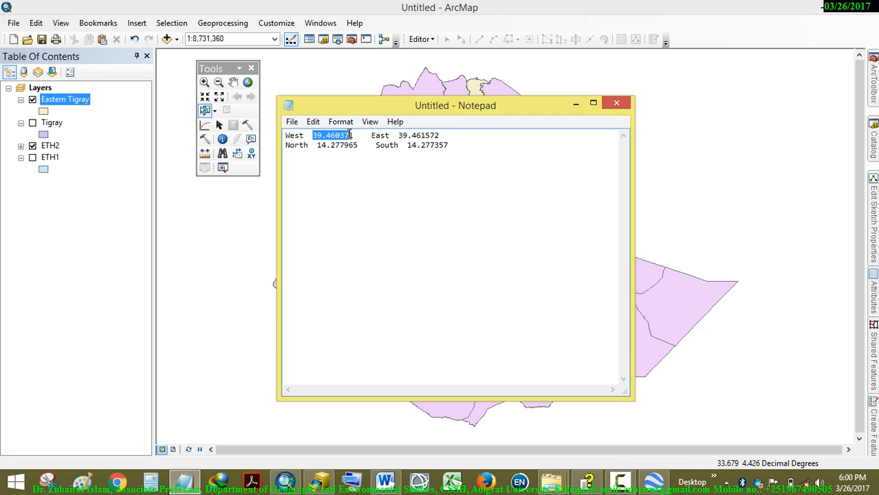
{"action": "left_click", "coordinate": [576, 103]}
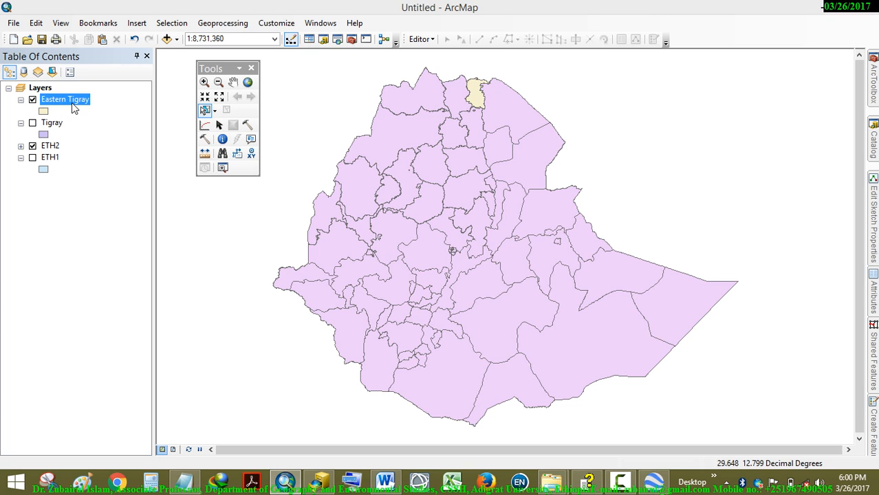
- Remove the ETH2 layer from the map and show the Tigray and ETH1 layers
{"action": "right_click", "coordinate": [47, 149]}
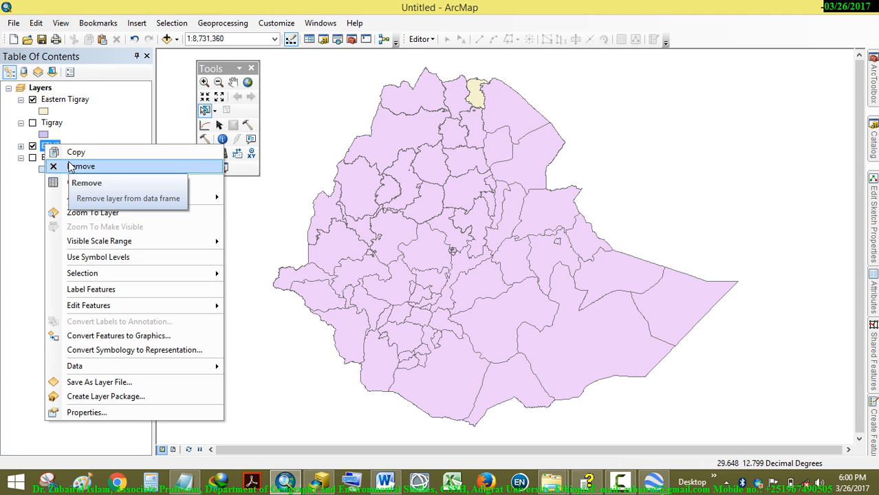
{"action": "left_click", "coordinate": [73, 166]}
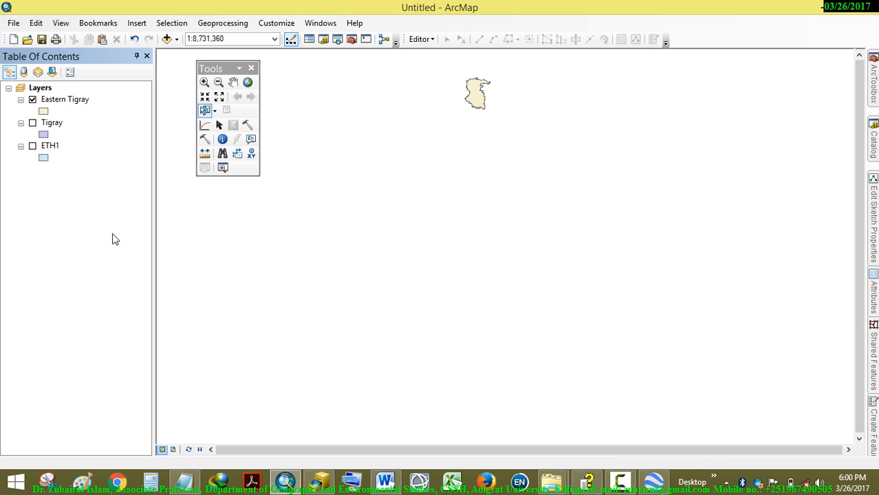
{"action": "left_click", "coordinate": [33, 124]}
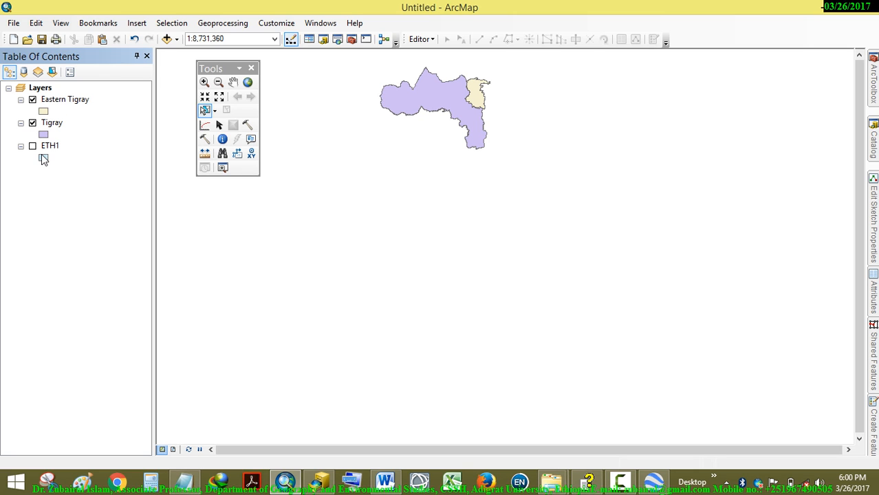
{"action": "left_click", "coordinate": [32, 146]}
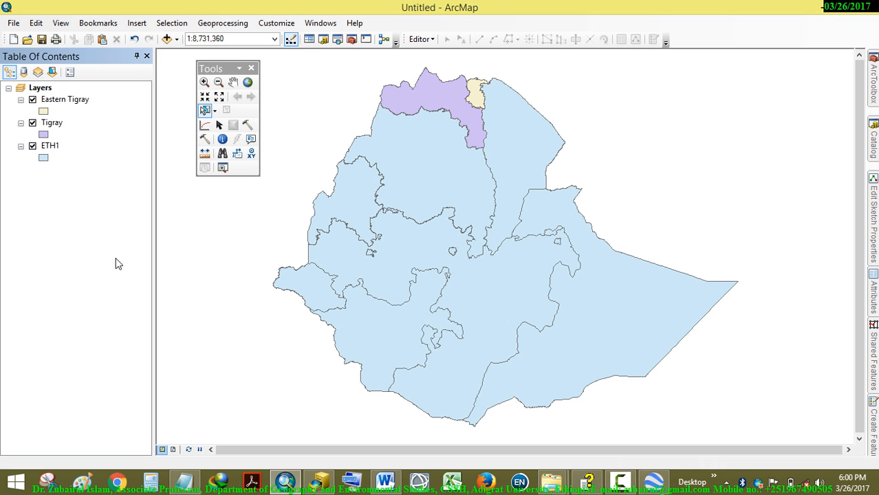
- Insert a new data frame and copy the Tigray layer into it
{"action": "left_click_drag", "start_coordinate": [226, 70], "coordinate": [193, 69]}
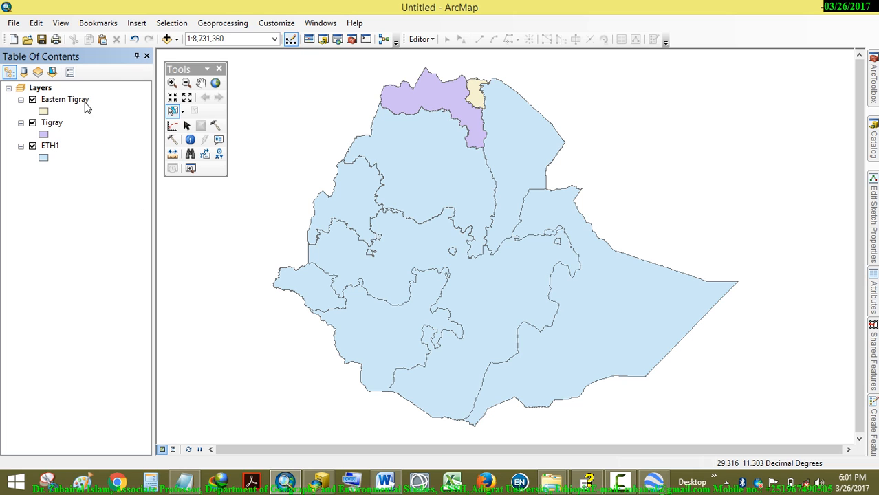
{"action": "left_click", "coordinate": [137, 24]}
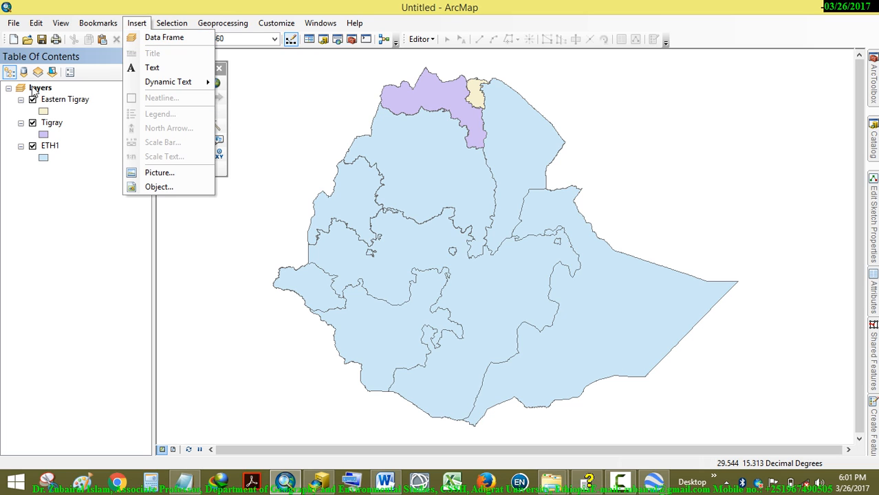
{"action": "left_click", "coordinate": [169, 41]}
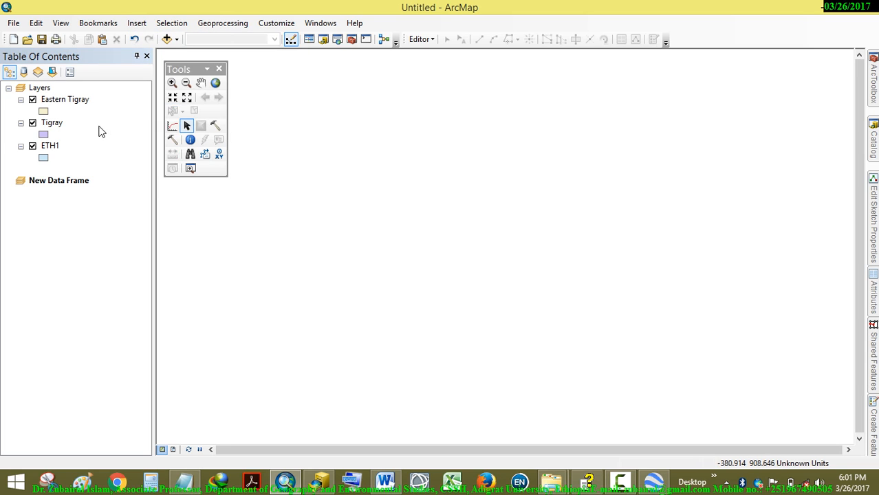
{"action": "left_click_drag", "start_coordinate": [64, 127], "coordinate": [68, 203]}
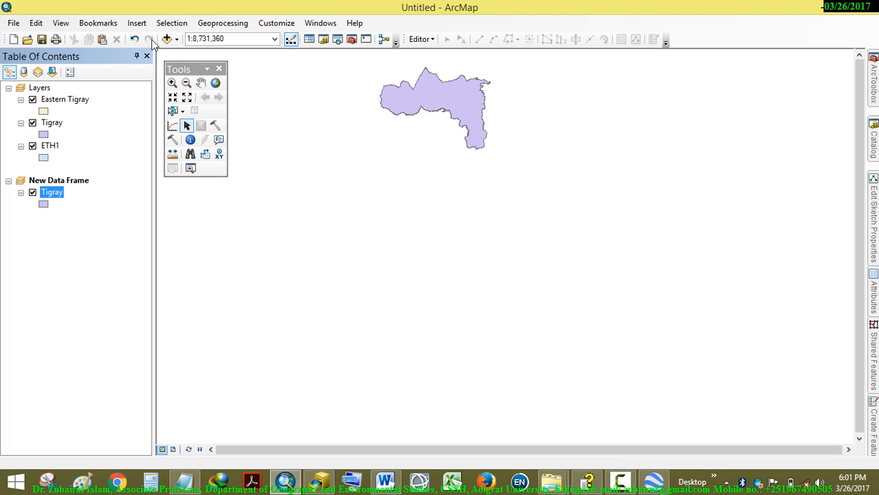
- Insert a second new data frame and copy the Eastern Tigray layer into it
{"action": "left_click", "coordinate": [137, 24]}
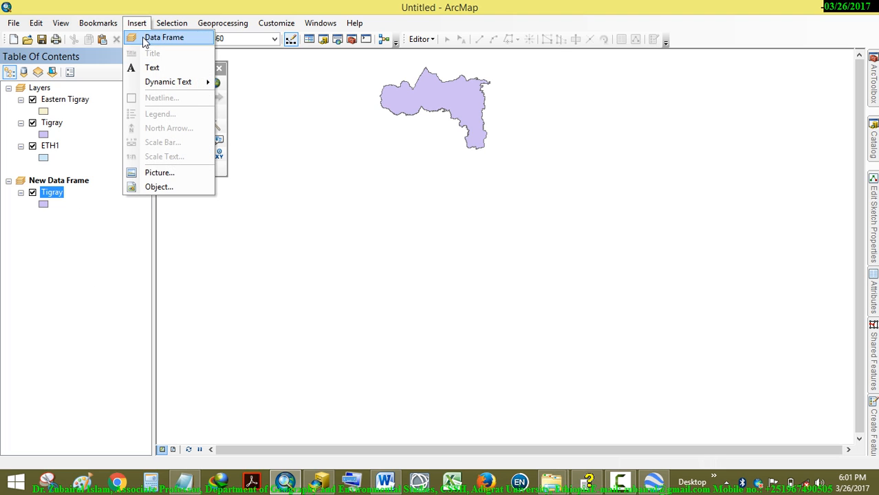
{"action": "left_click", "coordinate": [153, 38]}
{"action": "left_click", "coordinate": [69, 99]}
{"action": "left_click_drag", "start_coordinate": [64, 147], "coordinate": [73, 244]}
{"action": "left_click", "coordinate": [98, 295]}
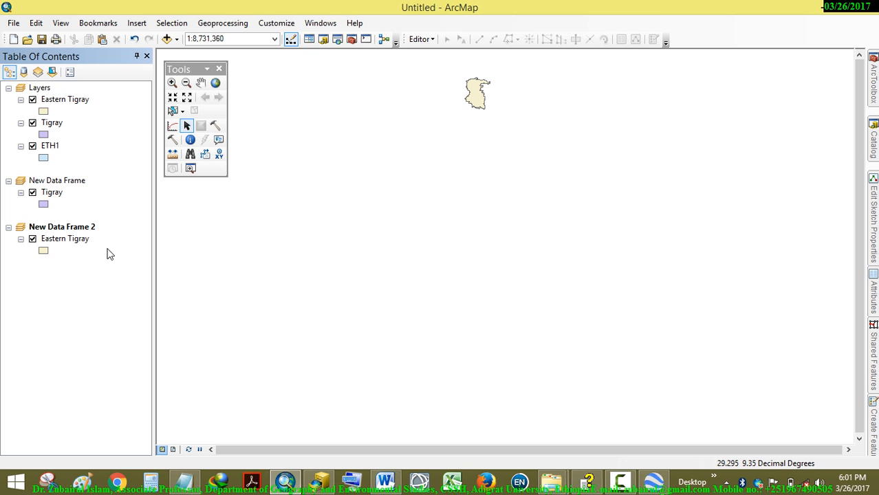
- Switch to layout view and separate the three overlapping data frames, moving the Tigray and Eastern Tigray frames off the page's right side
{"action": "left_click", "coordinate": [174, 449]}
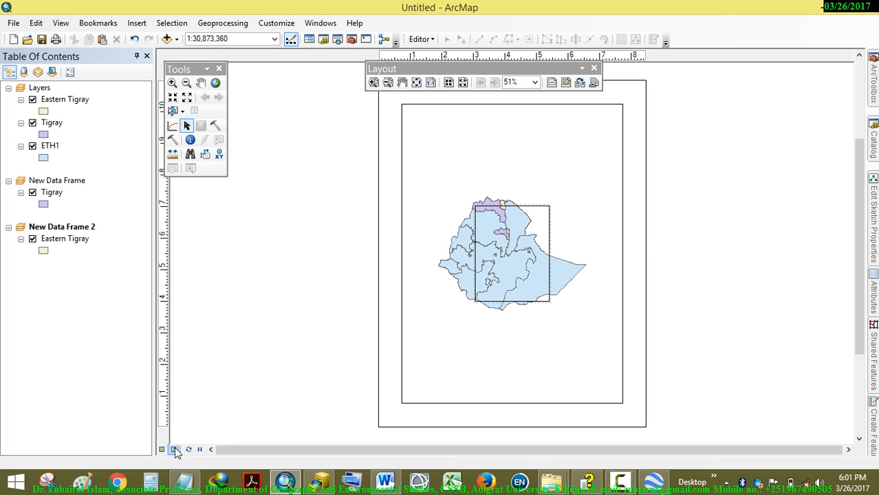
{"action": "left_click", "coordinate": [515, 156]}
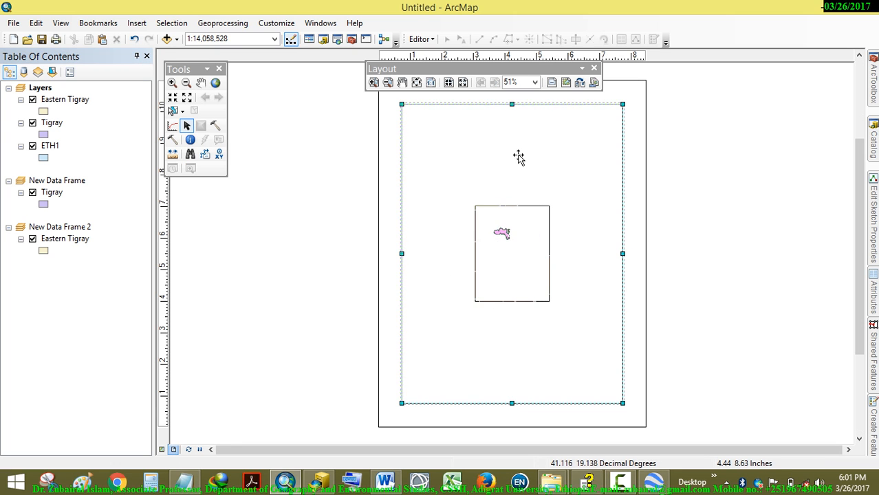
{"action": "left_click_drag", "start_coordinate": [517, 156], "coordinate": [346, 135]}
{"action": "left_click", "coordinate": [535, 219]}
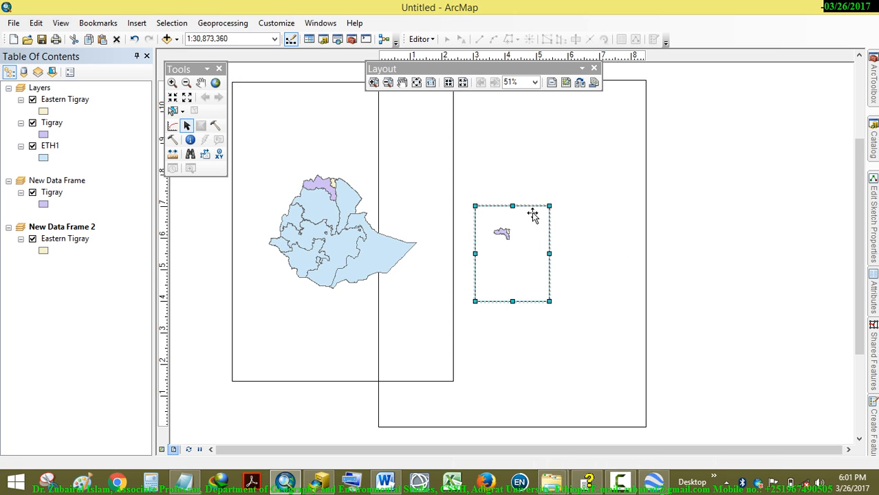
{"action": "left_click_drag", "start_coordinate": [536, 215], "coordinate": [751, 106]}
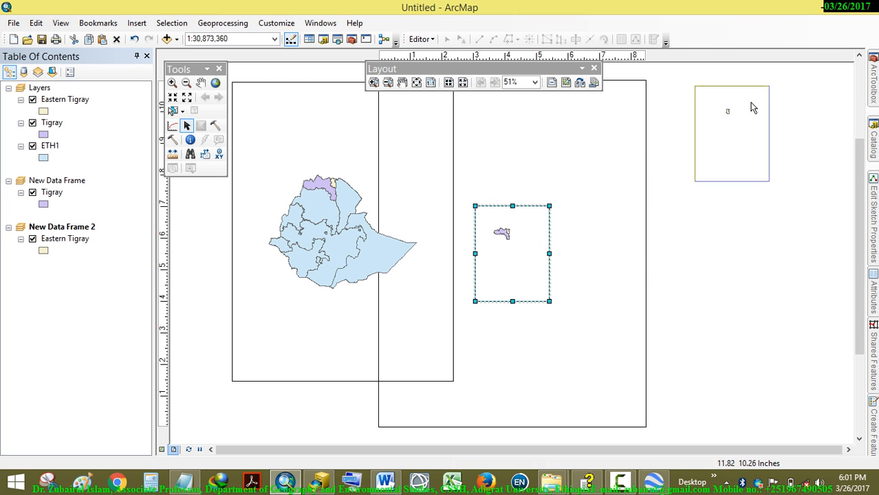
{"action": "left_click", "coordinate": [513, 220]}
{"action": "left_click_drag", "start_coordinate": [540, 235], "coordinate": [735, 255]}
- Shrink the Ethiopia data frame and place it in the lower-left corner of the layout page
{"action": "left_click", "coordinate": [442, 184]}
{"action": "left_click_drag", "start_coordinate": [442, 185], "coordinate": [606, 225]}
{"action": "left_click_drag", "start_coordinate": [617, 121], "coordinate": [483, 320]}
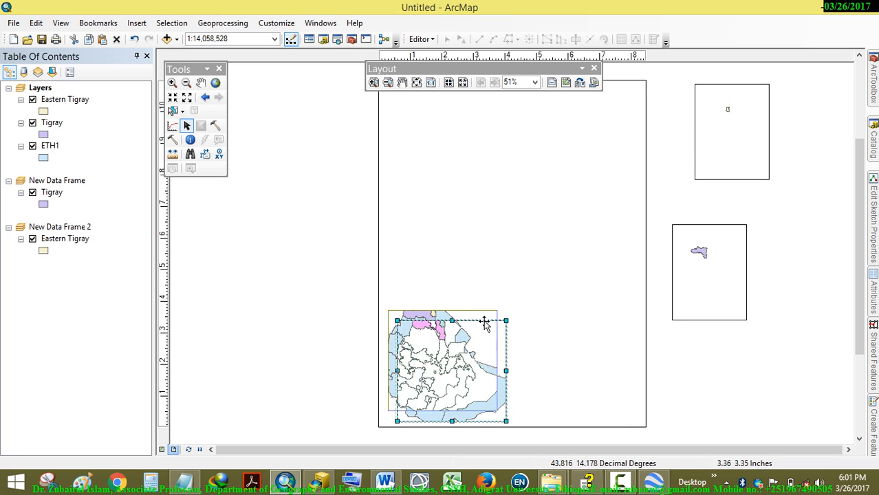
{"action": "left_click", "coordinate": [607, 354]}
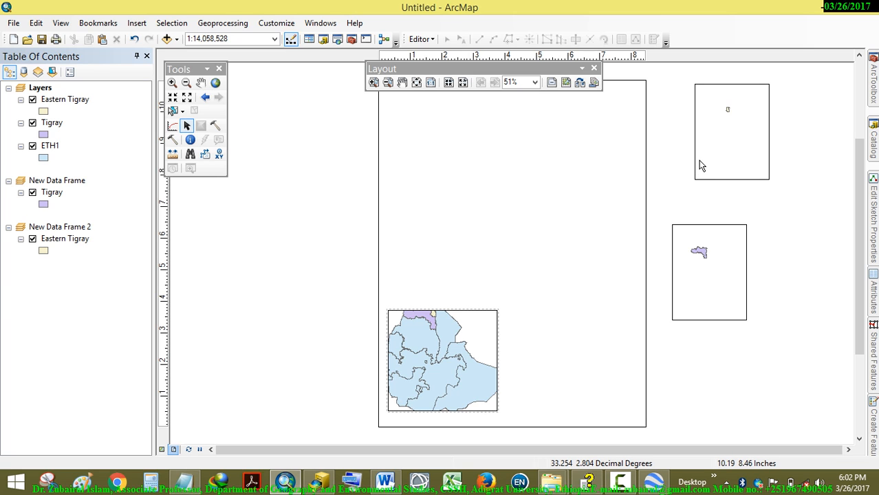
- Move the Tigray data frame above the Ethiopia frame and the Eastern Tigray frame to the right half of the page
{"action": "left_click_drag", "start_coordinate": [728, 278], "coordinate": [453, 222]}
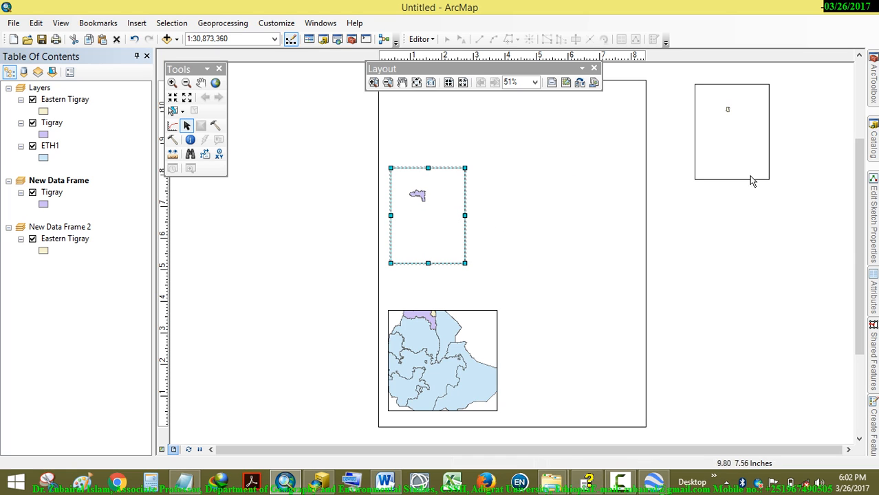
{"action": "left_click_drag", "start_coordinate": [764, 140], "coordinate": [602, 257]}
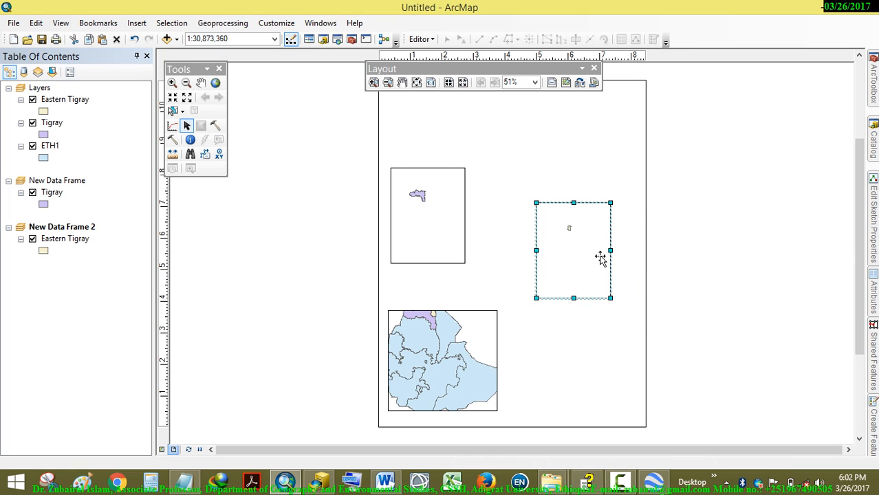
{"action": "left_click", "coordinate": [789, 355]}
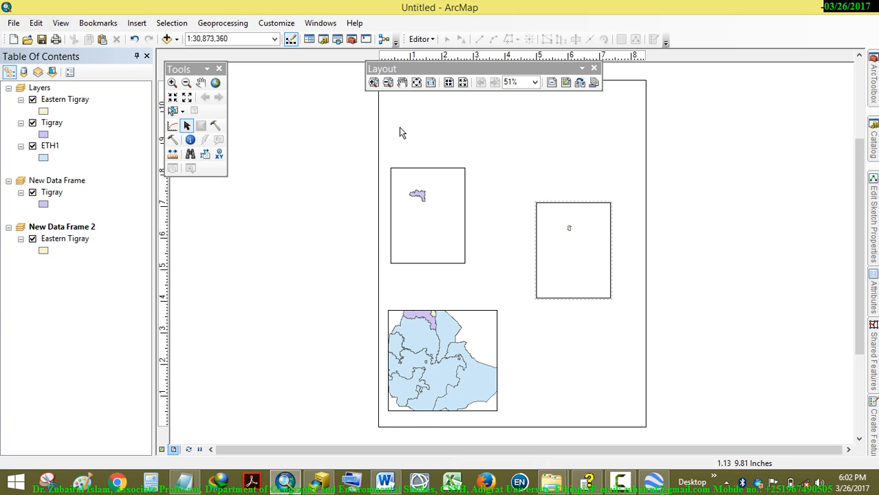
- Set the Letter-size map page to landscape orientation in the page setup
{"action": "left_click", "coordinate": [9, 24]}
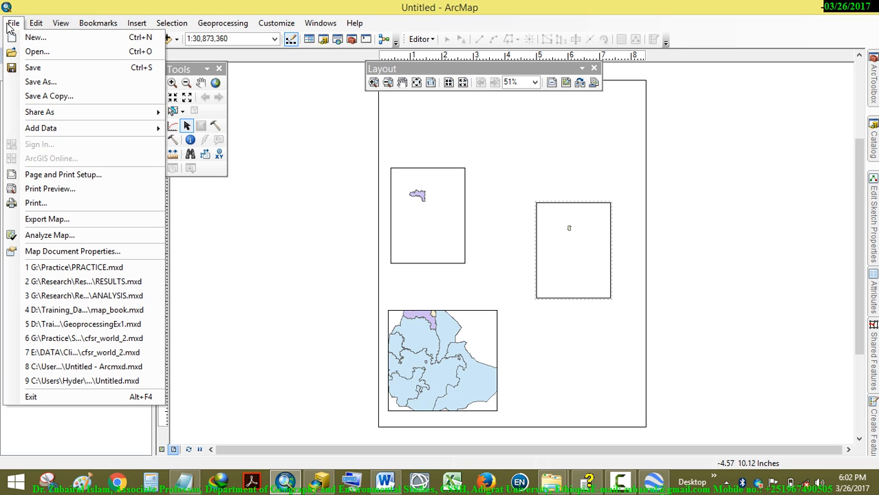
{"action": "left_click", "coordinate": [108, 177]}
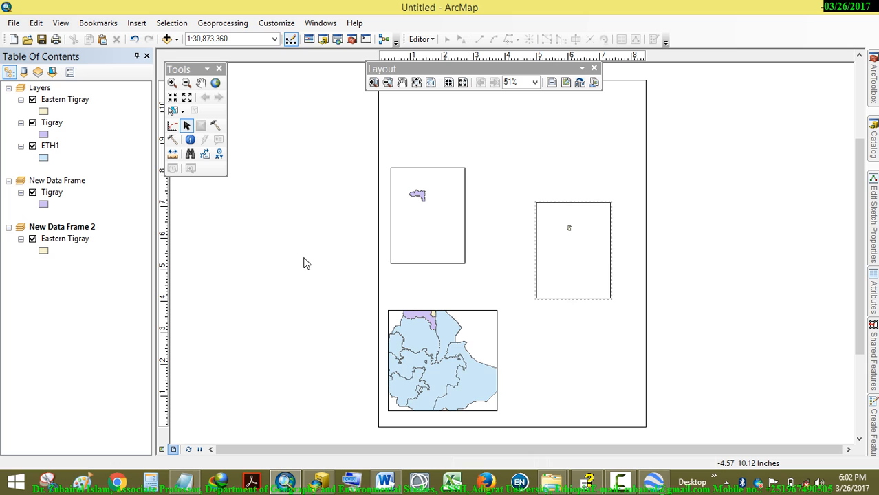
{"action": "left_click_drag", "start_coordinate": [512, 58], "coordinate": [282, 59]}
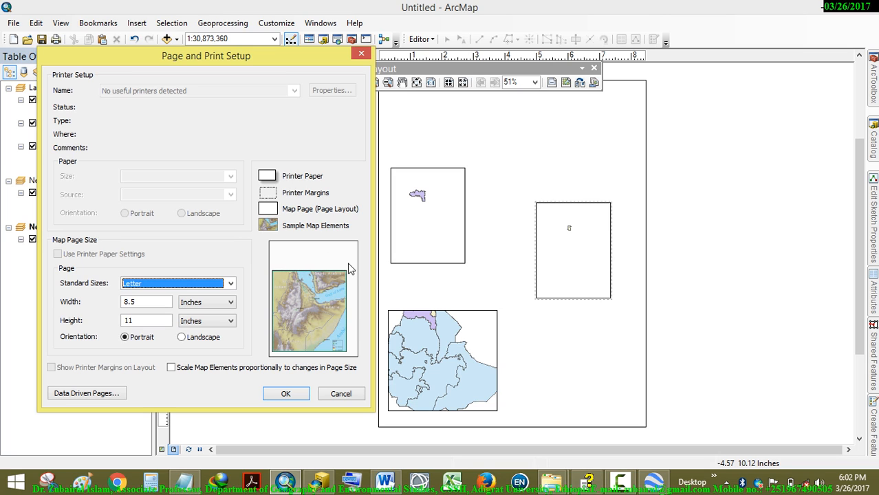
{"action": "left_click", "coordinate": [183, 338]}
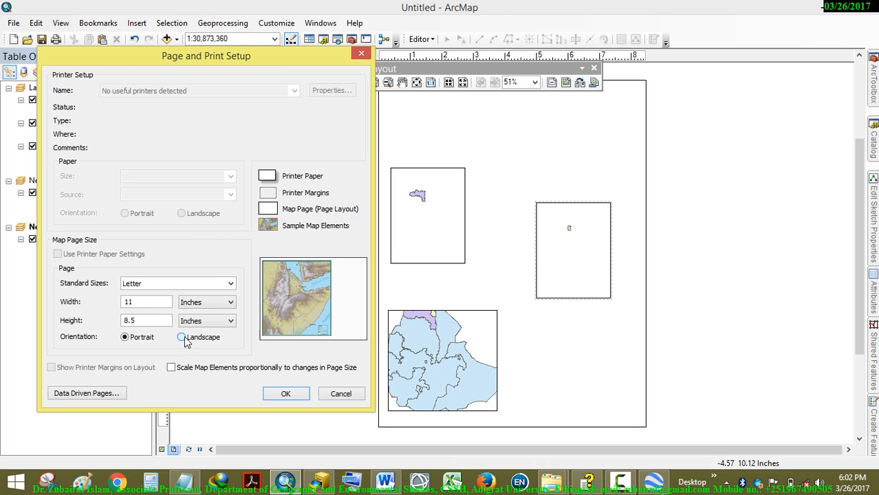
{"action": "left_click", "coordinate": [270, 395]}
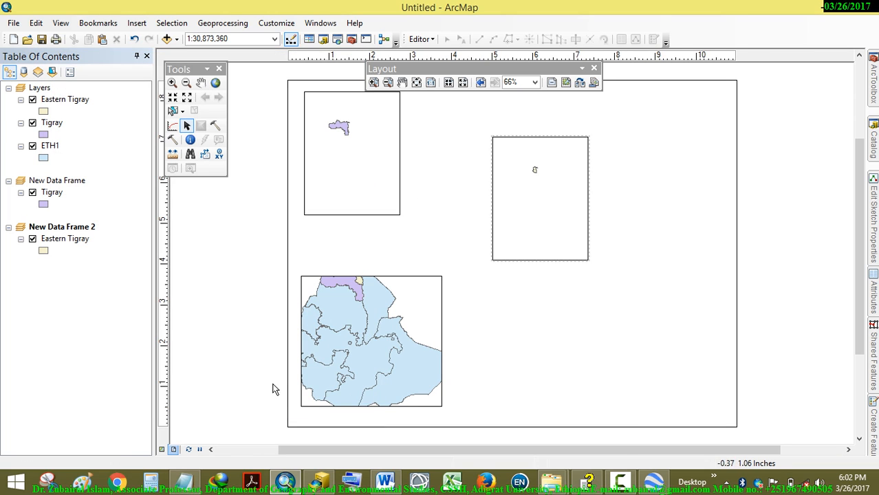
- Enlarge the Eastern Tigray data frame to about 5.6 by 6.7 inches and move it slightly up the page
{"action": "left_click", "coordinate": [517, 203]}
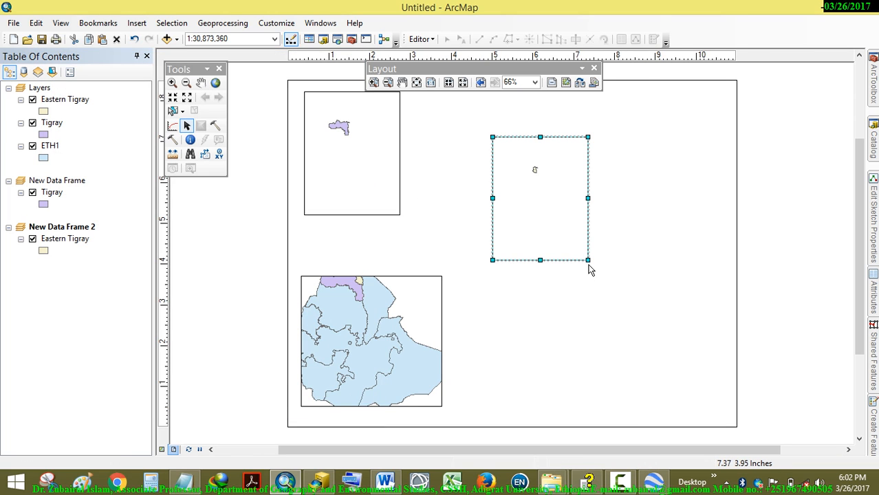
{"action": "left_click_drag", "start_coordinate": [588, 261], "coordinate": [723, 411]}
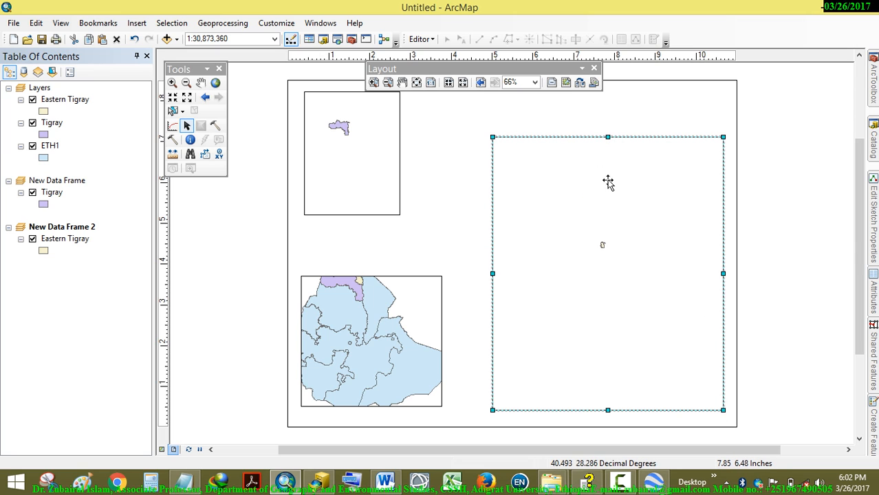
{"action": "left_click_drag", "start_coordinate": [608, 181], "coordinate": [608, 157]}
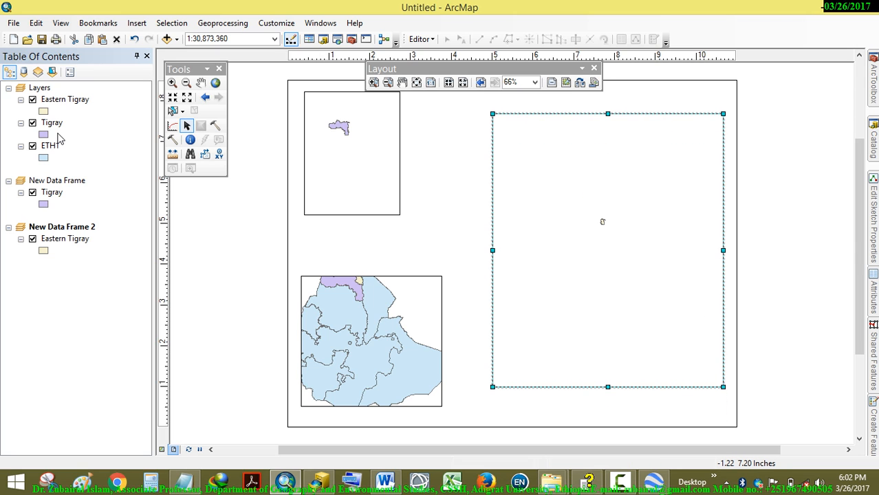
- Zoom New Data Frame 2 to the extent of its Eastern Tigray layer and deselect the frame
{"action": "right_click", "coordinate": [66, 242]}
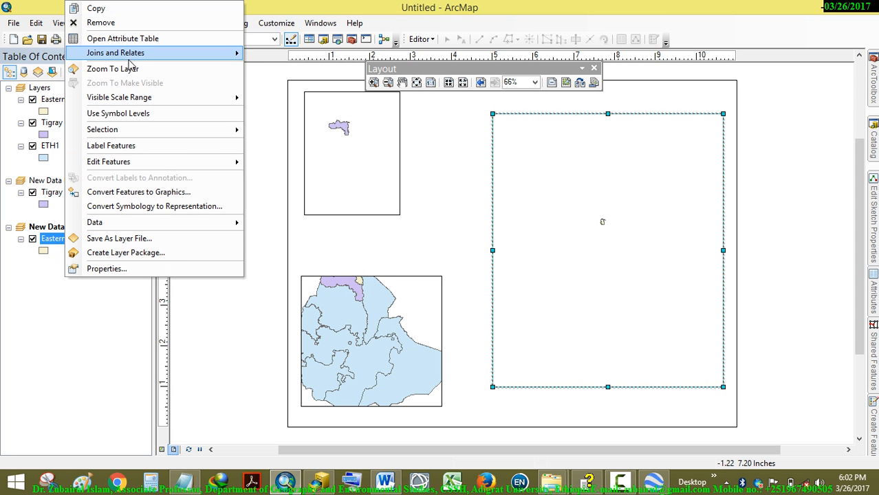
{"action": "left_click", "coordinate": [129, 69]}
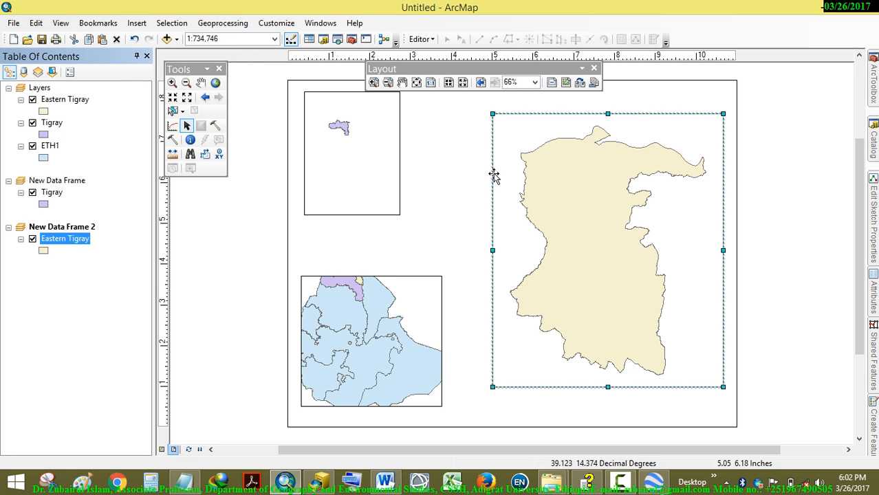
{"action": "left_click", "coordinate": [467, 237]}
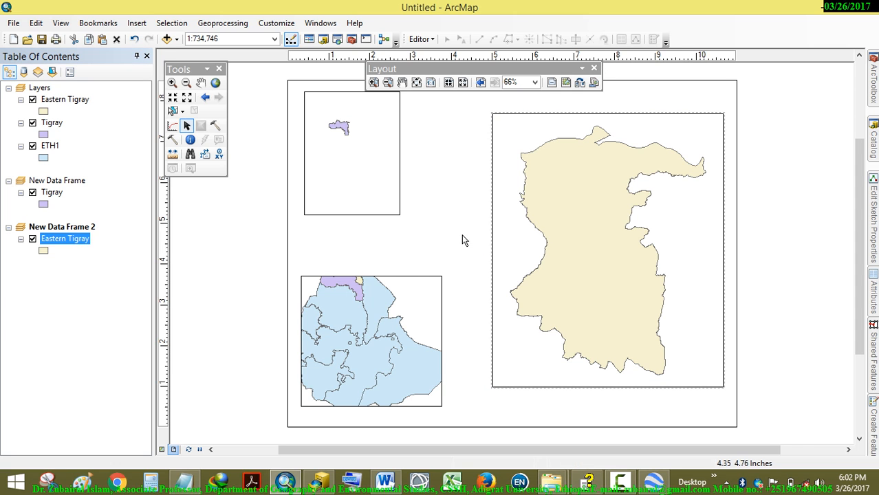
- Move the Ethiopia data frame up the page and enlarge it to about 4.3 by 3.4 inches
{"action": "left_click", "coordinate": [416, 300]}
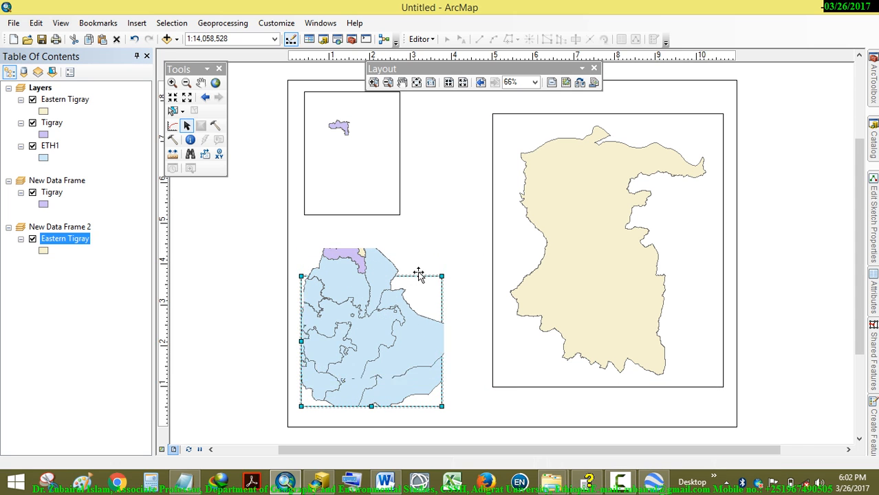
{"action": "left_click_drag", "start_coordinate": [419, 274], "coordinate": [421, 247]}
{"action": "left_click_drag", "start_coordinate": [445, 379], "coordinate": [478, 394]}
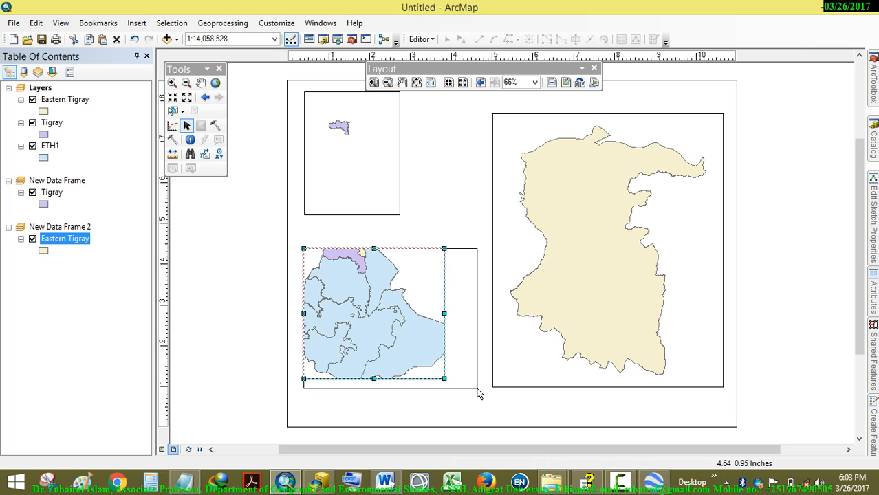
{"action": "left_click_drag", "start_coordinate": [480, 393], "coordinate": [477, 389]}
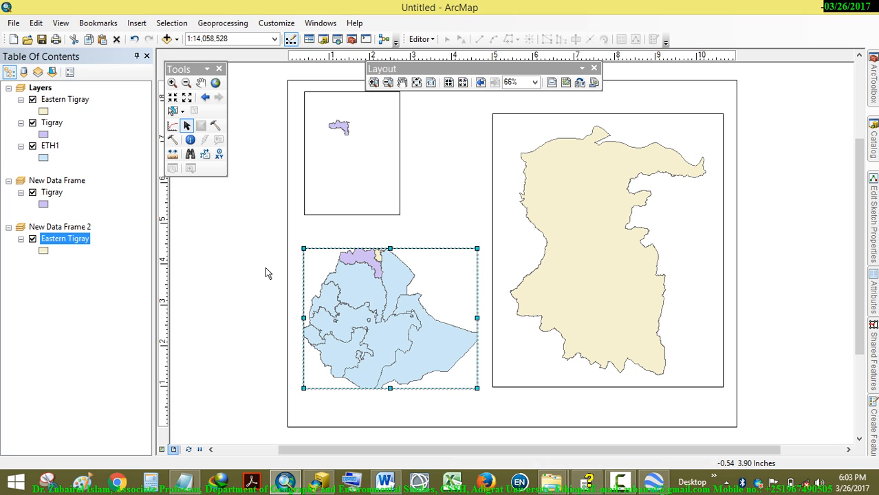
{"action": "left_click", "coordinate": [311, 262]}
- Hide the Tigray and Eastern Tigray layers in the Layers data frame and zoom that frame to the ETH1 layer
{"action": "left_click", "coordinate": [520, 238]}
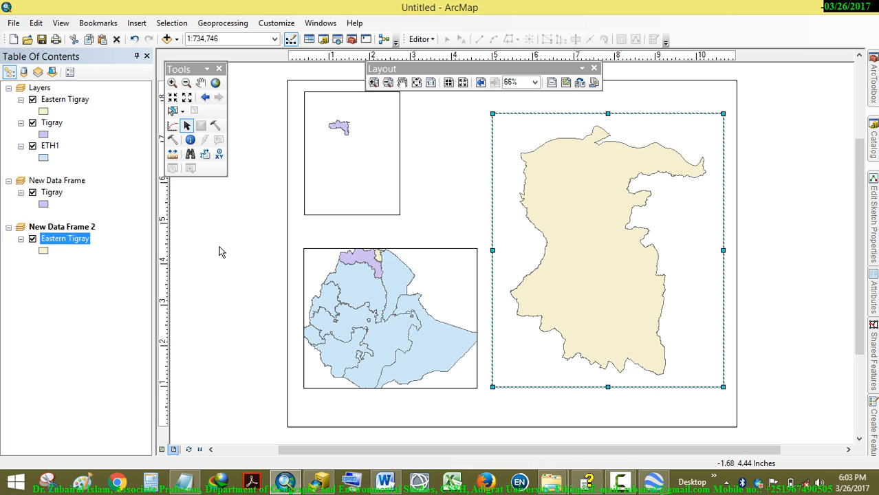
{"action": "left_click", "coordinate": [436, 275]}
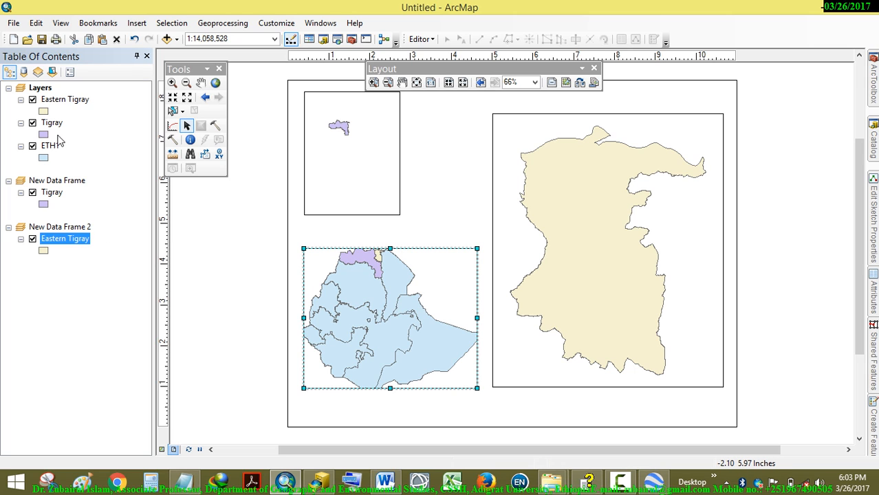
{"action": "left_click", "coordinate": [32, 123]}
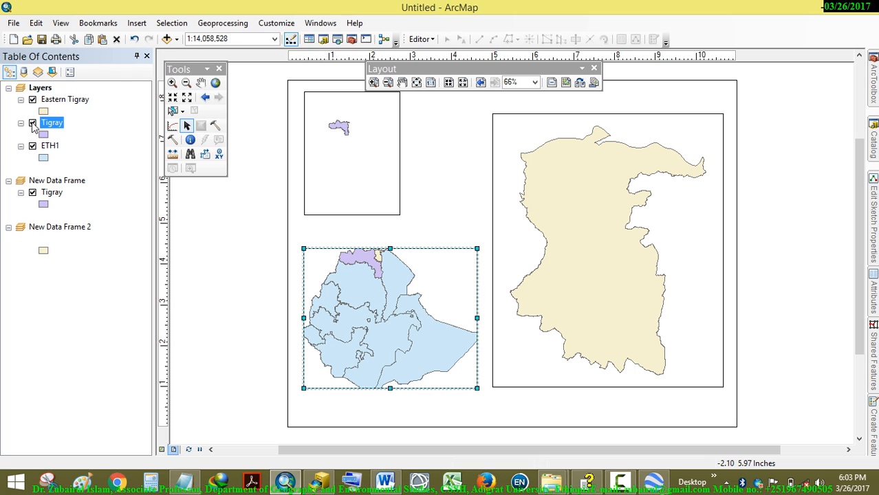
{"action": "left_click", "coordinate": [34, 101]}
{"action": "left_click", "coordinate": [33, 100]}
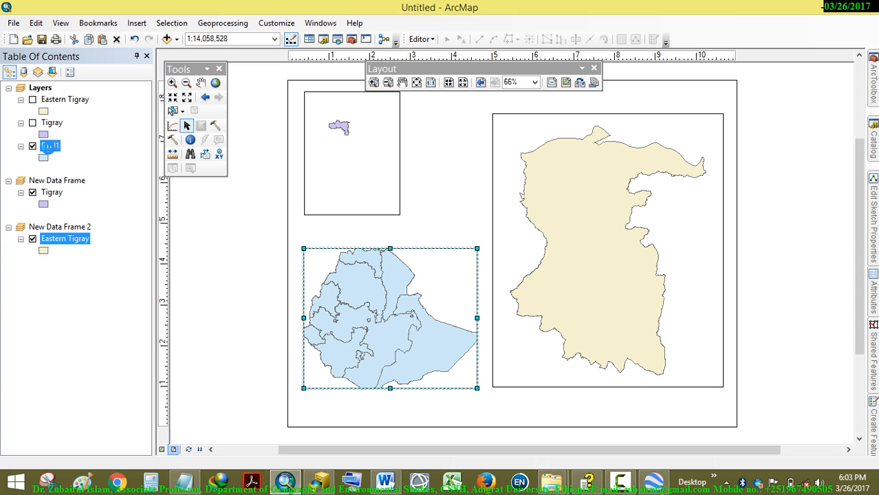
{"action": "right_click", "coordinate": [49, 150]}
{"action": "left_click", "coordinate": [105, 218]}
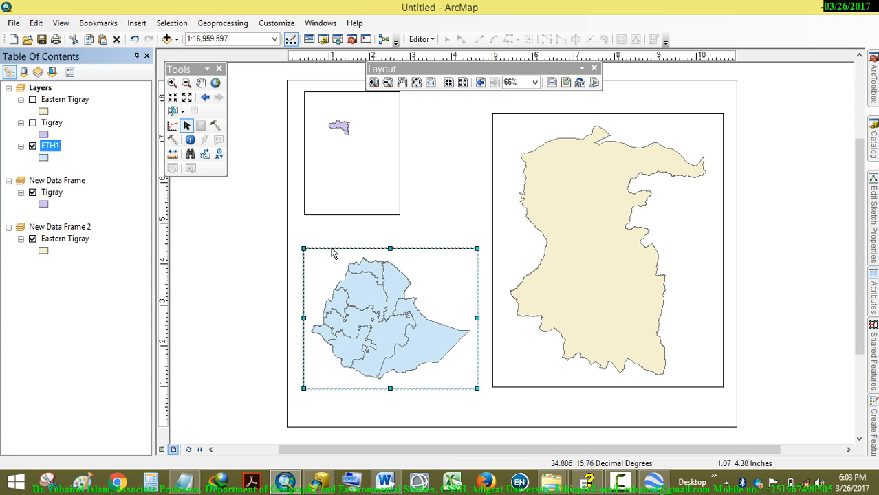
- Apply the Hollow symbol to the ETH1 layer and show the Tigray layer in the Layers data frame
{"action": "left_click", "coordinate": [43, 158]}
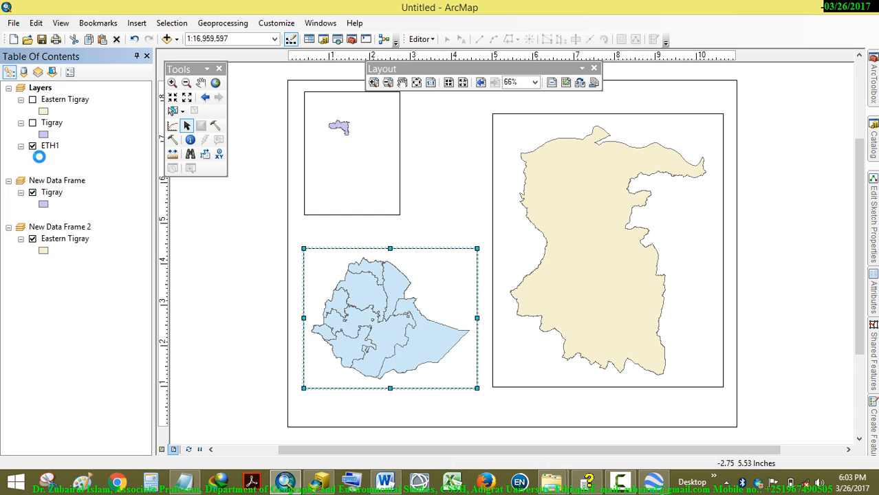
{"action": "left_click", "coordinate": [325, 237]}
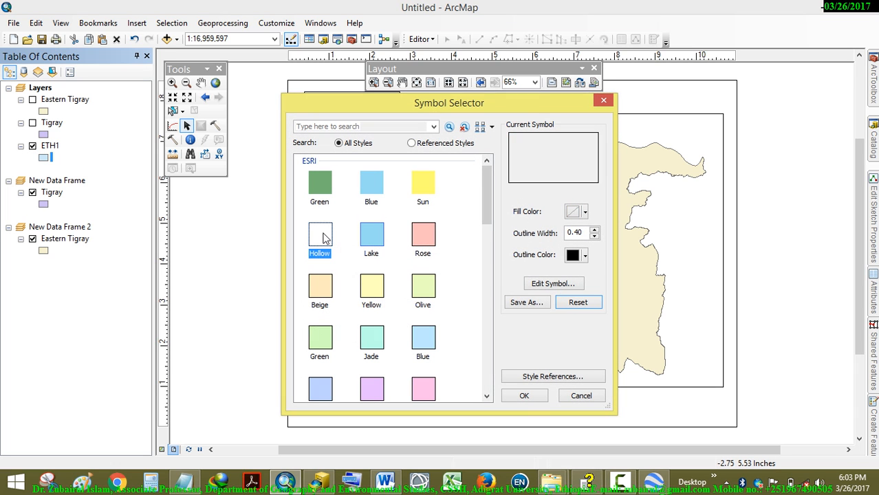
{"action": "left_click", "coordinate": [522, 397]}
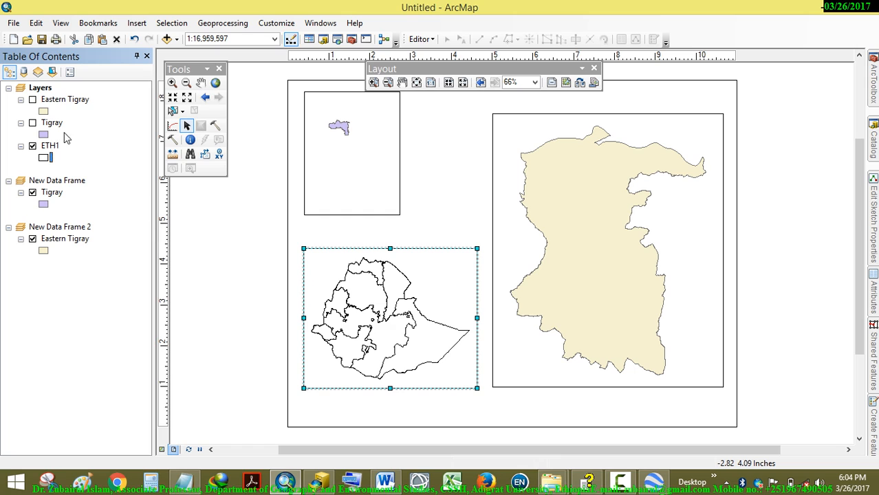
{"action": "left_click", "coordinate": [33, 124]}
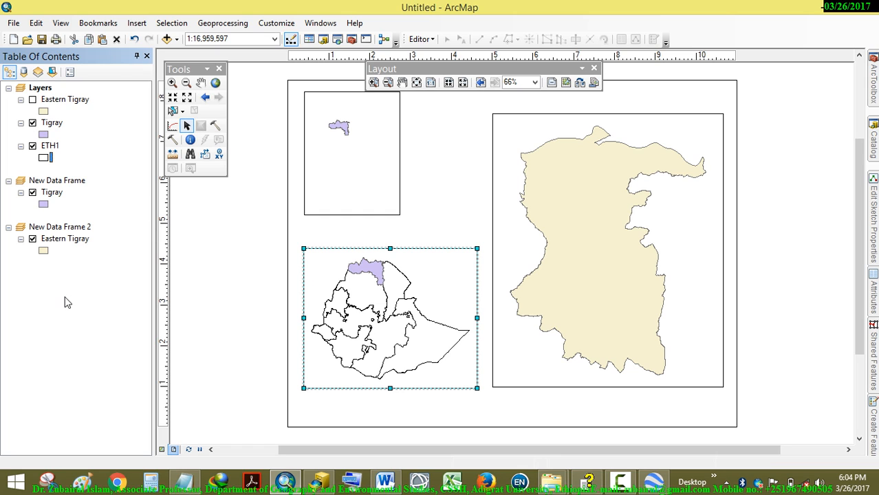
{"action": "left_click", "coordinate": [255, 280]}
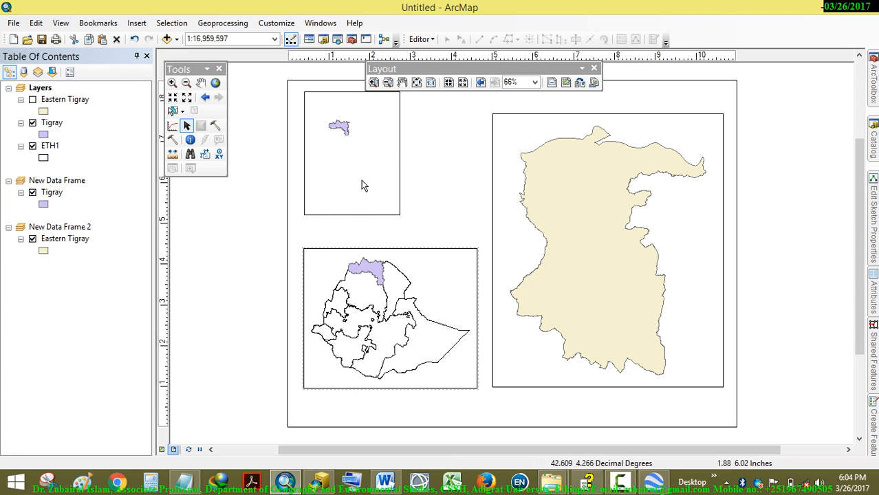
- Move the Tigray data frame down to just above the Ethiopia frame and widen it to match that frame's width
{"action": "left_click", "coordinate": [342, 168]}
{"action": "left_click_drag", "start_coordinate": [342, 167], "coordinate": [344, 191]}
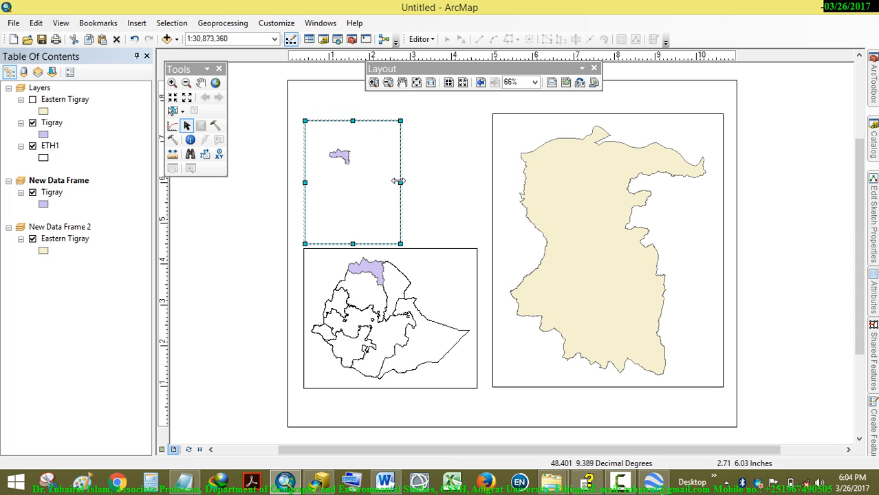
{"action": "left_click_drag", "start_coordinate": [400, 181], "coordinate": [478, 200]}
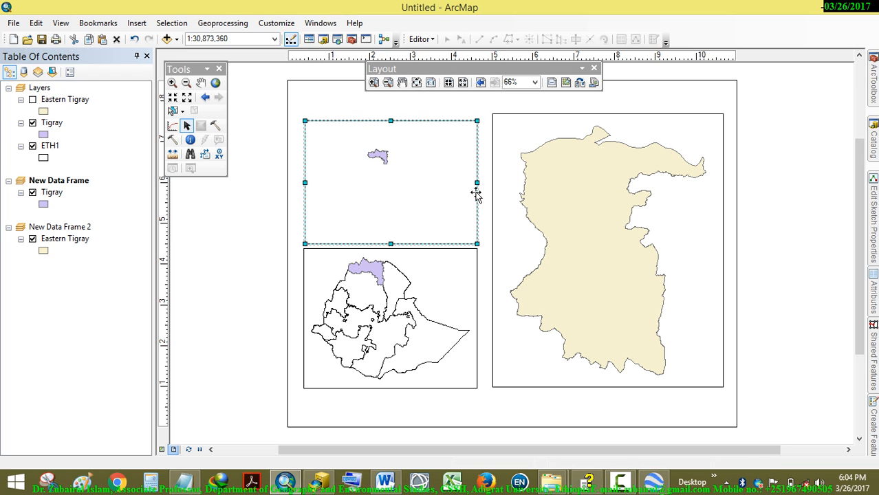
- Zoom the Tigray data frame to its Tigray layer and copy the Eastern Tigray layer from New Data Frame 2 into it above Tigray
{"action": "left_click", "coordinate": [59, 193]}
{"action": "right_click", "coordinate": [59, 192]}
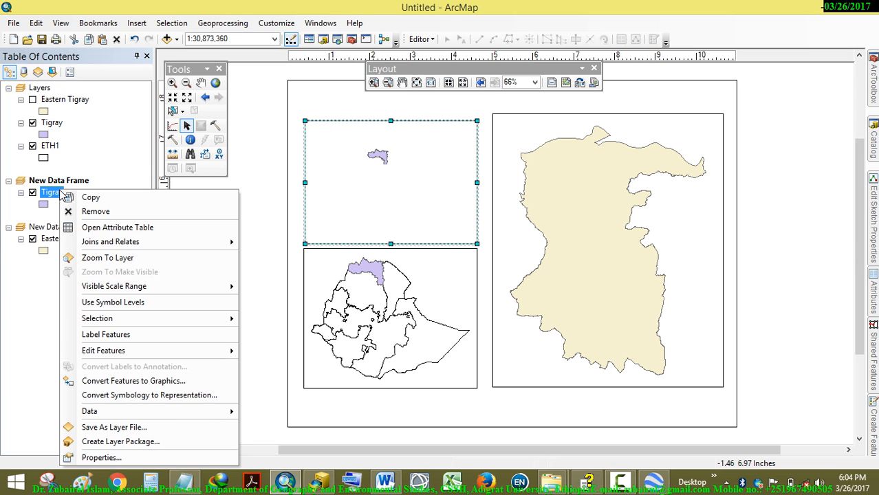
{"action": "left_click", "coordinate": [97, 255]}
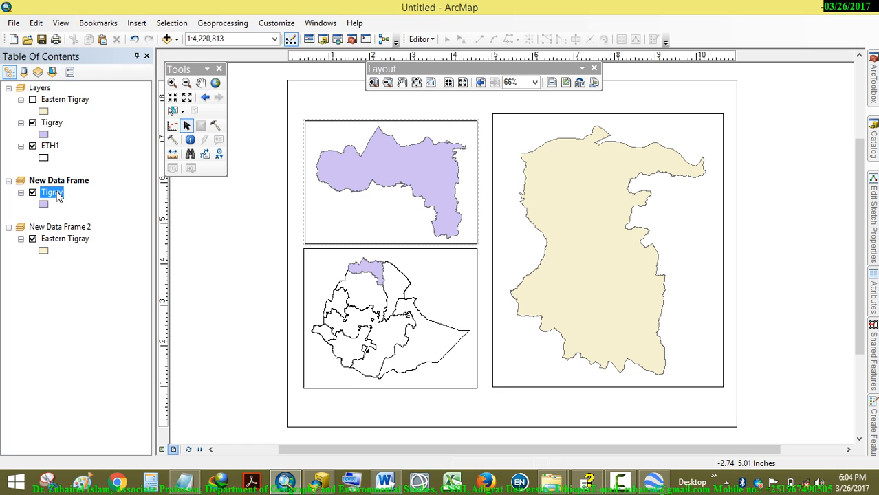
{"action": "left_click_drag", "start_coordinate": [67, 247], "coordinate": [67, 187]}
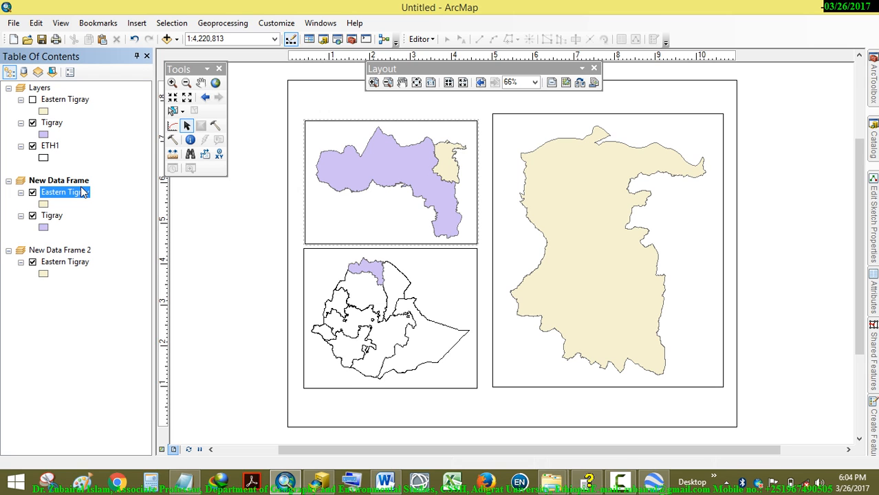
- Lower the upper edge of the Eastern Tigray data frame on the page to line up with the Tigray frame's upper edge
{"action": "left_click", "coordinate": [518, 133]}
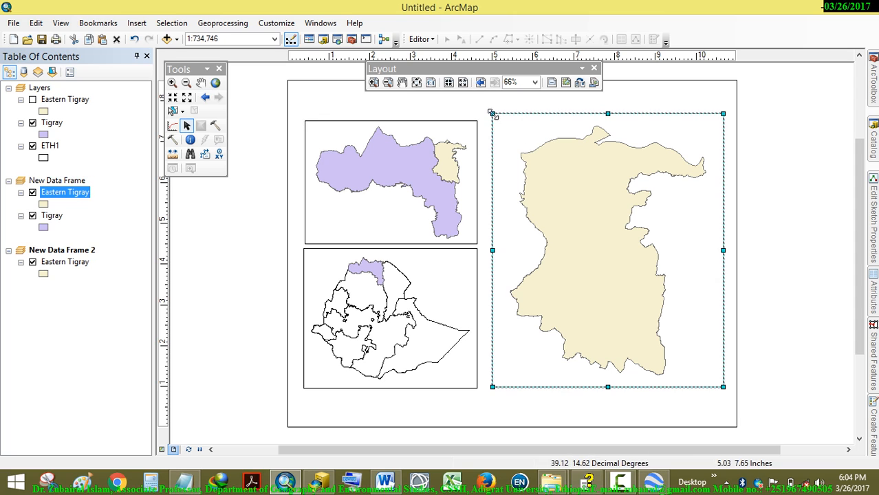
{"action": "left_click_drag", "start_coordinate": [492, 114], "coordinate": [493, 122]}
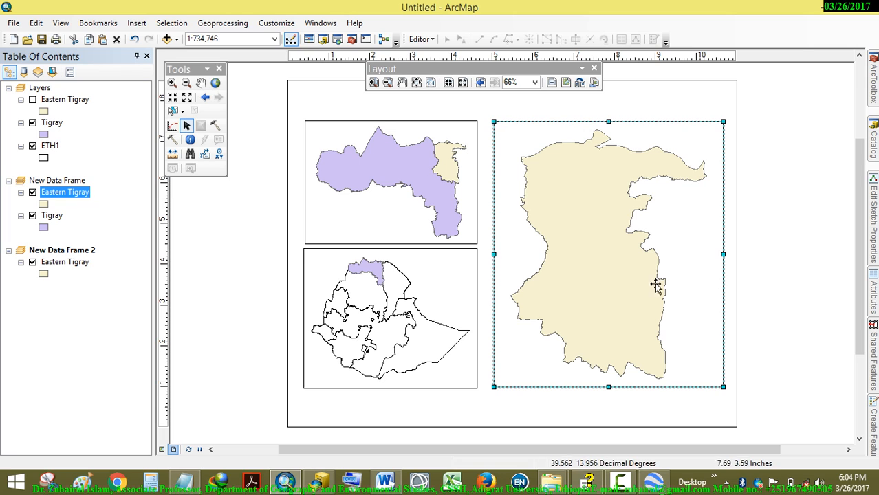
{"action": "left_click", "coordinate": [728, 272]}
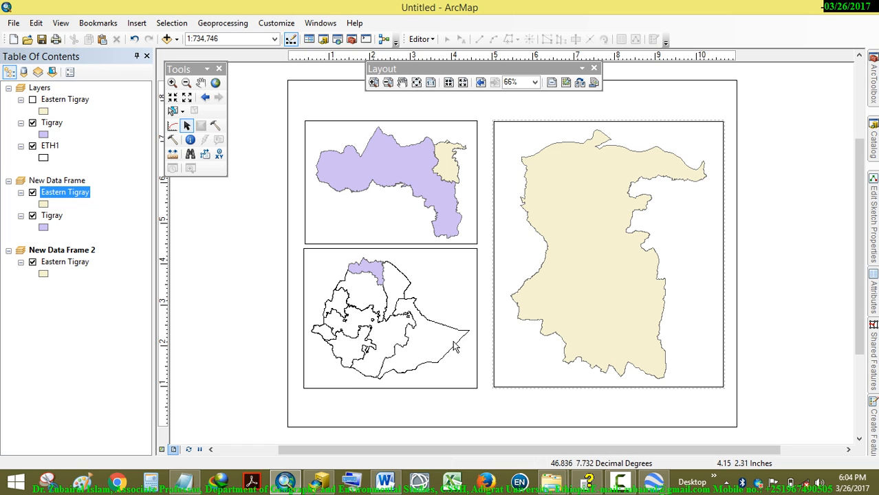
- Insert a text element on the layout and place it in the upper-right corner of the Ethiopia data frame
{"action": "left_click", "coordinate": [443, 300]}
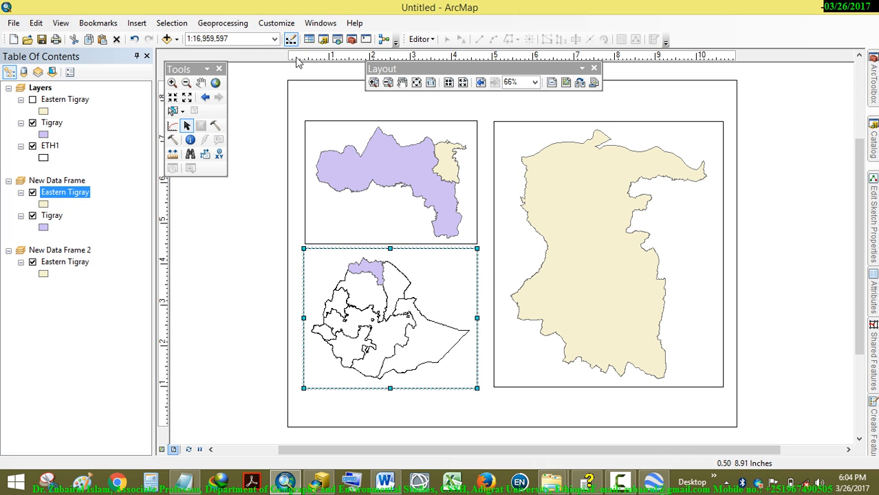
{"action": "left_click", "coordinate": [135, 25]}
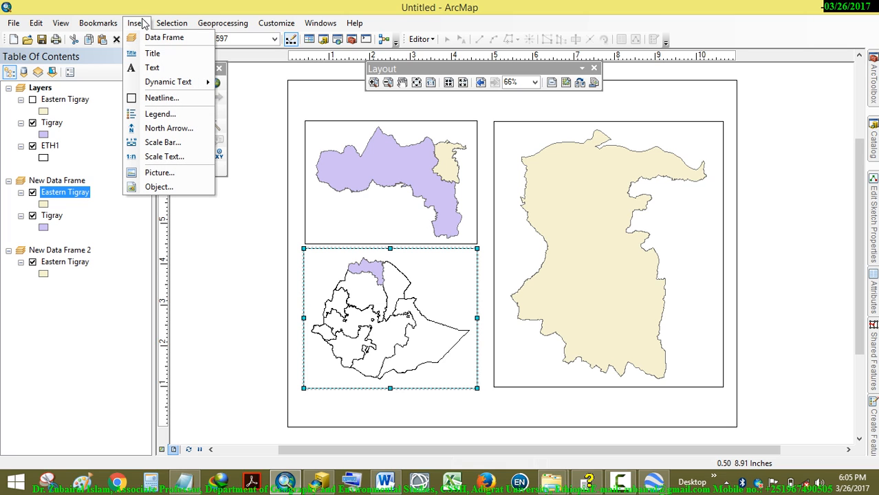
{"action": "left_click", "coordinate": [162, 69]}
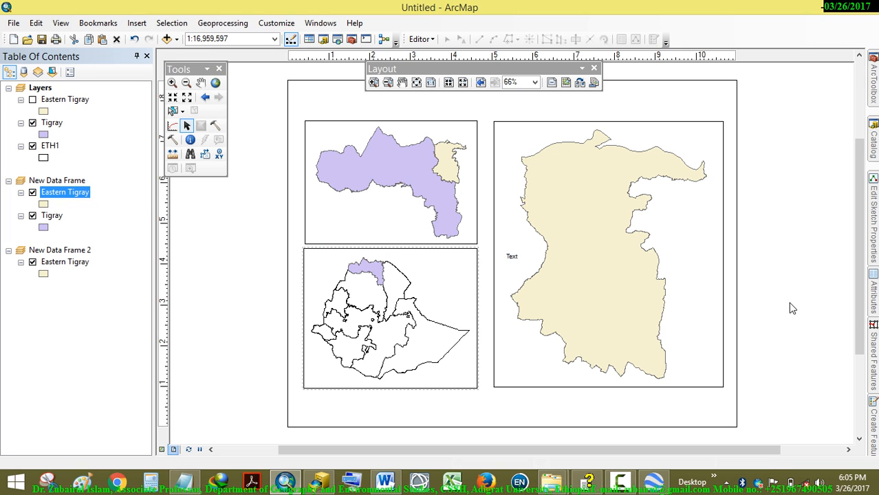
{"action": "left_click_drag", "start_coordinate": [513, 257], "coordinate": [442, 264]}
- Change the new text element to read ETHIOPIA on the first line and TIGRAY REGION on the second
{"action": "double_click", "coordinate": [441, 265]}
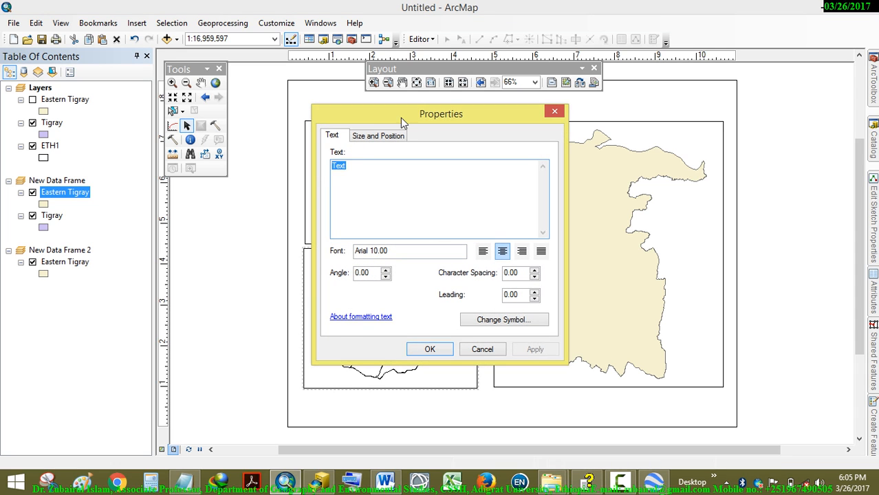
{"action": "left_click_drag", "start_coordinate": [402, 121], "coordinate": [577, 124]}
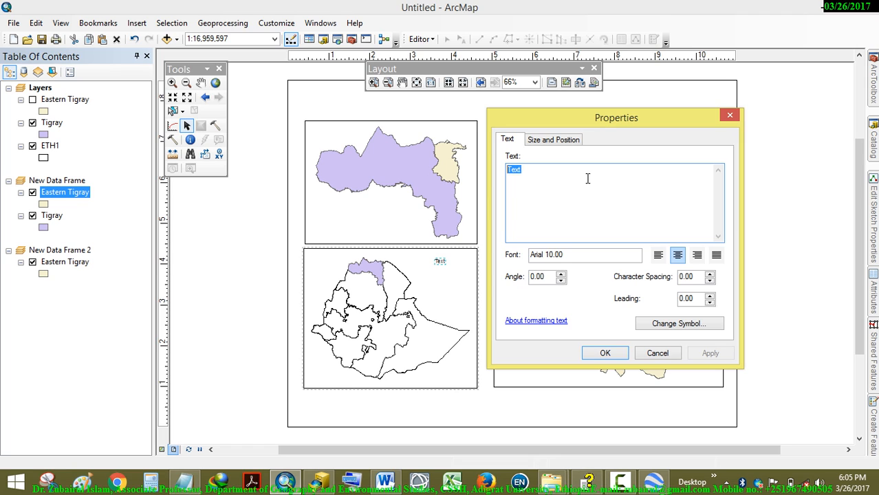
{"action": "type", "text": "ETHIOPIA TIGRAY REGION"}
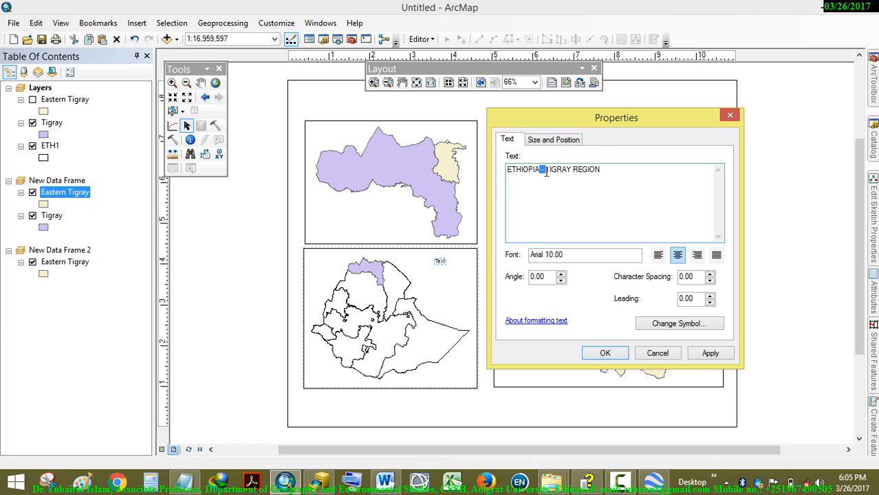
{"action": "key", "text": "Return"}
{"action": "left_click", "coordinate": [711, 353]}
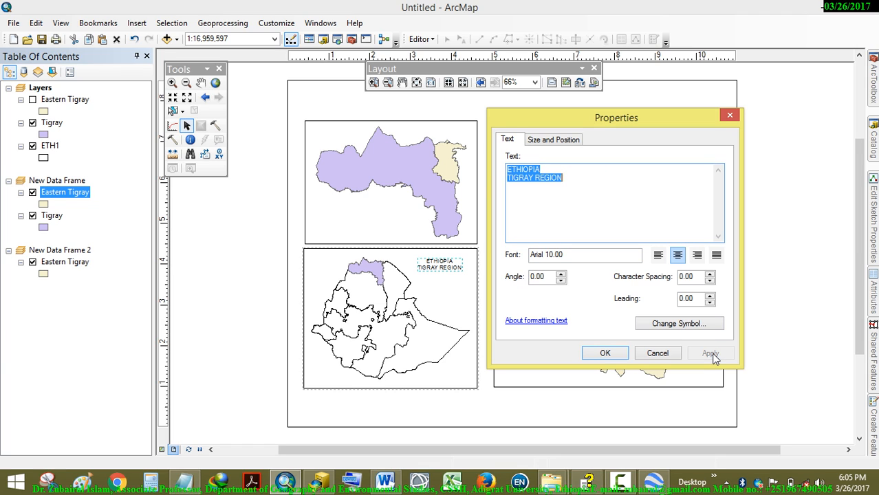
- Format the ETHIOPIA TIGRAY REGION text as bold Arial at size 14
{"action": "left_click", "coordinate": [678, 326]}
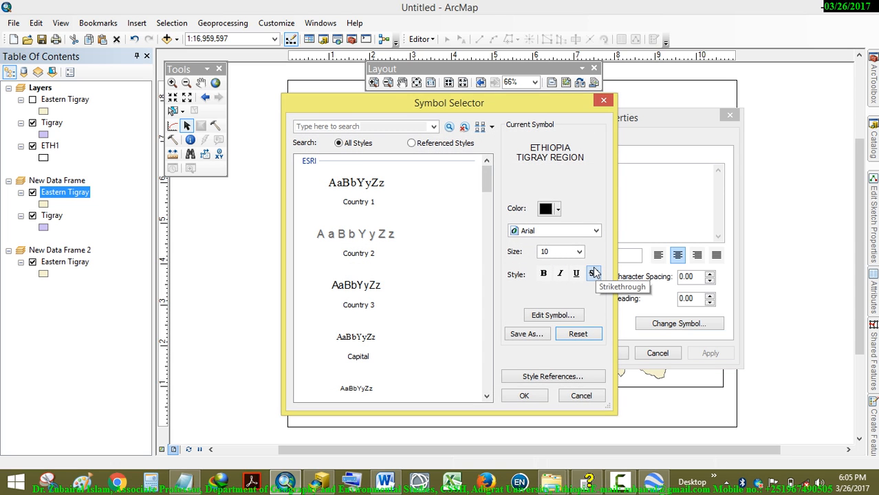
{"action": "left_click", "coordinate": [582, 394]}
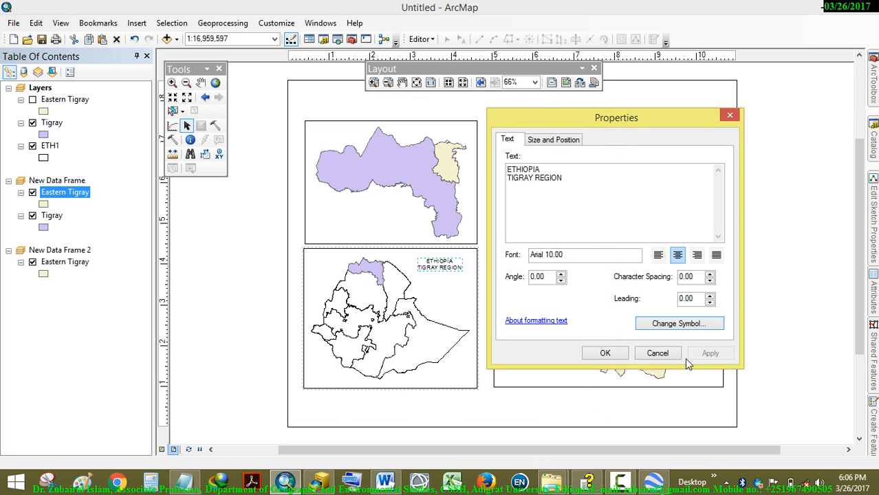
{"action": "left_click", "coordinate": [667, 327]}
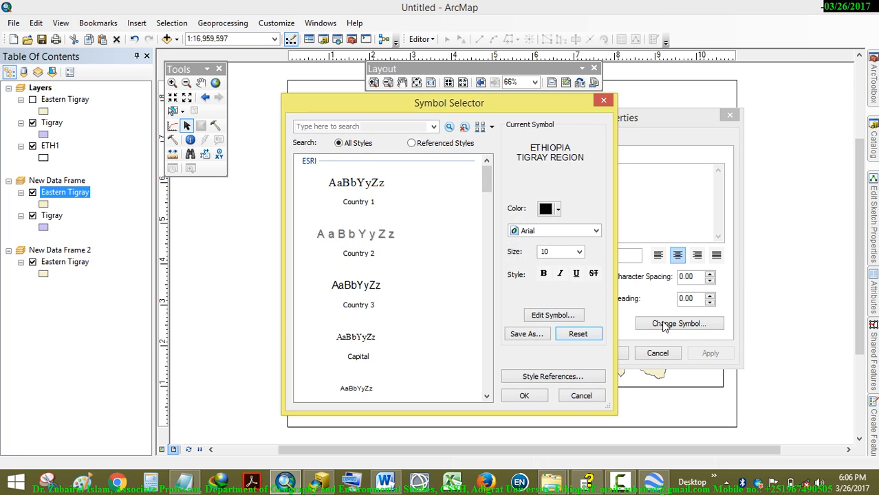
{"action": "left_click", "coordinate": [580, 254]}
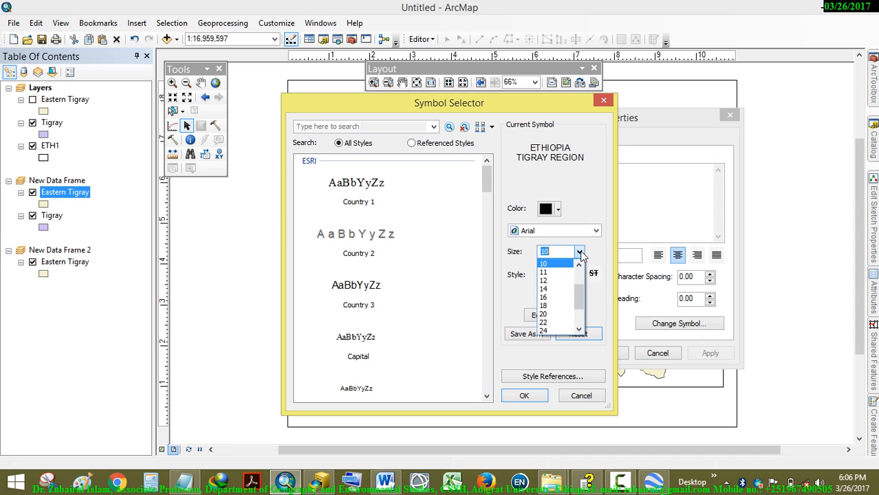
{"action": "left_click", "coordinate": [557, 292]}
{"action": "left_click", "coordinate": [544, 274]}
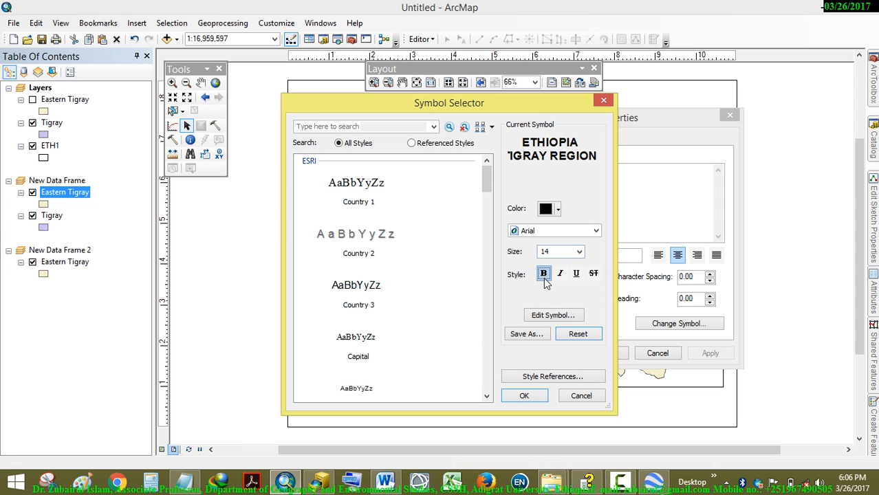
{"action": "left_click", "coordinate": [524, 395]}
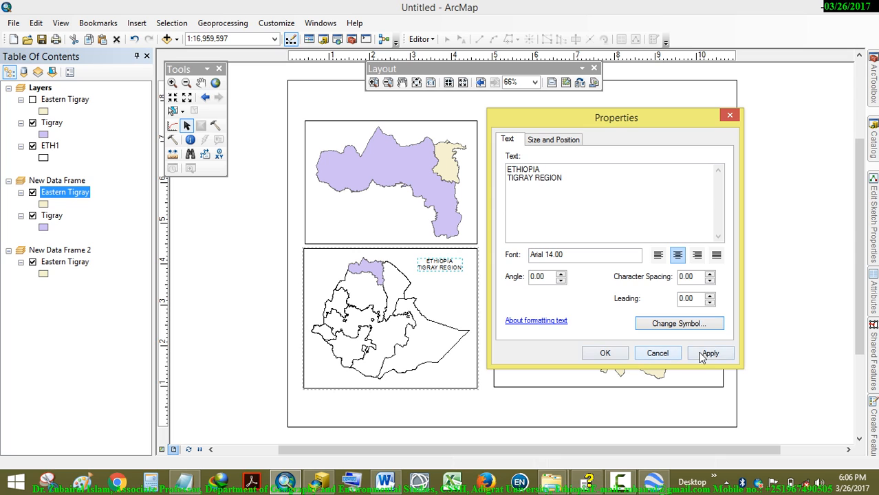
{"action": "left_click", "coordinate": [708, 354]}
{"action": "left_click", "coordinate": [606, 353]}
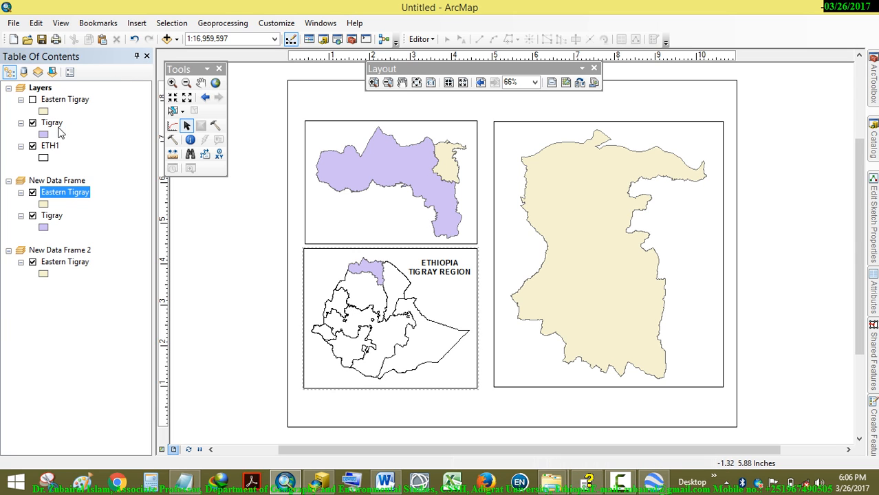
- Turn on feature labels for the ETH1 layer using the NAME_1 field
{"action": "left_click", "coordinate": [56, 145]}
{"action": "right_click", "coordinate": [57, 145]}
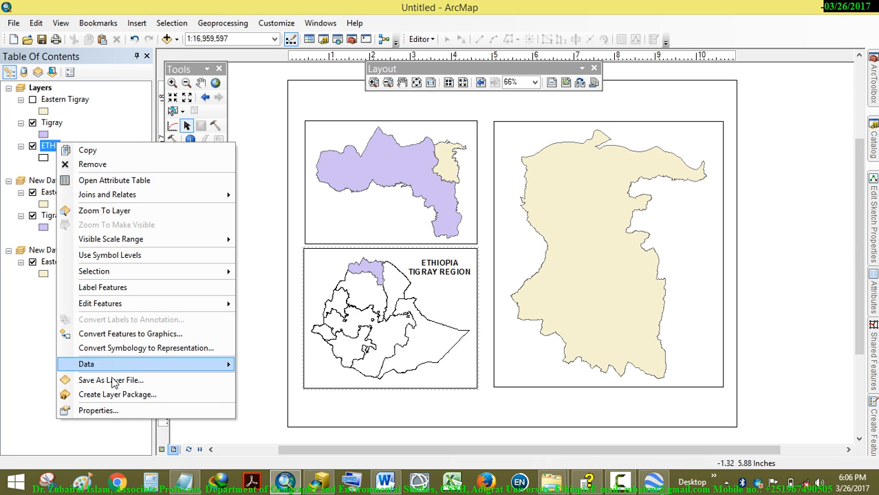
{"action": "left_click", "coordinate": [114, 410]}
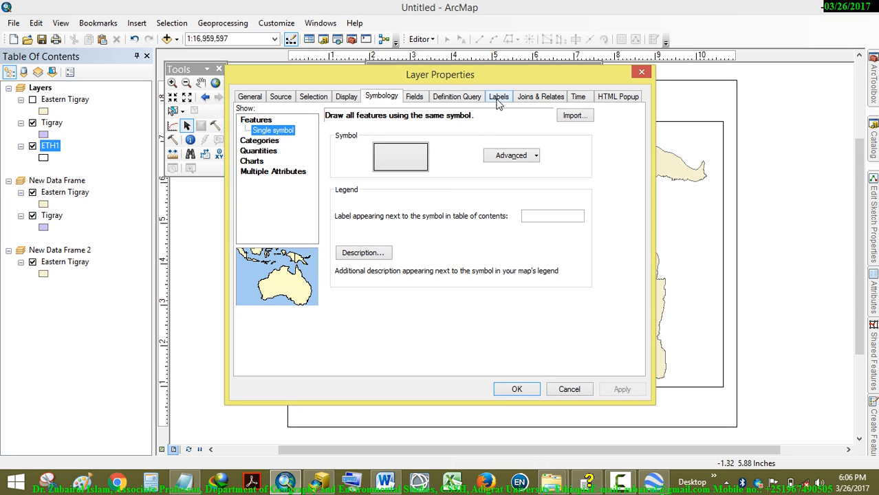
{"action": "left_click", "coordinate": [498, 98]}
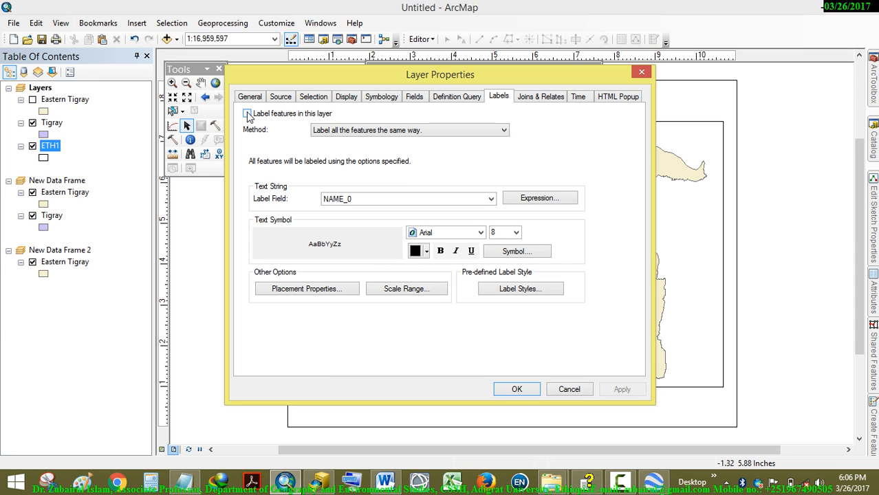
{"action": "left_click", "coordinate": [248, 115]}
{"action": "left_click", "coordinate": [355, 203]}
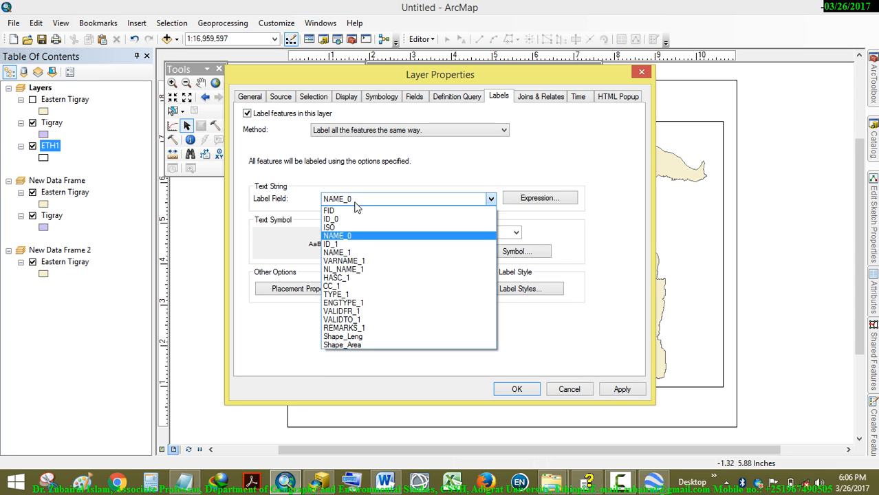
{"action": "left_click", "coordinate": [370, 255]}
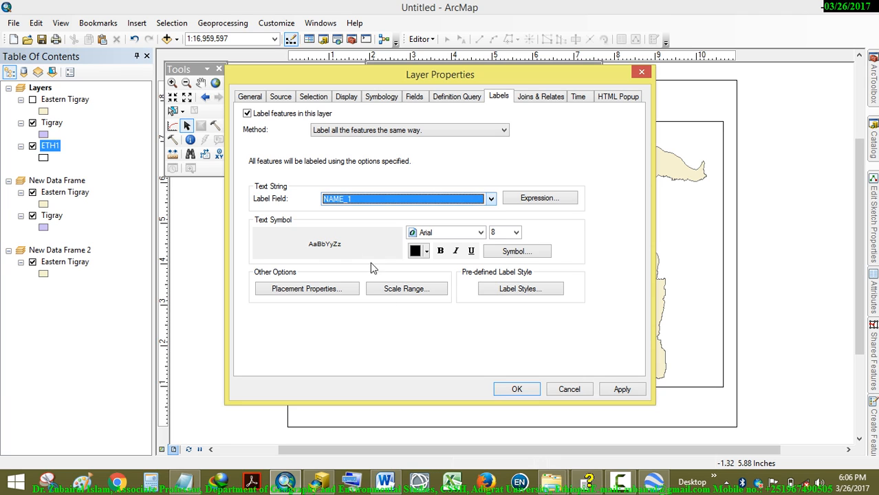
{"action": "left_click", "coordinate": [517, 233]}
{"action": "left_click", "coordinate": [516, 234]}
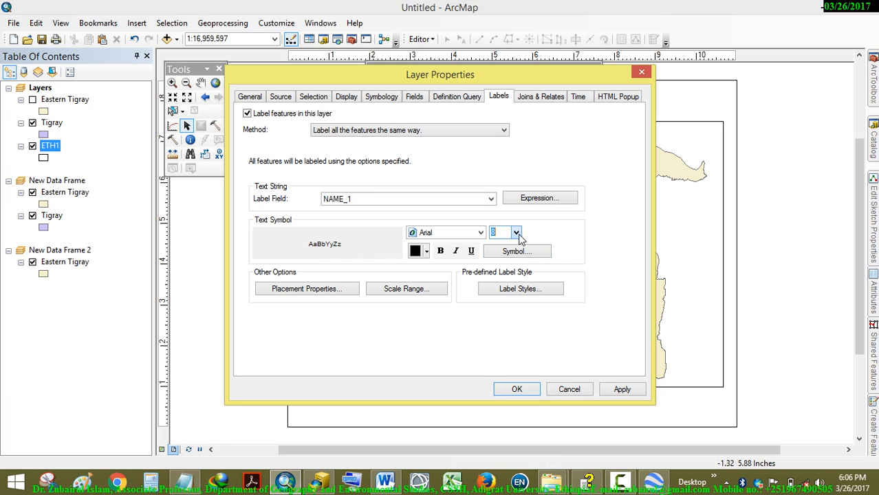
{"action": "left_click", "coordinate": [619, 389]}
- Set the ETH1 label font size to 10 and apply it
{"action": "left_click_drag", "start_coordinate": [479, 81], "coordinate": [704, 48]}
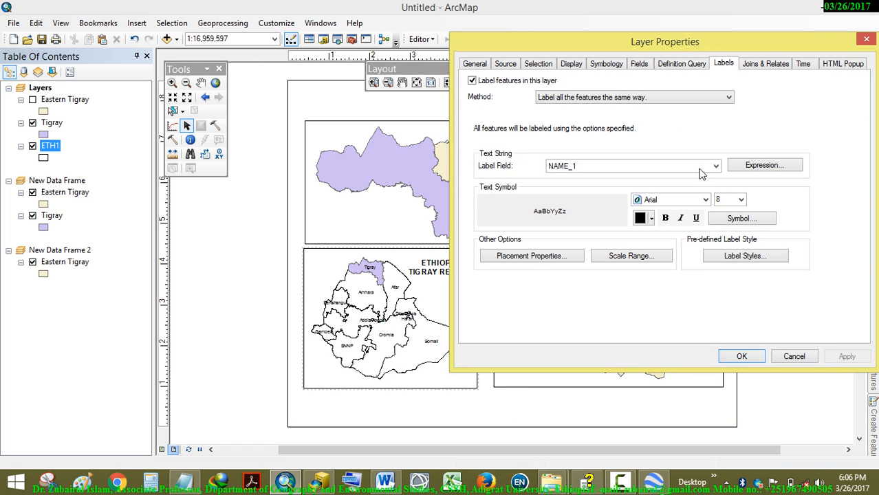
{"action": "left_click", "coordinate": [740, 200]}
{"action": "left_click", "coordinate": [724, 229]}
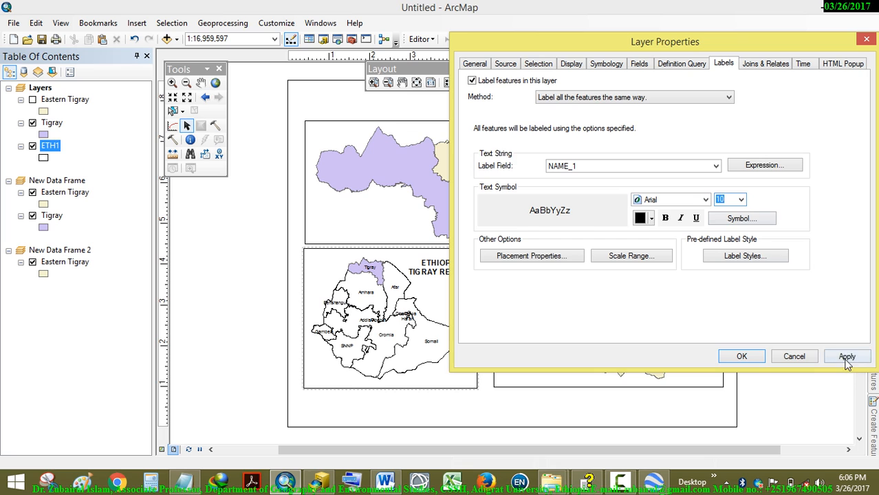
{"action": "left_click", "coordinate": [846, 358]}
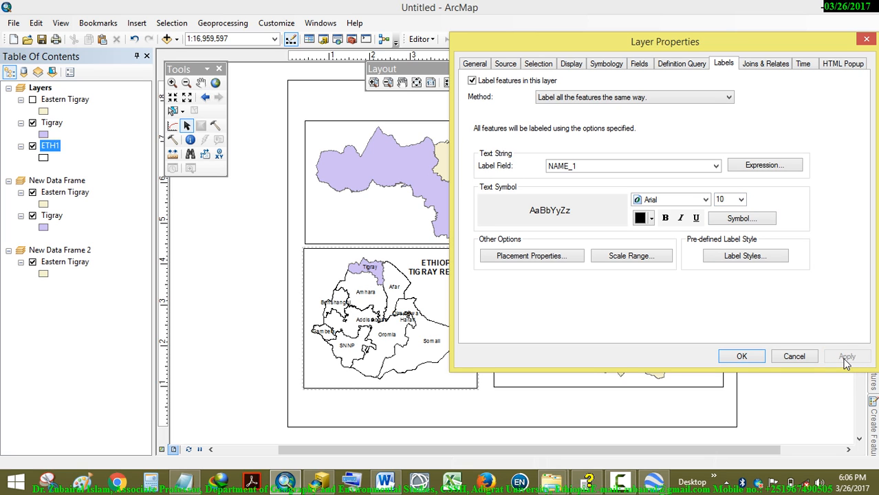
{"action": "left_click", "coordinate": [760, 363]}
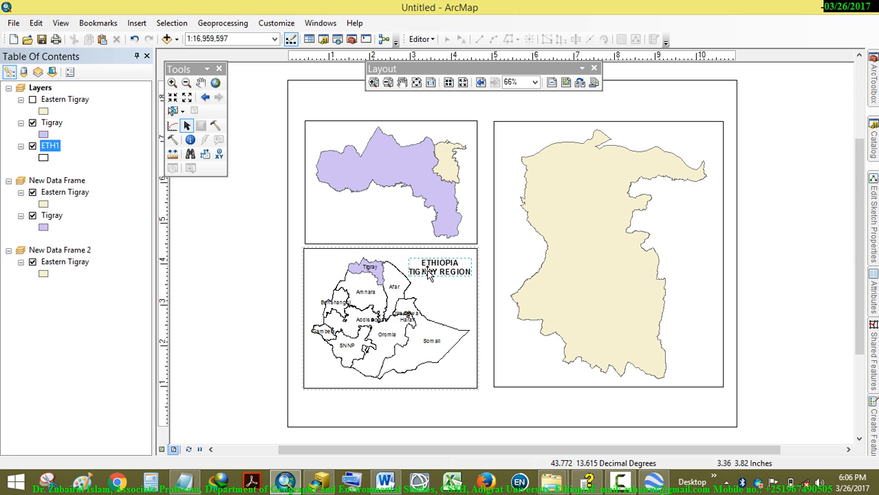
- Nudge the ETHIOPIA TIGRAY REGION text closer to the frame corner and insert an ESRI North 3 north arrow beneath it
{"action": "left_click_drag", "start_coordinate": [425, 270], "coordinate": [428, 264]}
{"action": "left_click", "coordinate": [251, 245]}
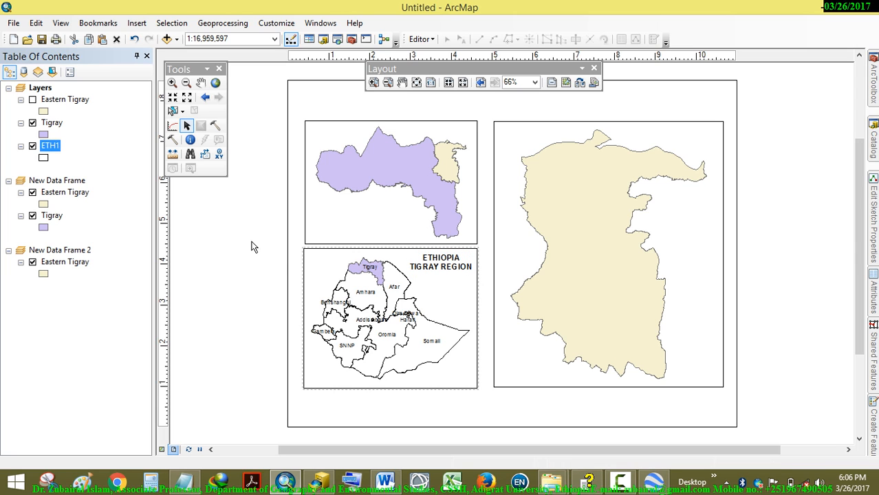
{"action": "left_click", "coordinate": [137, 22]}
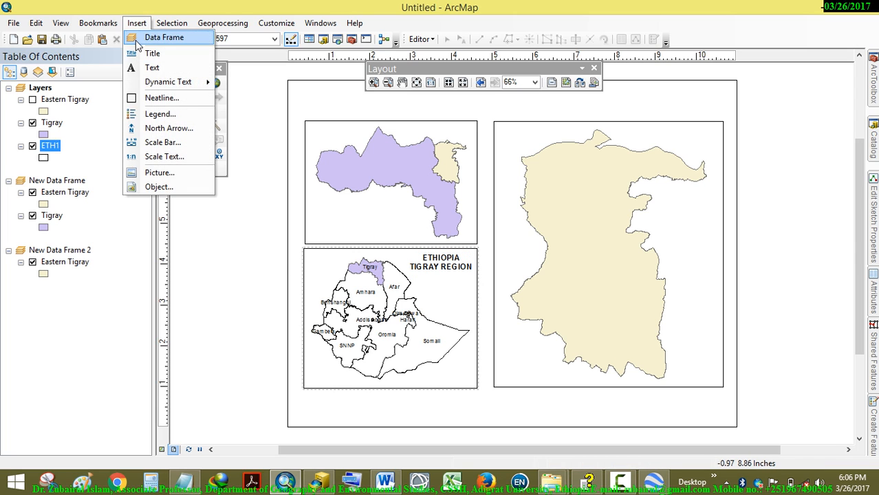
{"action": "left_click", "coordinate": [177, 128]}
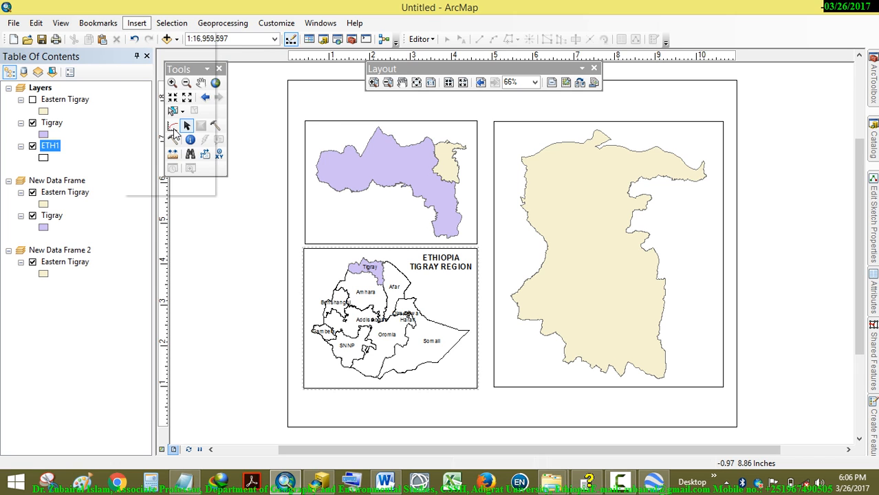
{"action": "left_click", "coordinate": [160, 83]}
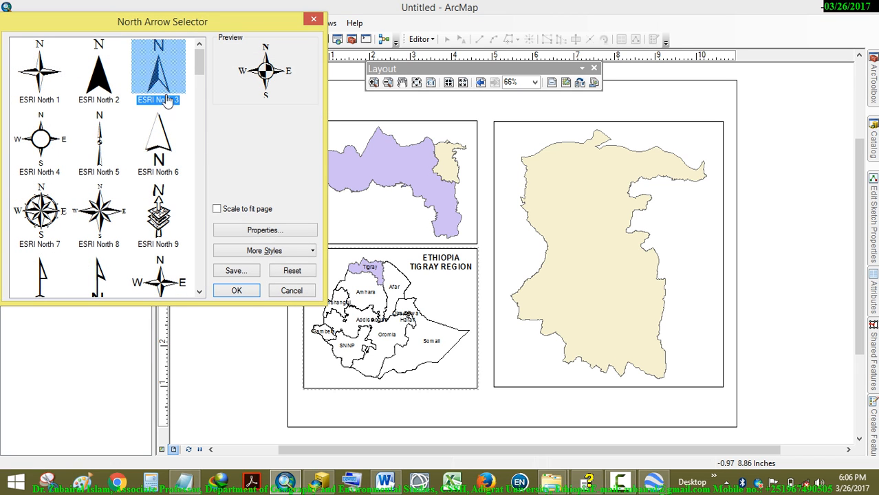
{"action": "left_click", "coordinate": [244, 291]}
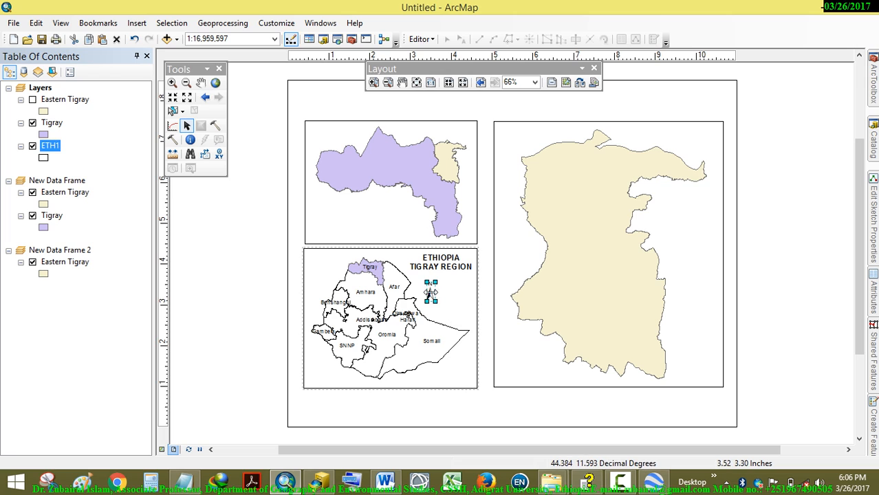
- Move the north arrow to sit centred beneath the ETHIOPIA TIGRAY REGION text
{"action": "left_click_drag", "start_coordinate": [431, 293], "coordinate": [439, 288]}
{"action": "left_click", "coordinate": [232, 277]}
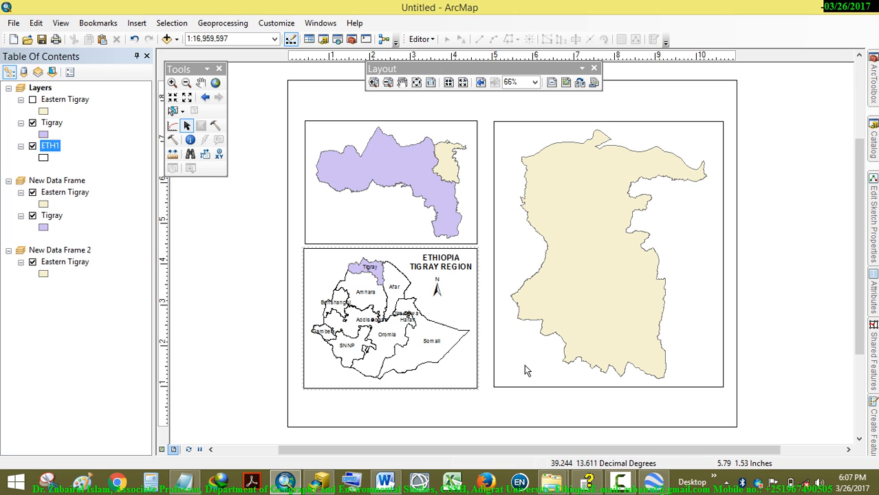
- Start a scale bar for the Ethiopia data frame and choose the Scale Line 2 style
{"action": "left_click", "coordinate": [322, 261]}
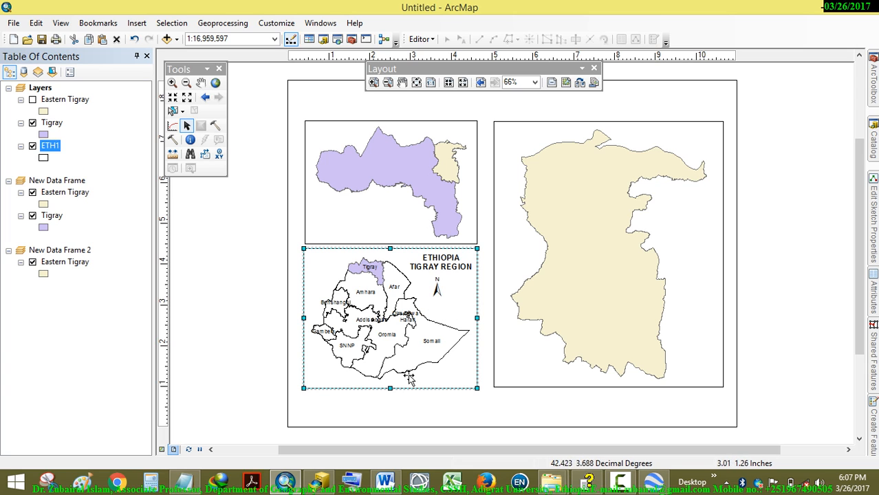
{"action": "left_click", "coordinate": [567, 375]}
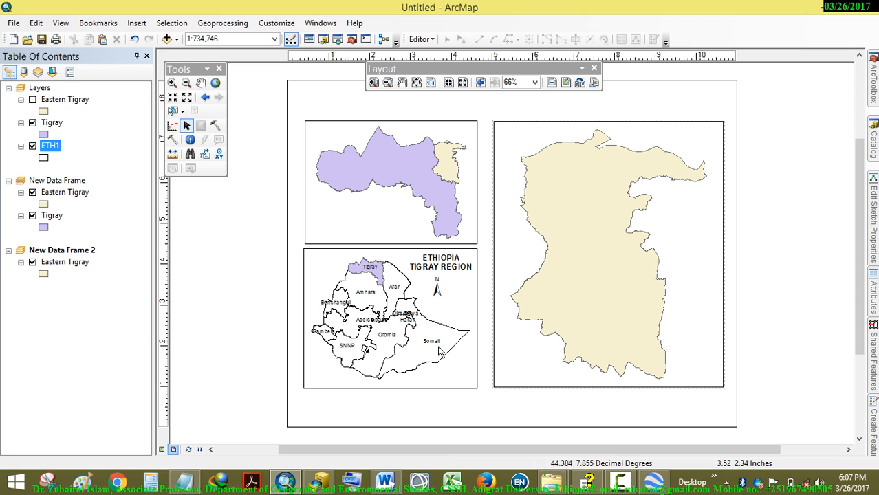
{"action": "left_click", "coordinate": [434, 367]}
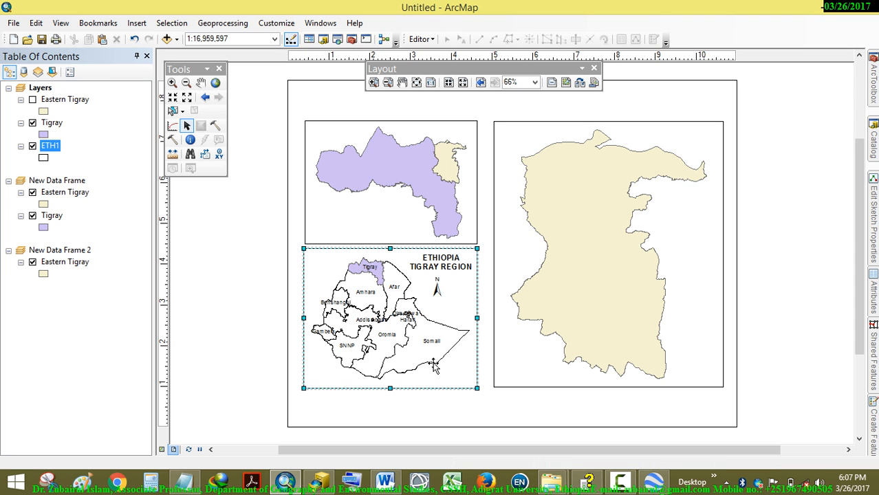
{"action": "left_click", "coordinate": [140, 23]}
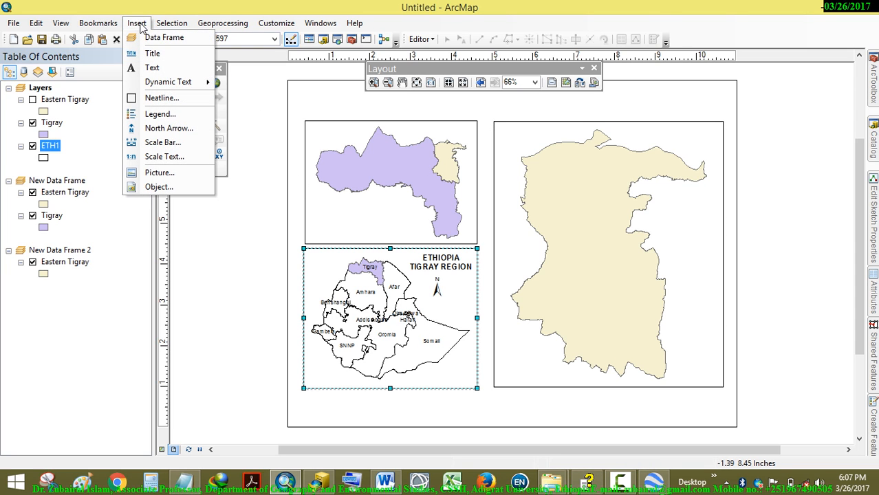
{"action": "left_click", "coordinate": [181, 143]}
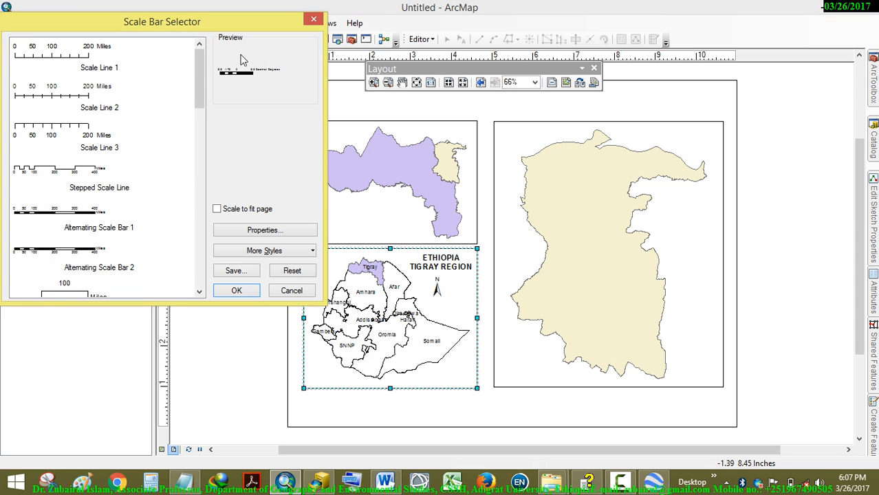
{"action": "left_click", "coordinate": [64, 94]}
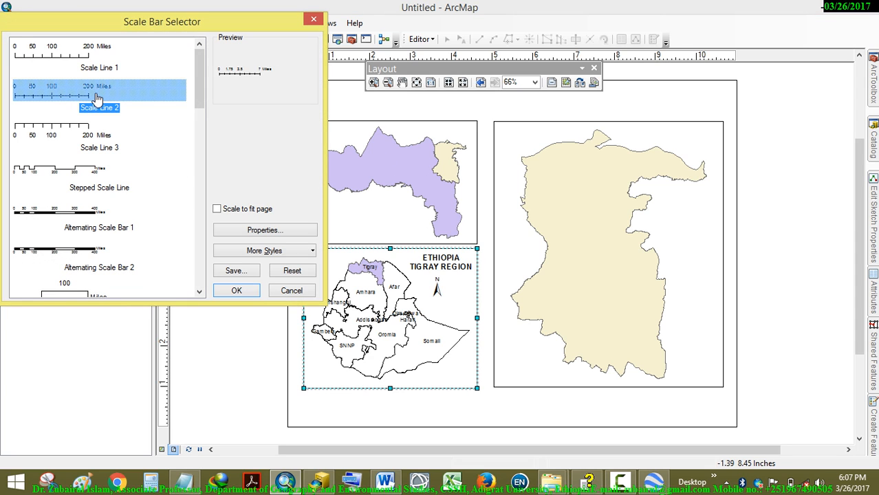
{"action": "scroll", "coordinate": [206, 69], "scroll_direction": "down", "scroll_amount": 4}
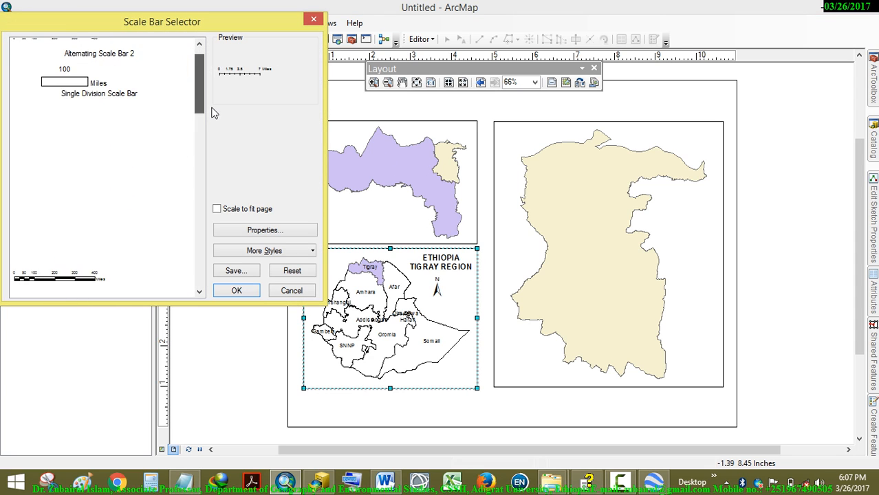
{"action": "scroll", "coordinate": [214, 64], "scroll_direction": "up", "scroll_amount": 4}
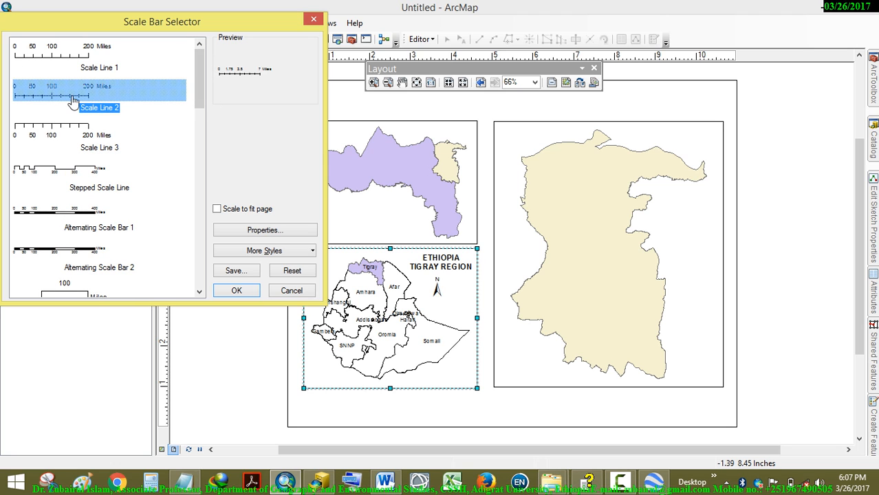
- Set the scale bar's division units to Kilometers and insert it into the layout
{"action": "left_click", "coordinate": [275, 237]}
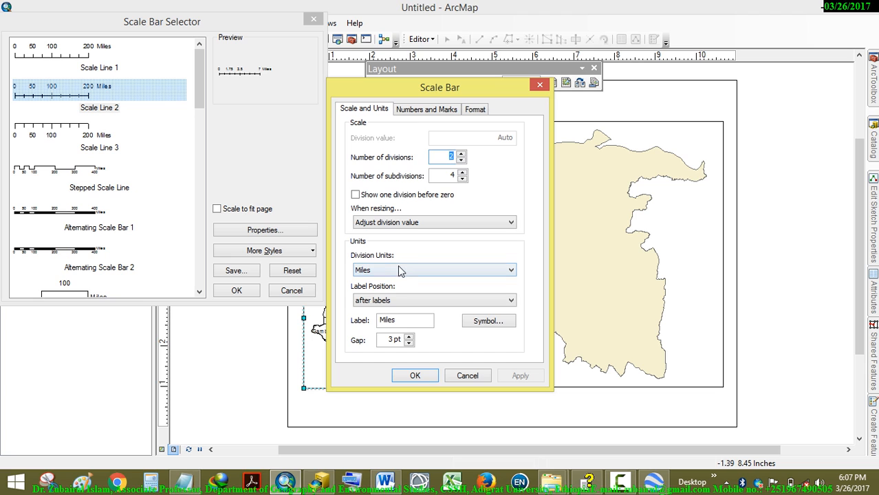
{"action": "left_click", "coordinate": [399, 271]}
{"action": "left_click", "coordinate": [390, 322]}
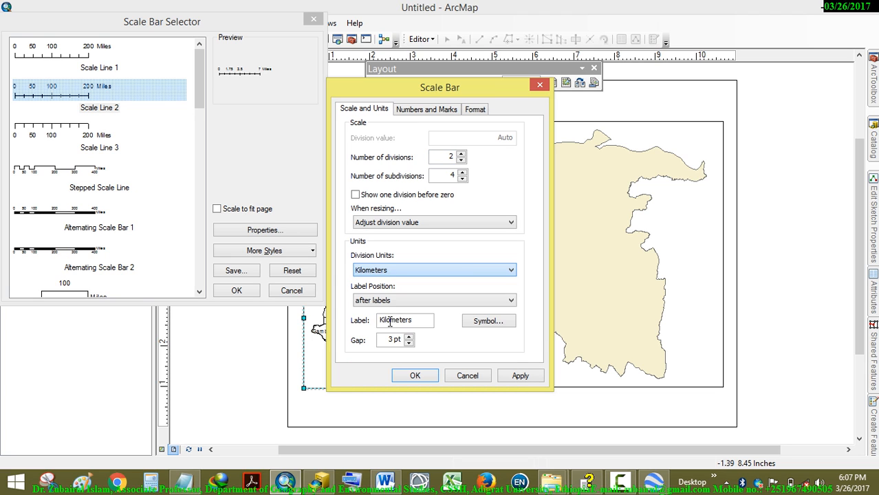
{"action": "left_click", "coordinate": [390, 320]}
{"action": "left_click", "coordinate": [521, 376]}
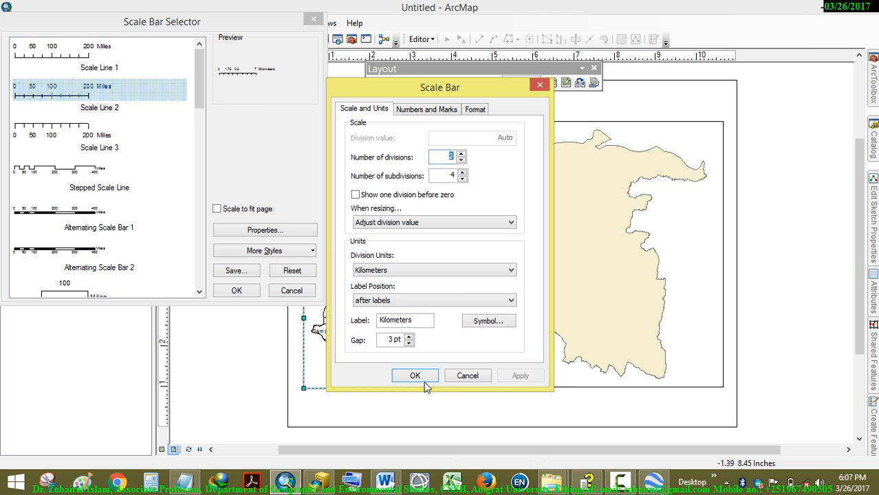
{"action": "left_click", "coordinate": [418, 376]}
{"action": "left_click", "coordinate": [246, 293]}
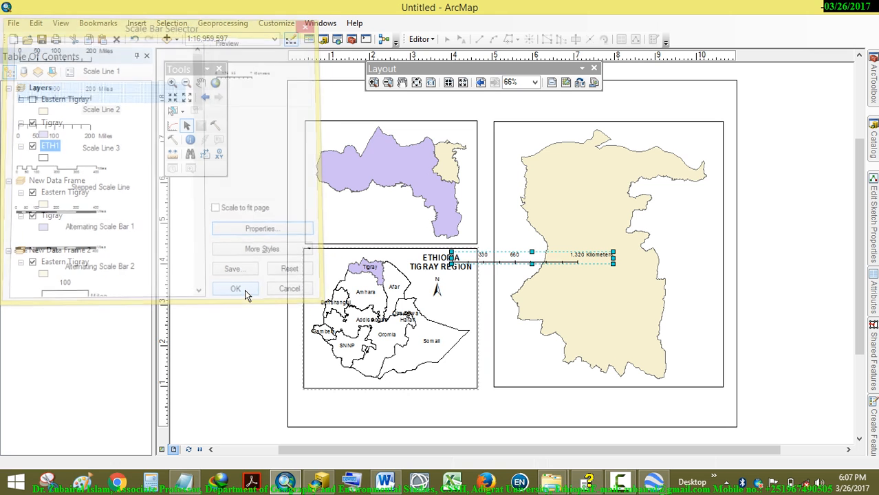
- Extend the Ethiopia frame's lower edge downward and place the scale bar inside it, just below the map
{"action": "left_click_drag", "start_coordinate": [502, 263], "coordinate": [379, 389]}
{"action": "left_click", "coordinate": [396, 405]}
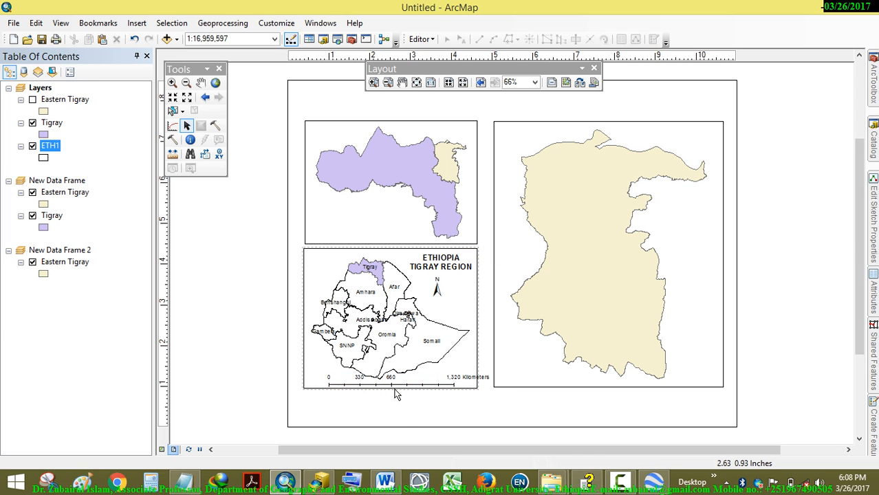
{"action": "left_click", "coordinate": [387, 382]}
{"action": "left_click_drag", "start_coordinate": [390, 388], "coordinate": [392, 398]}
{"action": "left_click", "coordinate": [396, 386]}
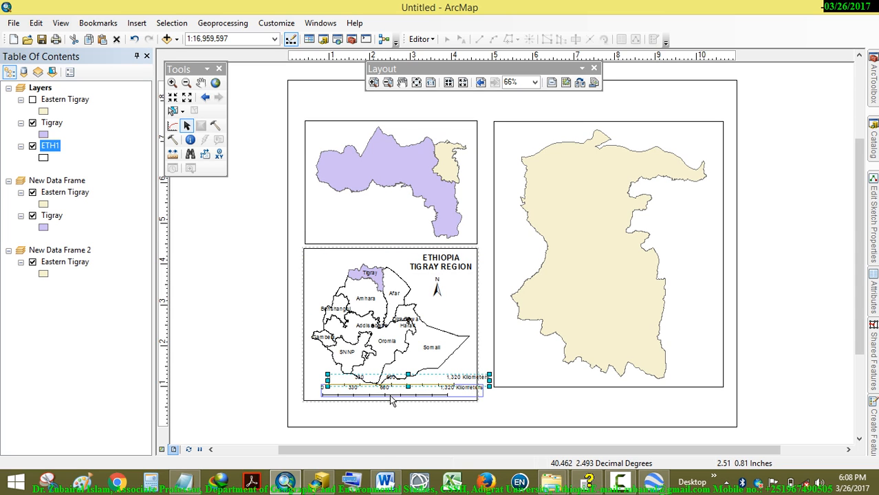
{"action": "left_click_drag", "start_coordinate": [385, 392], "coordinate": [370, 392]}
{"action": "left_click", "coordinate": [276, 379]}
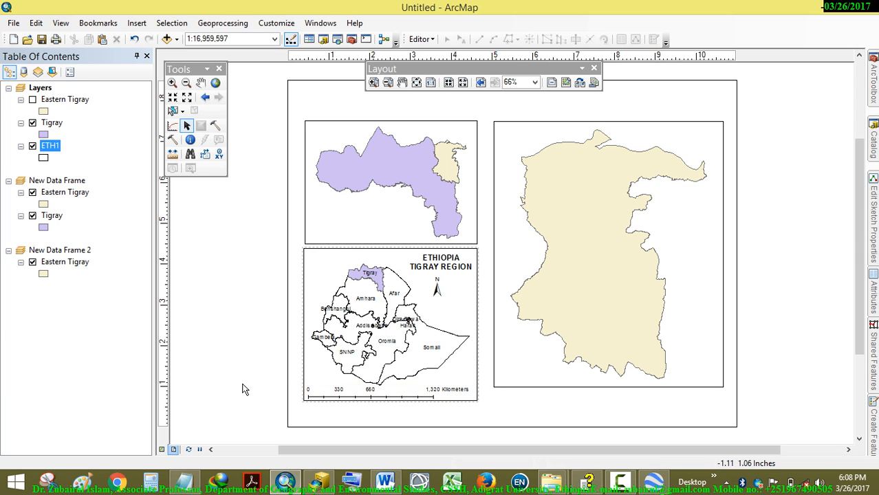
- Insert a Scale Line 2 scale bar with Kilometers as division units for the Tigray data frame
{"action": "left_click", "coordinate": [345, 225]}
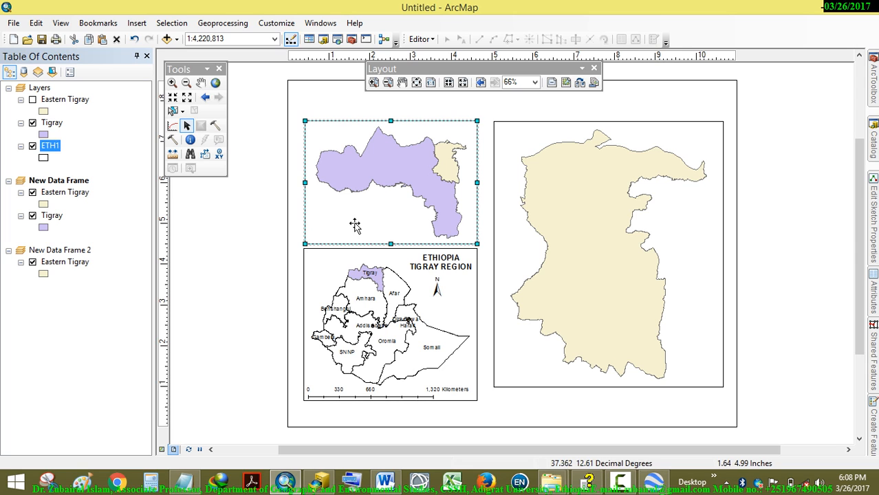
{"action": "left_click", "coordinate": [135, 24]}
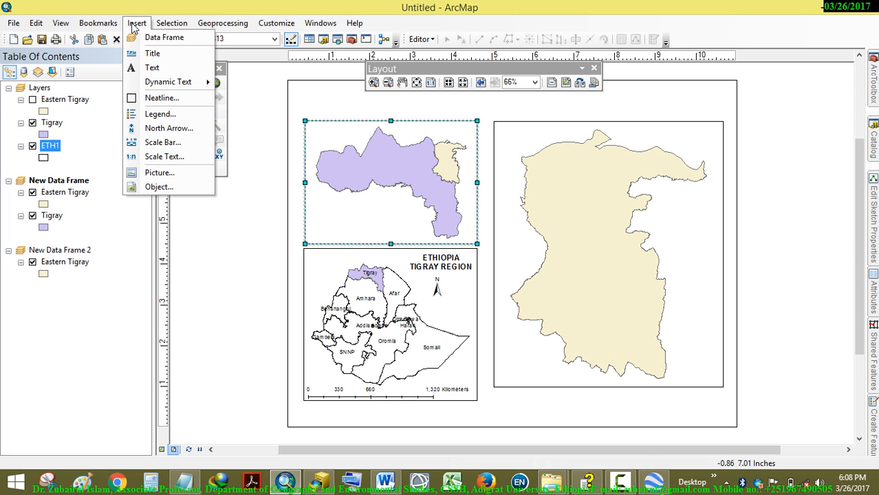
{"action": "left_click", "coordinate": [162, 142]}
{"action": "left_click", "coordinate": [76, 98]}
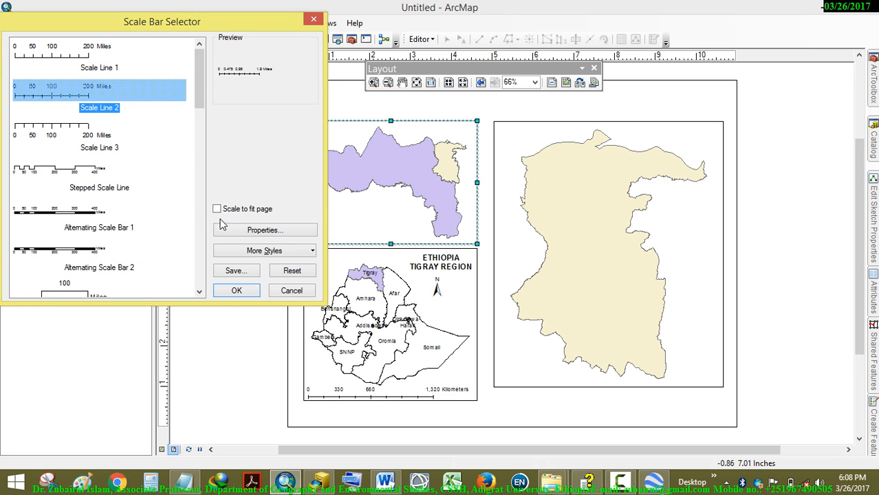
{"action": "left_click", "coordinate": [246, 230]}
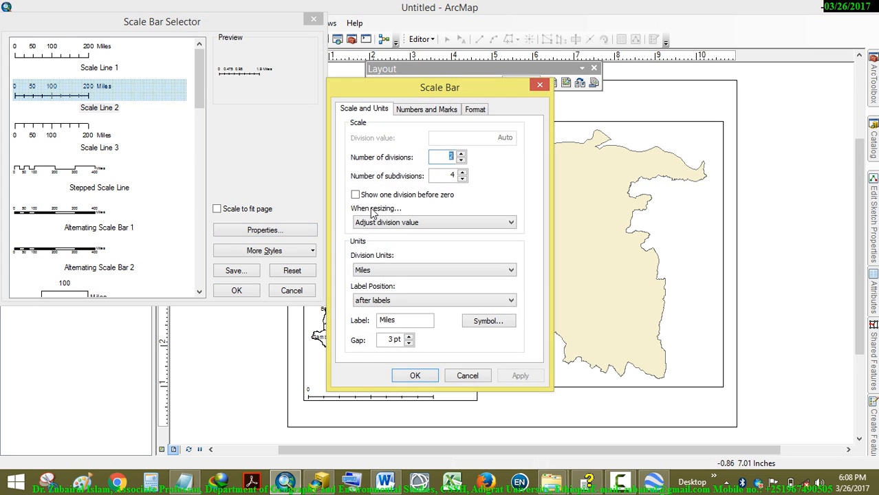
{"action": "left_click", "coordinate": [416, 268]}
{"action": "left_click", "coordinate": [414, 324]}
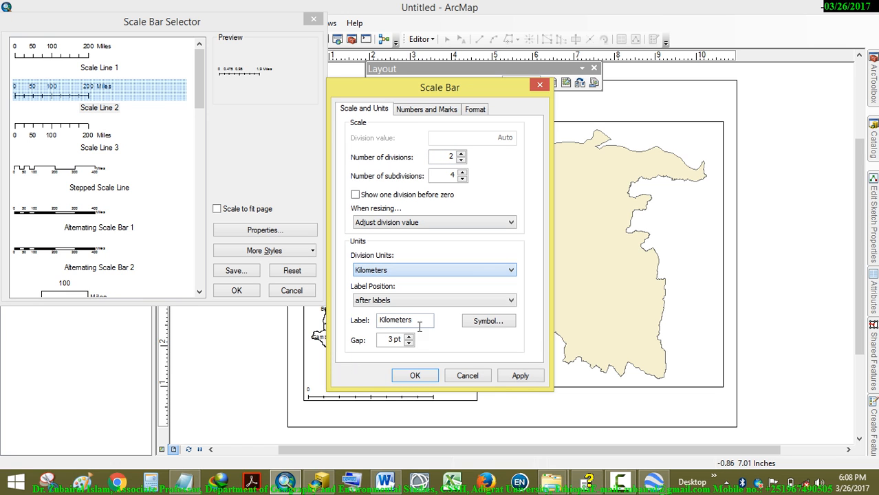
{"action": "left_click", "coordinate": [515, 377]}
{"action": "left_click", "coordinate": [430, 377]}
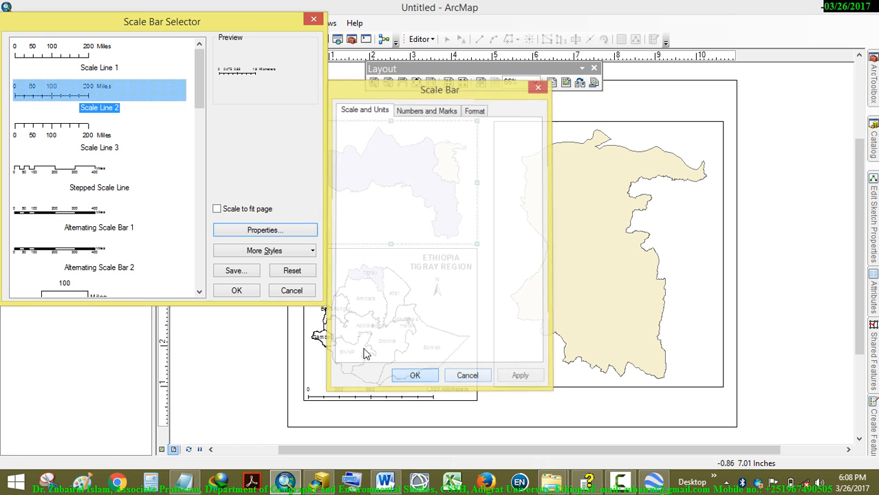
{"action": "left_click", "coordinate": [242, 292]}
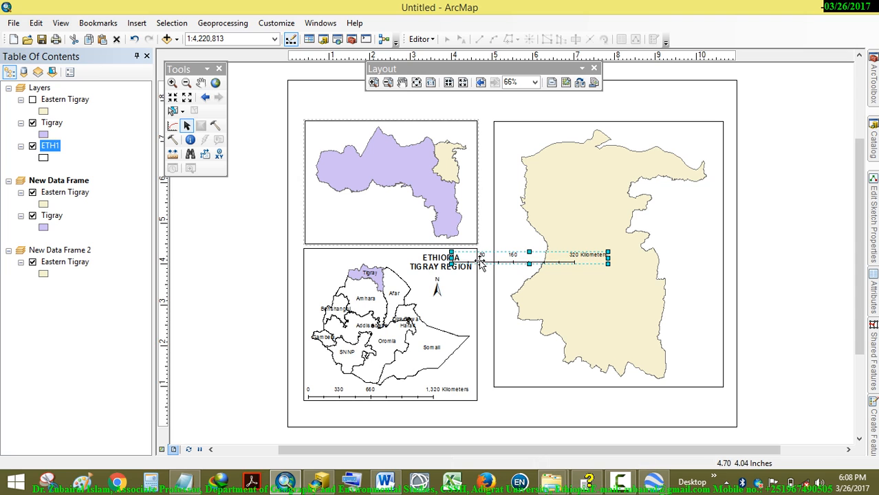
- Place the scale bar, shortened to 160 kilometers, in the Tigray frame's lower-left corner and extend the frame's upper edge upward
{"action": "left_click_drag", "start_coordinate": [481, 265], "coordinate": [405, 231]}
{"action": "left_click", "coordinate": [212, 298]}
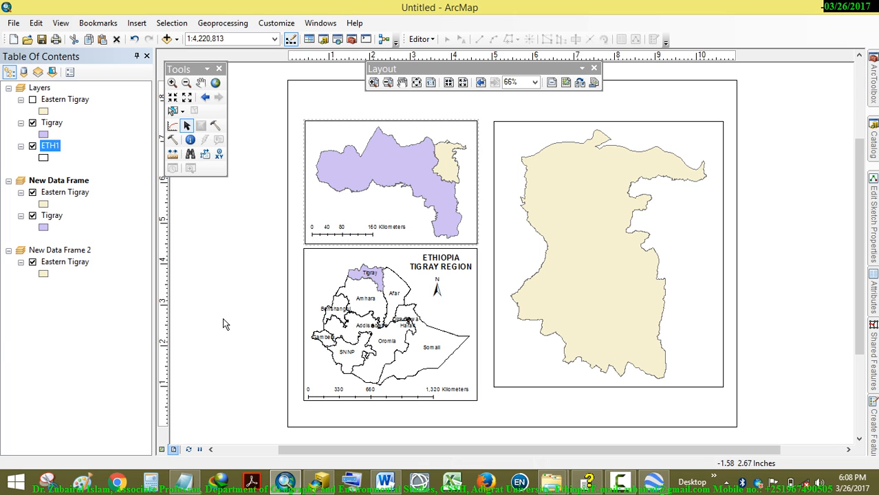
{"action": "left_click", "coordinate": [366, 129]}
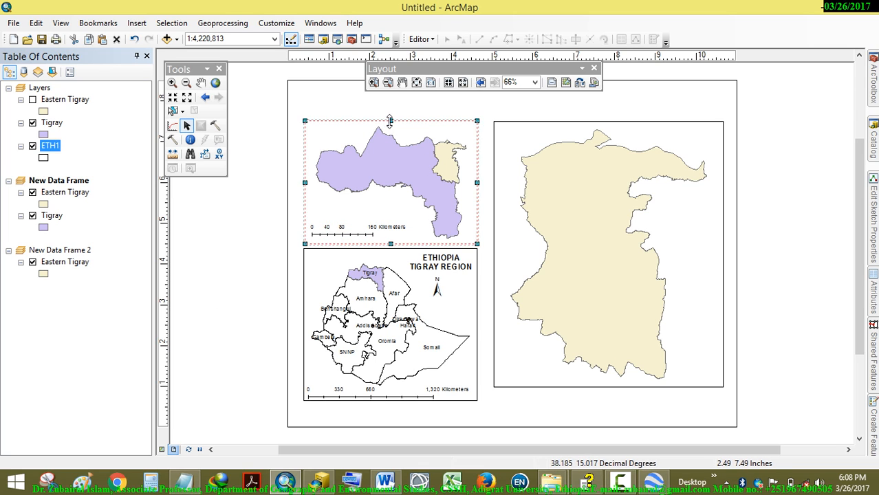
{"action": "left_click_drag", "start_coordinate": [390, 121], "coordinate": [391, 106]}
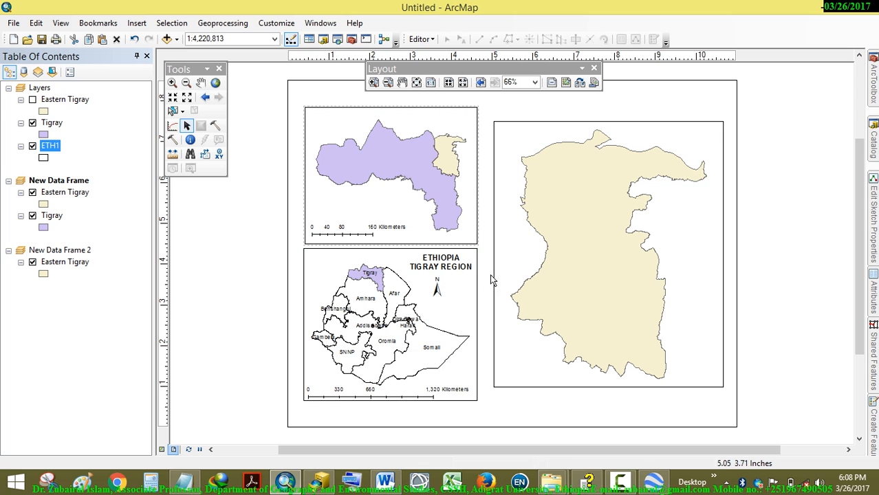
- Copy the ETHIOPIA TIGRAY REGION text and place the duplicate in the Tigray frame's upper-right corner
{"action": "left_click", "coordinate": [441, 260]}
{"action": "right_click", "coordinate": [442, 265]}
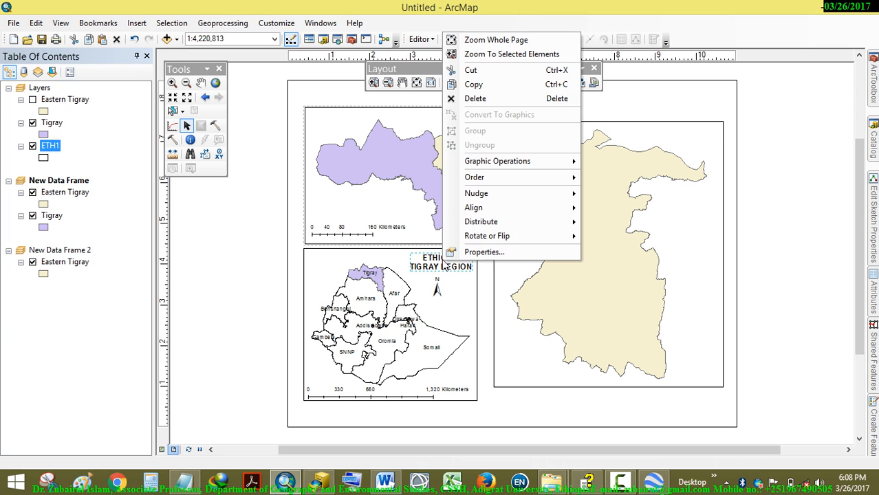
{"action": "left_click", "coordinate": [473, 84]}
{"action": "right_click", "coordinate": [249, 192]}
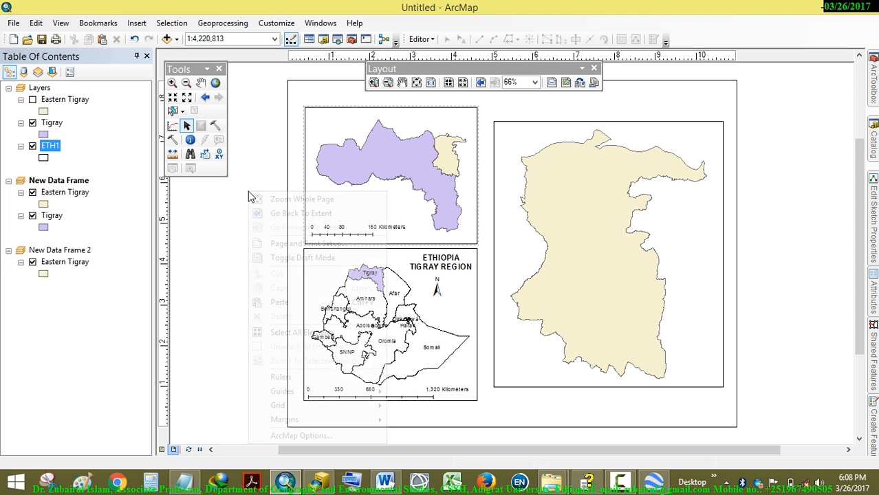
{"action": "left_click", "coordinate": [294, 298]}
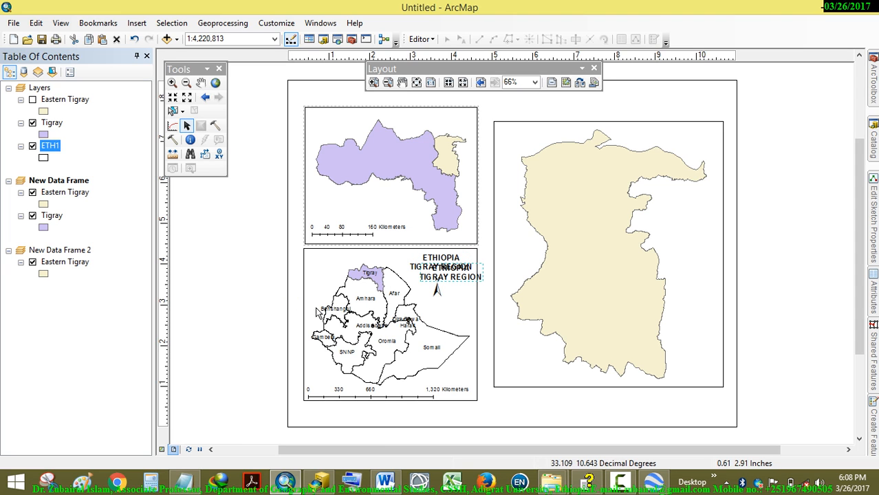
{"action": "left_click_drag", "start_coordinate": [429, 277], "coordinate": [426, 127]}
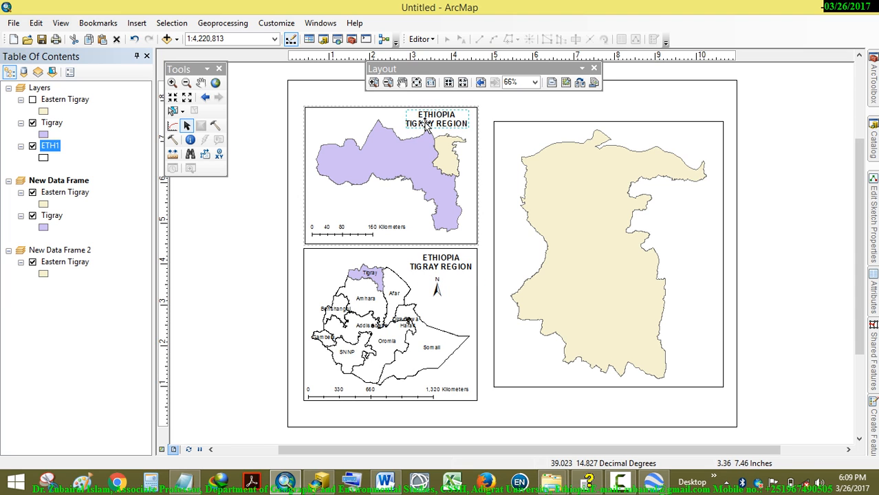
- Change the Tigray frame's duplicated title to read TIGRAY REGION with EASTERN TIGRAY ZONE on the second line
{"action": "double_click", "coordinate": [426, 128]}
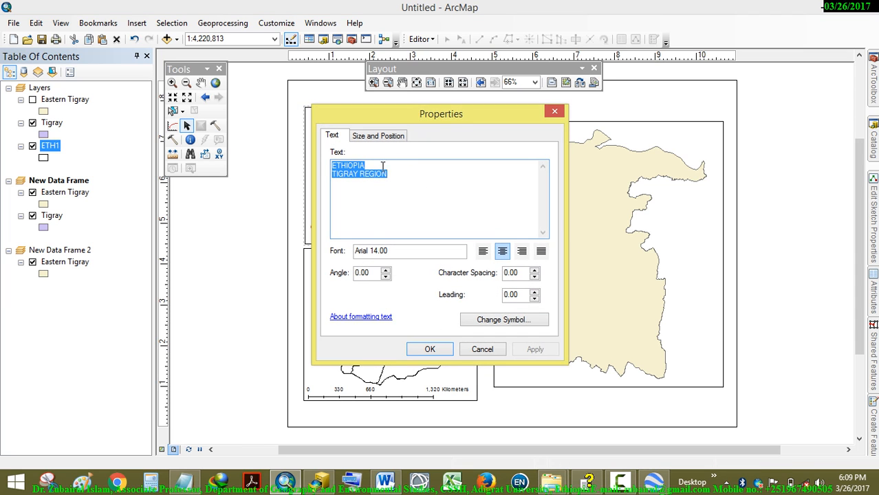
{"action": "double_click", "coordinate": [350, 175]}
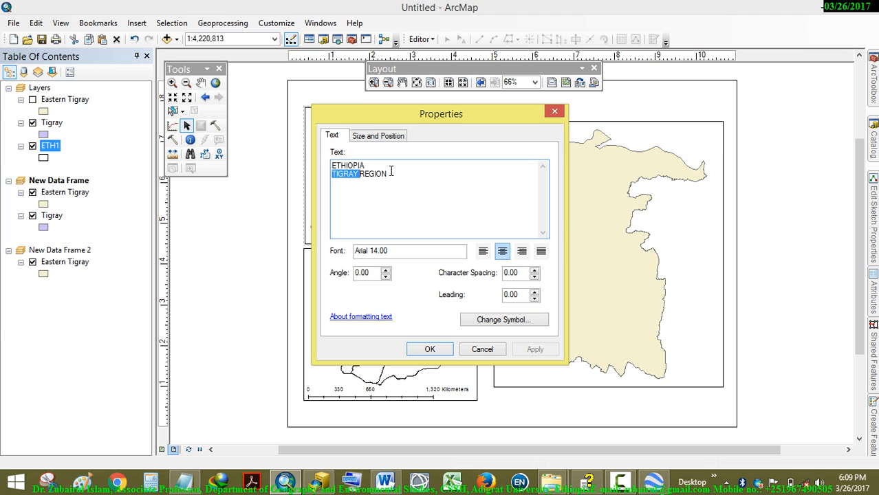
{"action": "left_click_drag", "start_coordinate": [380, 166], "coordinate": [338, 164]}
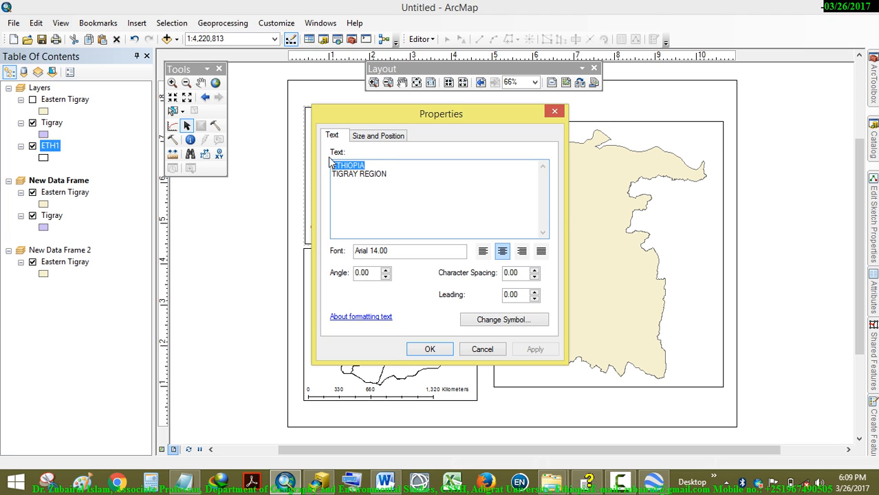
{"action": "right_click", "coordinate": [346, 167]}
{"action": "left_click", "coordinate": [371, 189]}
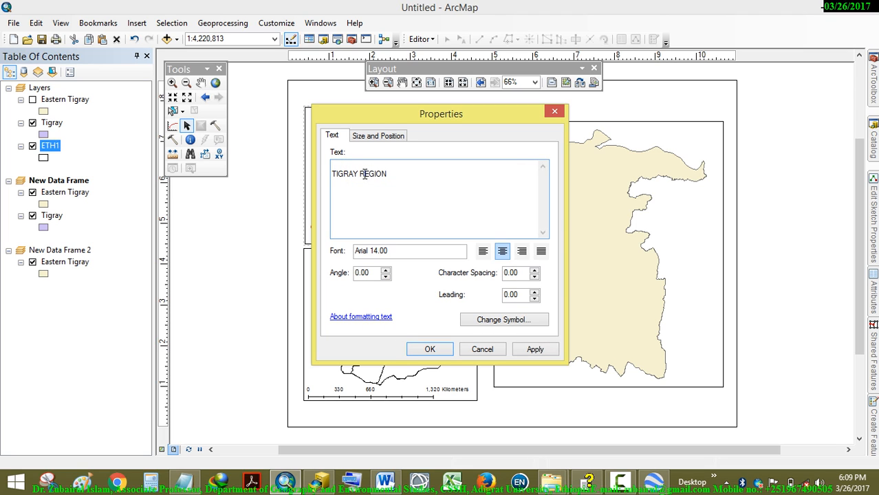
{"action": "key", "text": "Delete"}
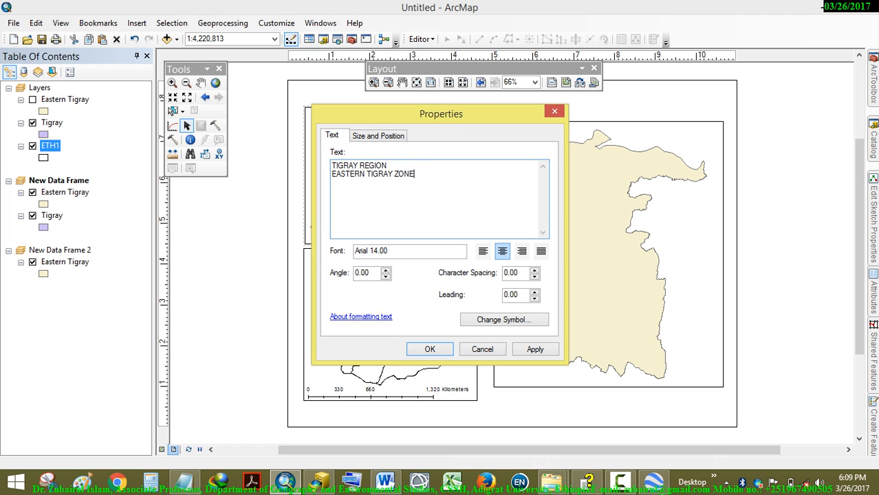
{"action": "left_click", "coordinate": [535, 350]}
{"action": "left_click_drag", "start_coordinate": [445, 116], "coordinate": [681, 122]}
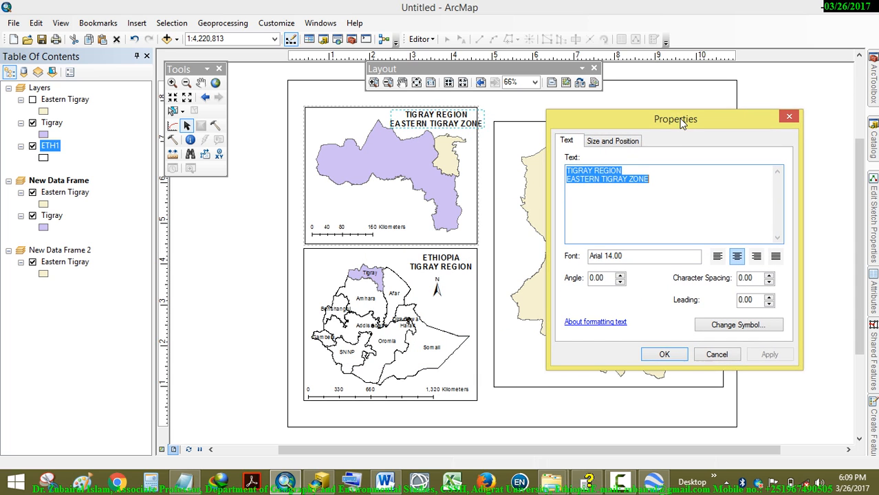
{"action": "left_click", "coordinate": [663, 354]}
- Shift the Tigray frame's title left so it fits inside the frame, and pan the Tigray map slightly down
{"action": "left_click", "coordinate": [365, 132]}
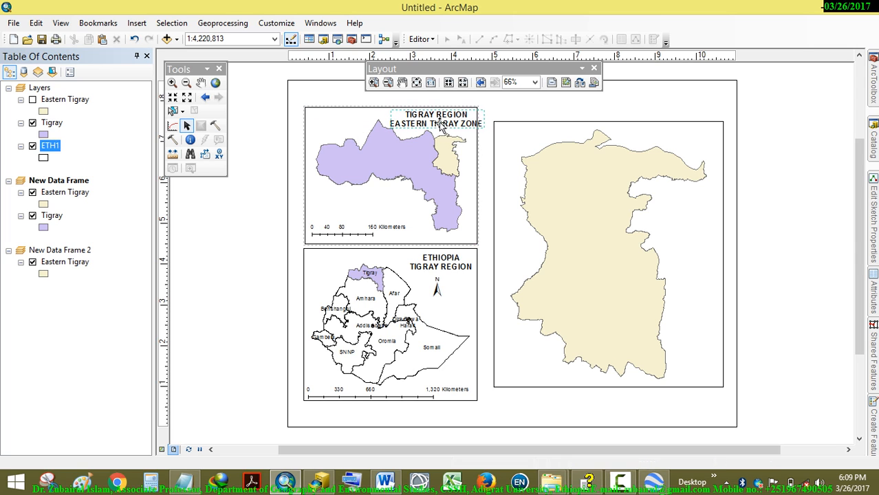
{"action": "left_click_drag", "start_coordinate": [447, 123], "coordinate": [442, 122]}
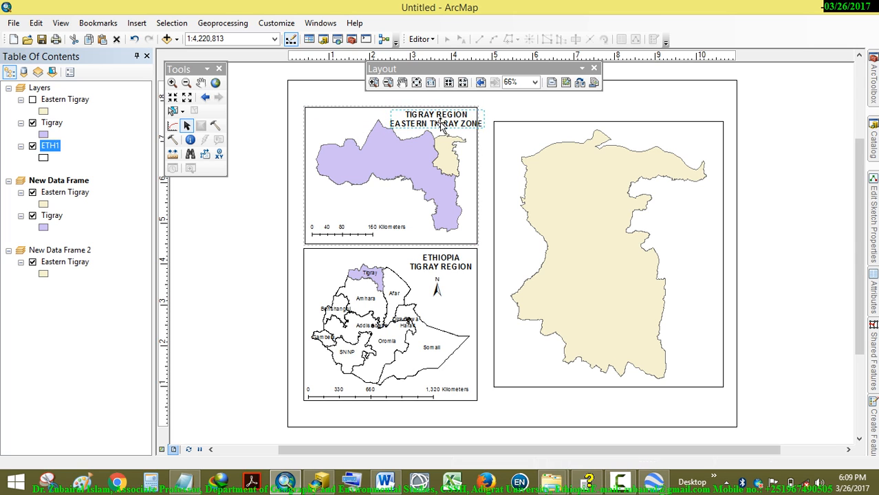
{"action": "left_click", "coordinate": [526, 108]}
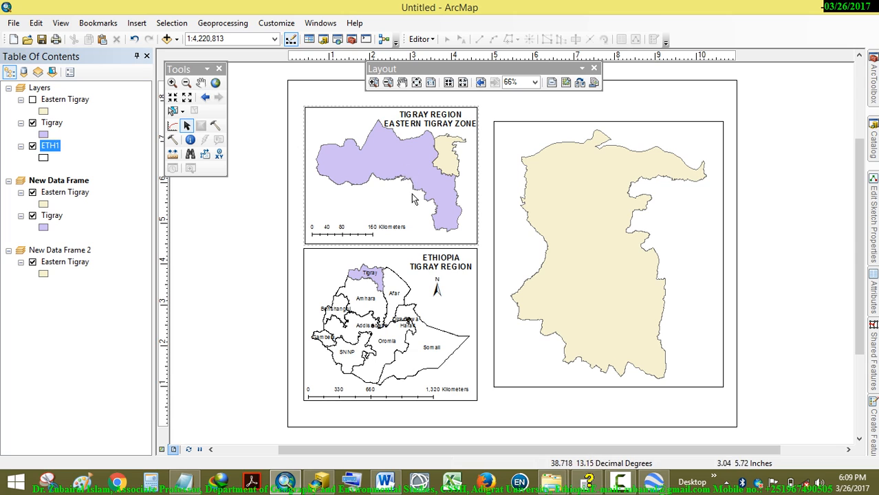
{"action": "left_click", "coordinate": [201, 82]}
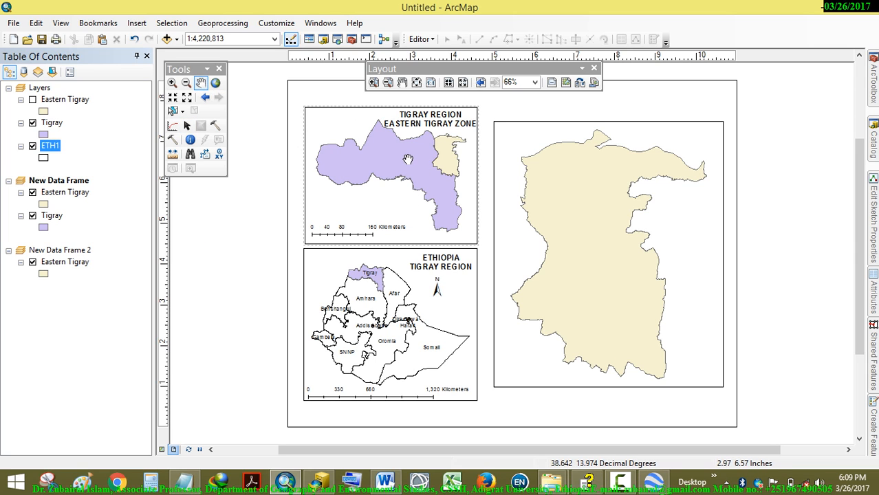
{"action": "left_click_drag", "start_coordinate": [408, 159], "coordinate": [406, 166]}
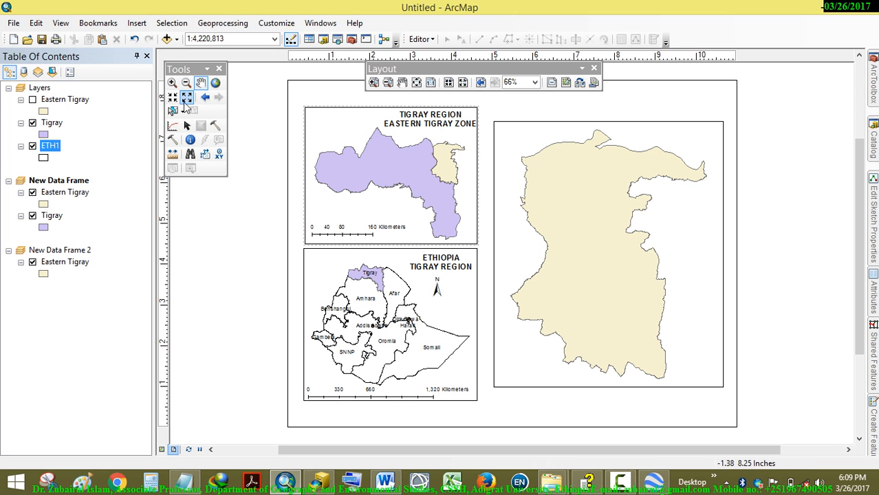
- Copy the Ethiopia frame's north arrow and place the duplicate in the Tigray frame, just above the scale bar
{"action": "left_click", "coordinate": [187, 126]}
{"action": "left_click", "coordinate": [437, 290]}
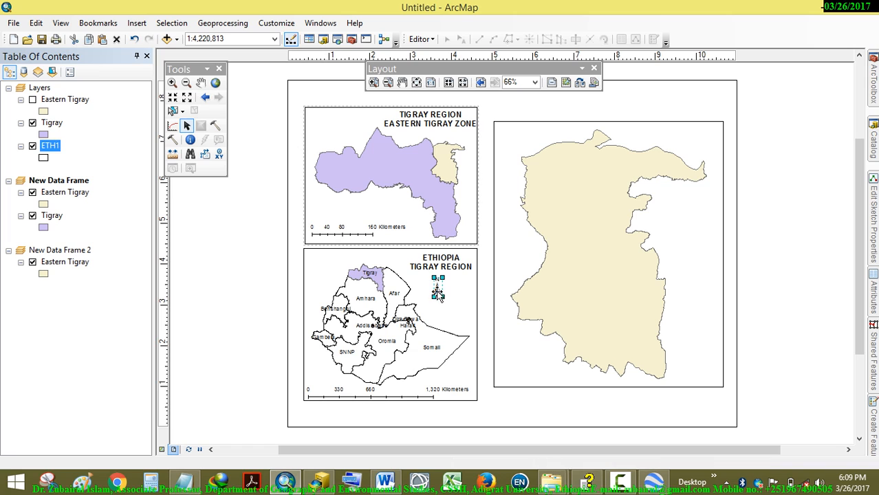
{"action": "left_click_drag", "start_coordinate": [439, 295], "coordinate": [339, 214]}
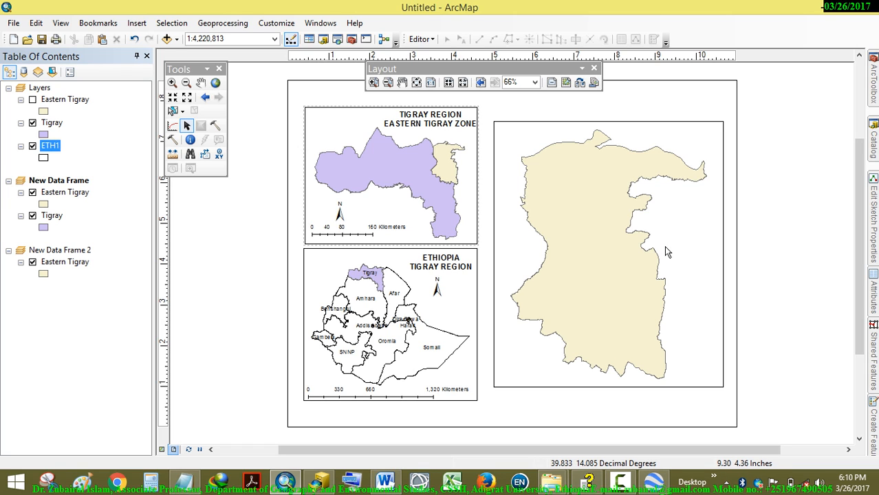
- Shrink the Eastern Tigray data frame by pulling all four edges slightly inward, leaving room around it on the page
{"action": "left_click", "coordinate": [678, 198]}
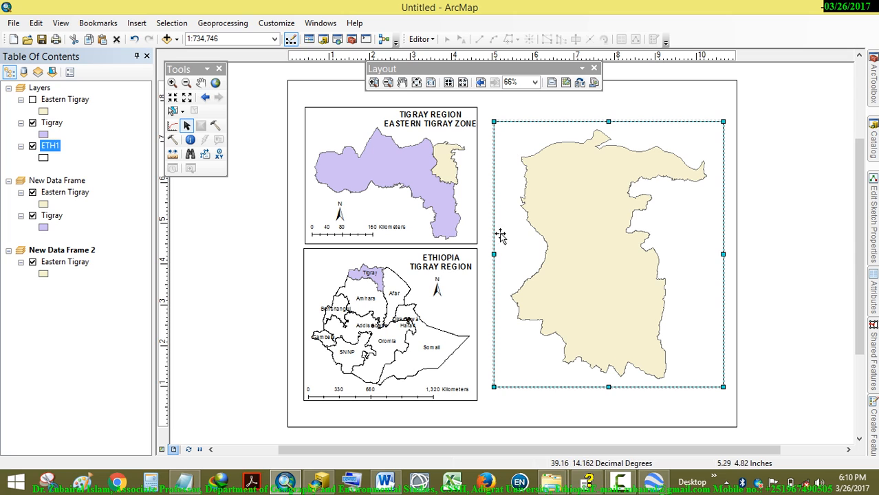
{"action": "left_click_drag", "start_coordinate": [495, 252], "coordinate": [501, 253]}
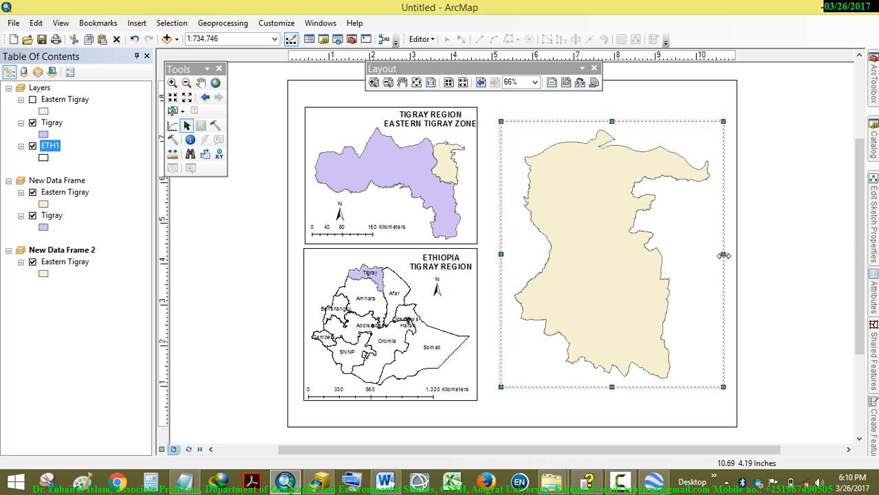
{"action": "left_click_drag", "start_coordinate": [722, 255], "coordinate": [717, 255]}
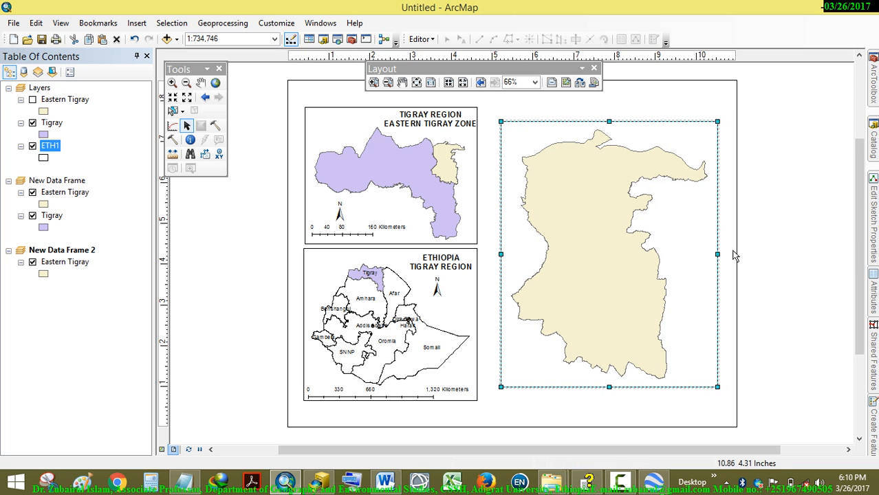
{"action": "left_click_drag", "start_coordinate": [609, 123], "coordinate": [610, 133]}
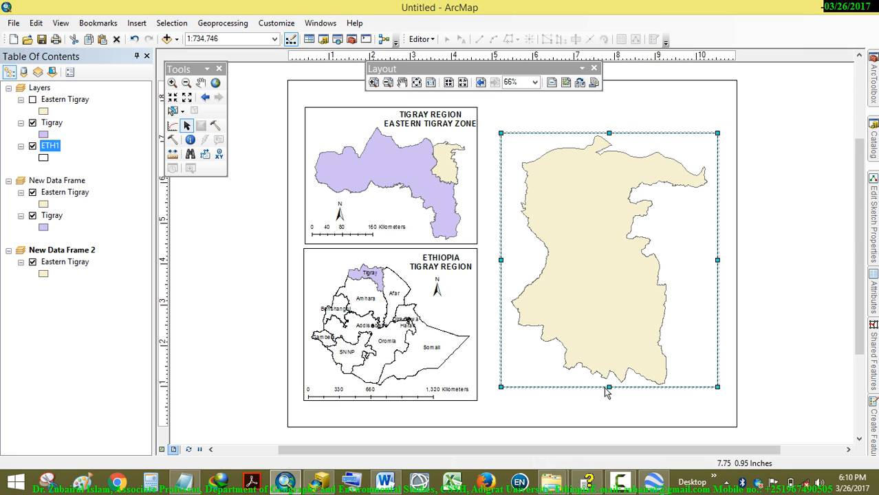
{"action": "left_click_drag", "start_coordinate": [605, 388], "coordinate": [608, 377]}
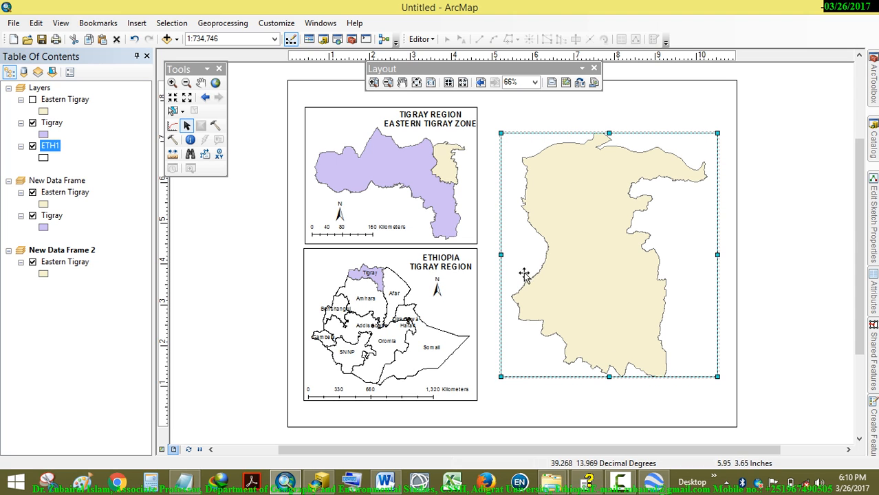
{"action": "left_click_drag", "start_coordinate": [501, 254], "coordinate": [511, 254]}
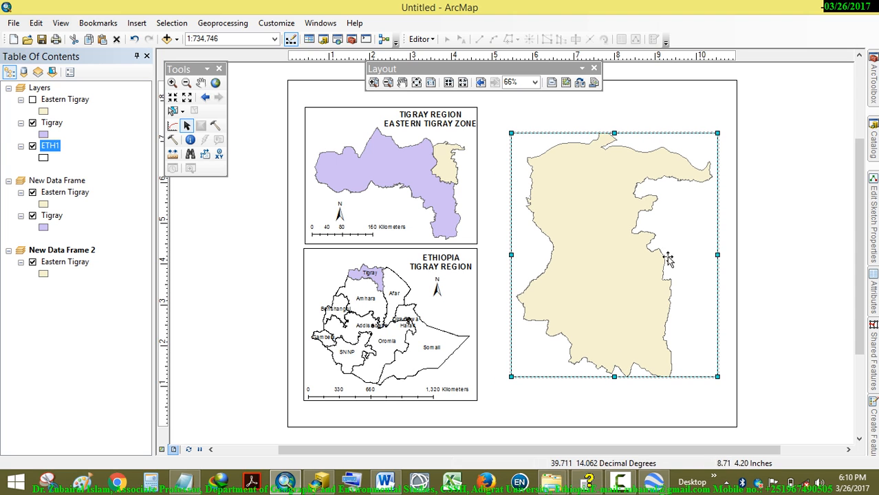
{"action": "left_click_drag", "start_coordinate": [718, 255], "coordinate": [714, 255]}
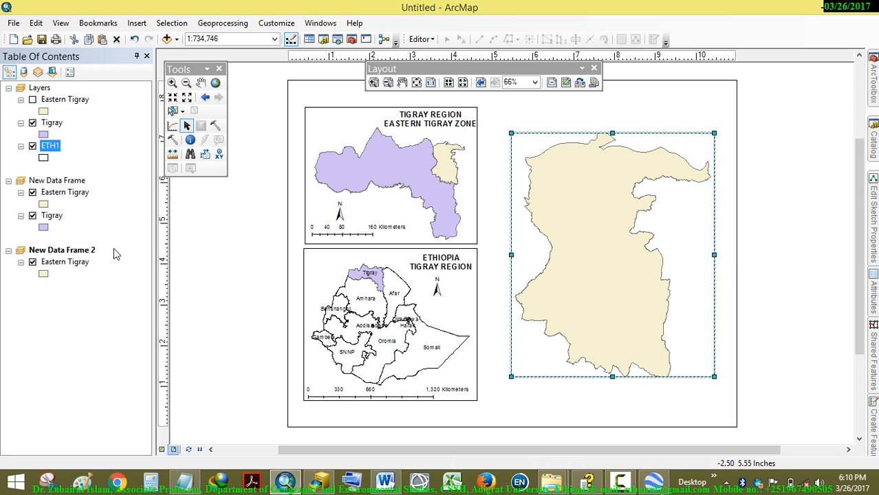
- Zoom New Data Frame 2 to the extent of its Eastern Tigray layer
{"action": "right_click", "coordinate": [77, 269]}
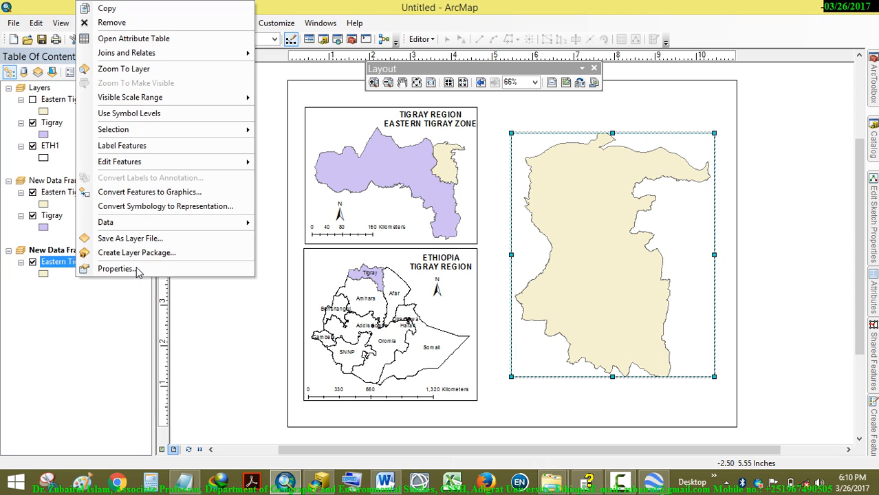
{"action": "left_click", "coordinate": [196, 69]}
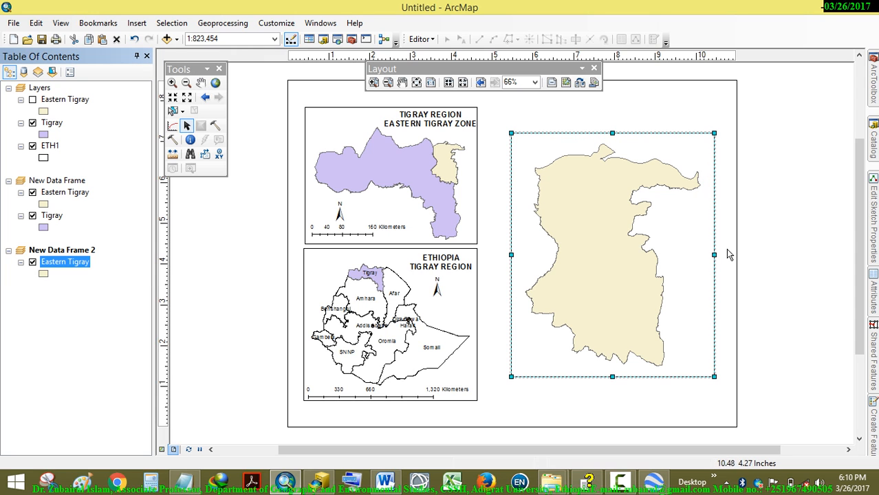
{"action": "left_click", "coordinate": [753, 239]}
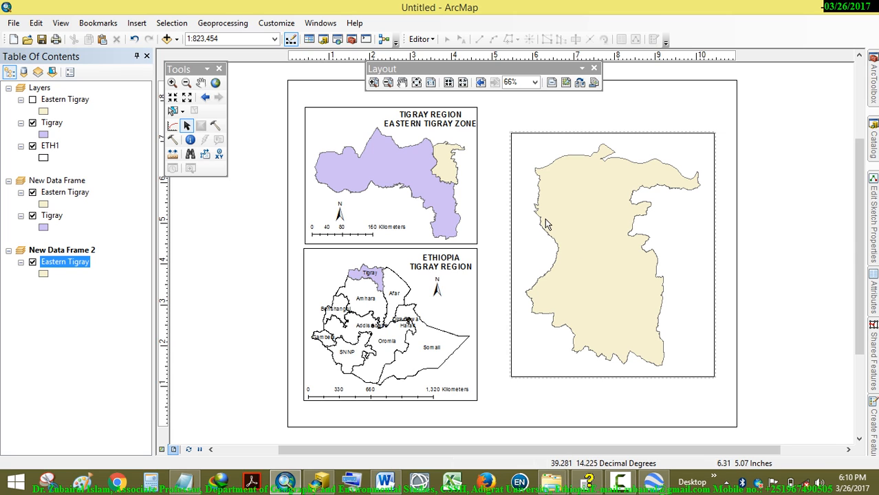
- Turn on labels for the Tigray layer in New Data Frame, using NAME_1 as the label field
{"action": "left_click", "coordinate": [387, 177]}
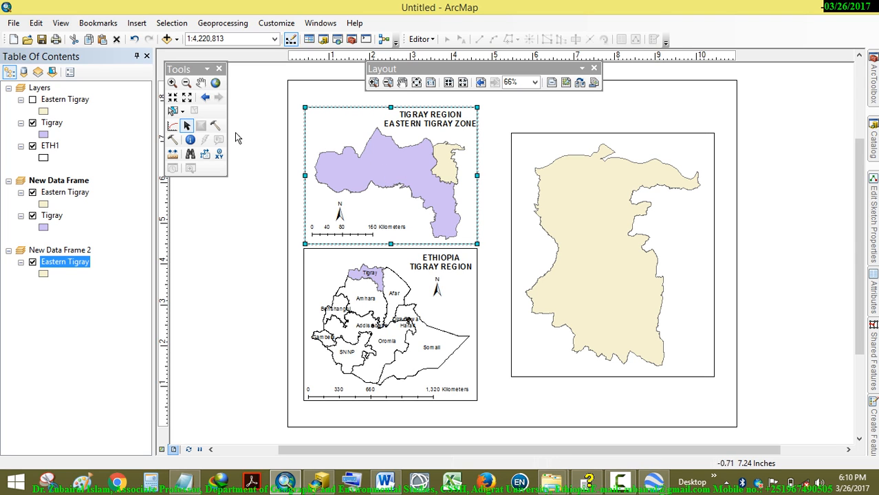
{"action": "right_click", "coordinate": [55, 219]}
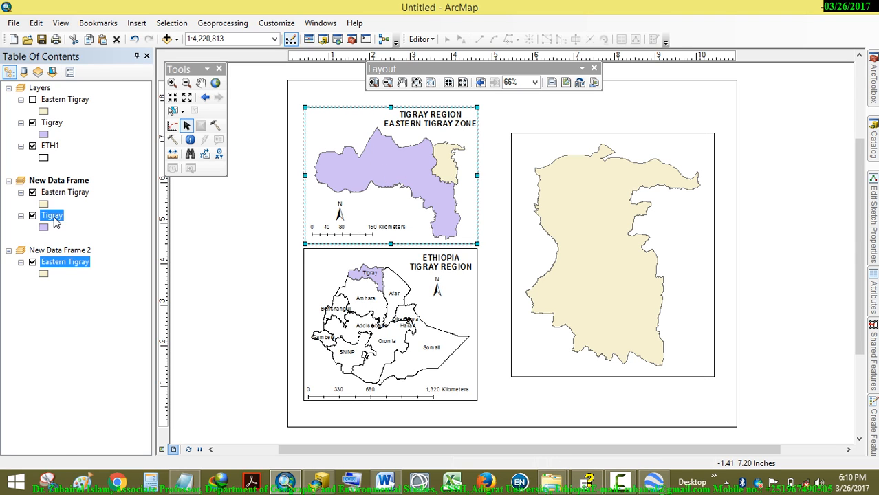
{"action": "left_click", "coordinate": [117, 457]}
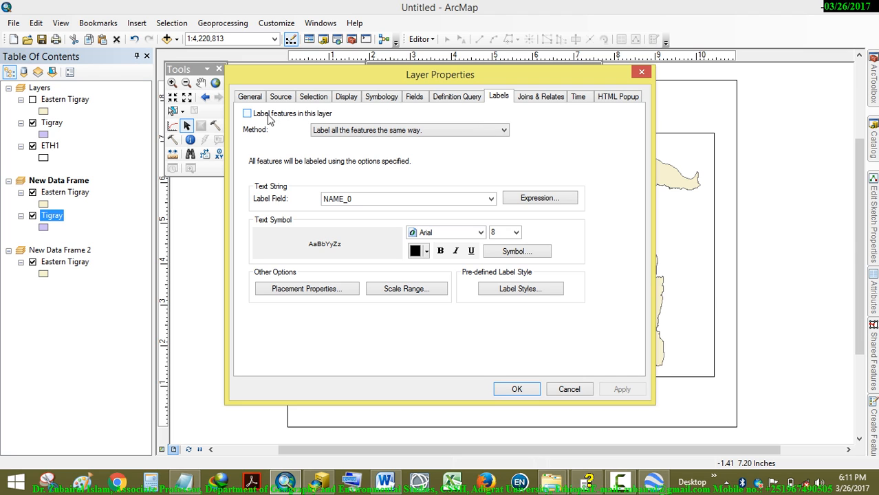
{"action": "left_click", "coordinate": [247, 116]}
{"action": "left_click", "coordinate": [418, 199]}
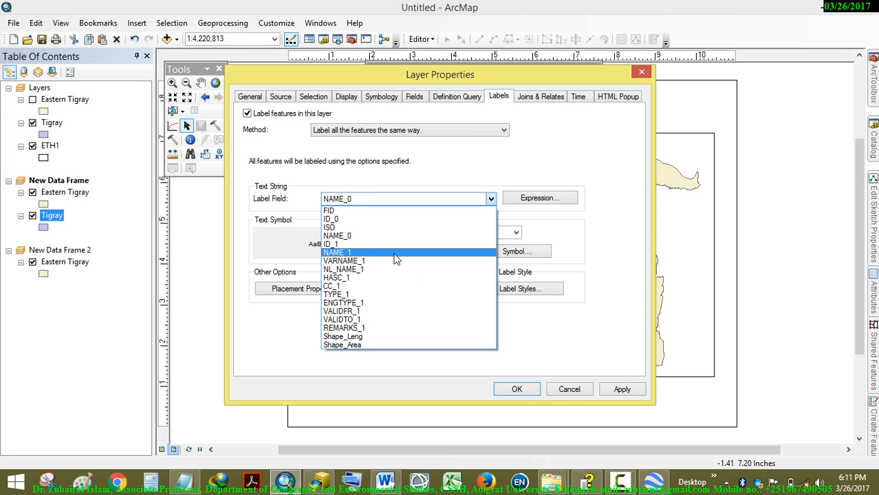
{"action": "left_click", "coordinate": [397, 254]}
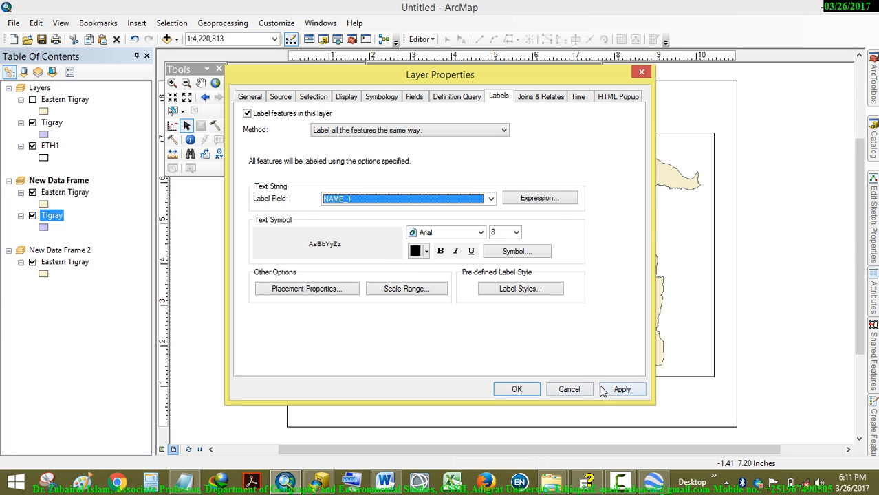
{"action": "left_click", "coordinate": [616, 389]}
{"action": "left_click", "coordinate": [533, 389]}
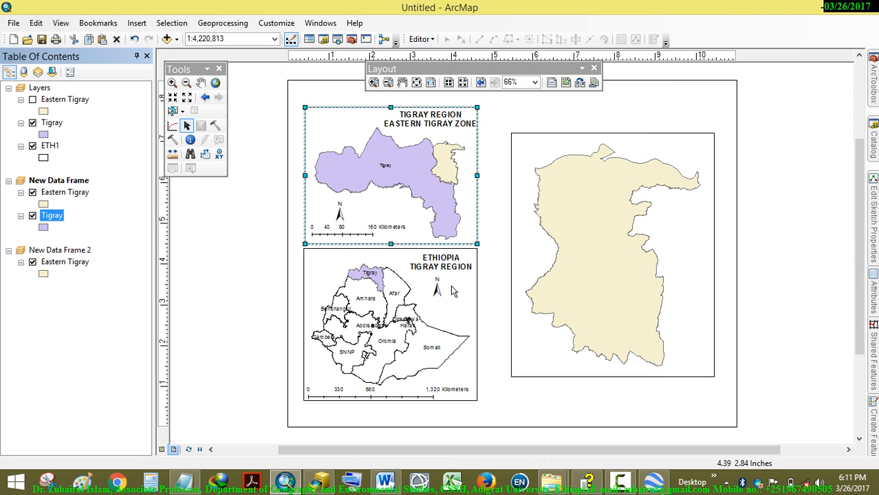
- Turn on labels for New Data Frame's Eastern Tigray layer, using the NAME_2 field and font size 10
{"action": "left_click", "coordinate": [64, 192]}
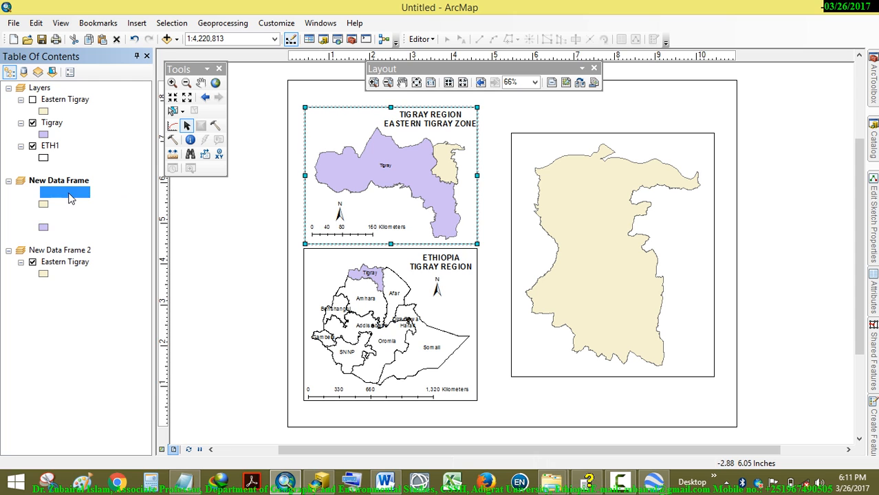
{"action": "right_click", "coordinate": [67, 192]}
{"action": "left_click", "coordinate": [110, 457]}
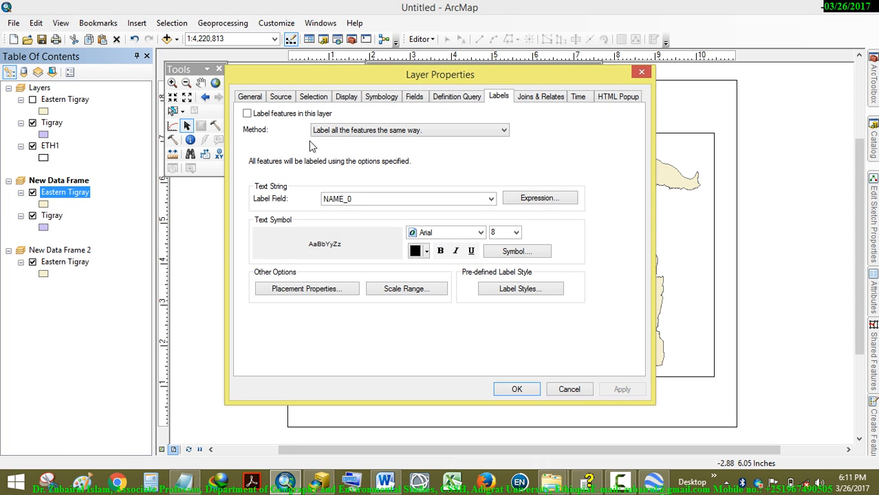
{"action": "left_click", "coordinate": [286, 114]}
{"action": "left_click", "coordinate": [349, 200]}
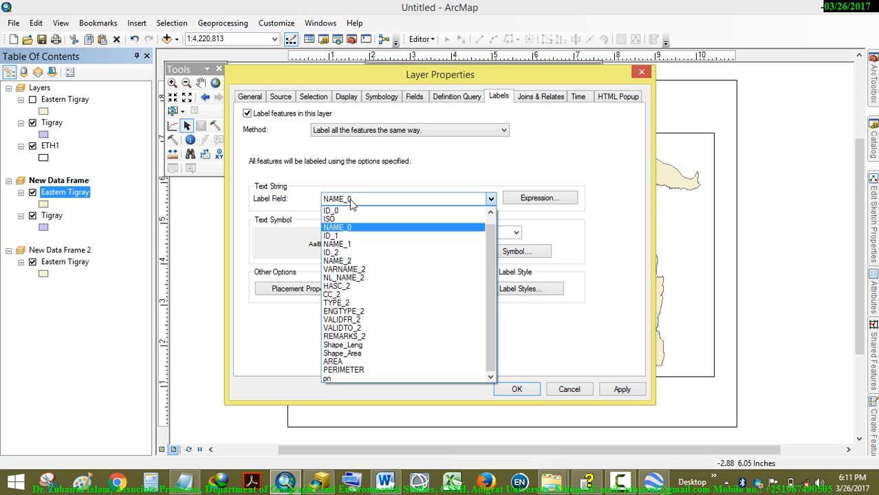
{"action": "left_click", "coordinate": [368, 261]}
{"action": "left_click", "coordinate": [516, 232]}
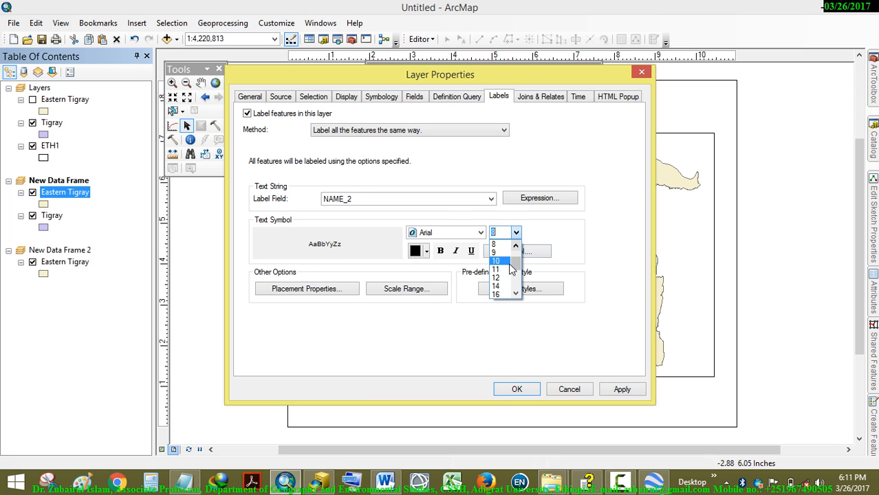
{"action": "left_click", "coordinate": [502, 262]}
{"action": "left_click", "coordinate": [624, 390]}
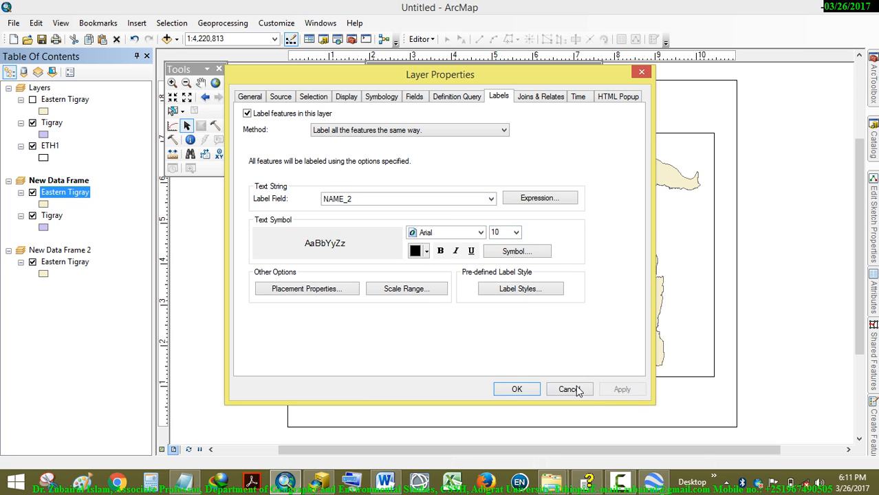
{"action": "left_click", "coordinate": [517, 389]}
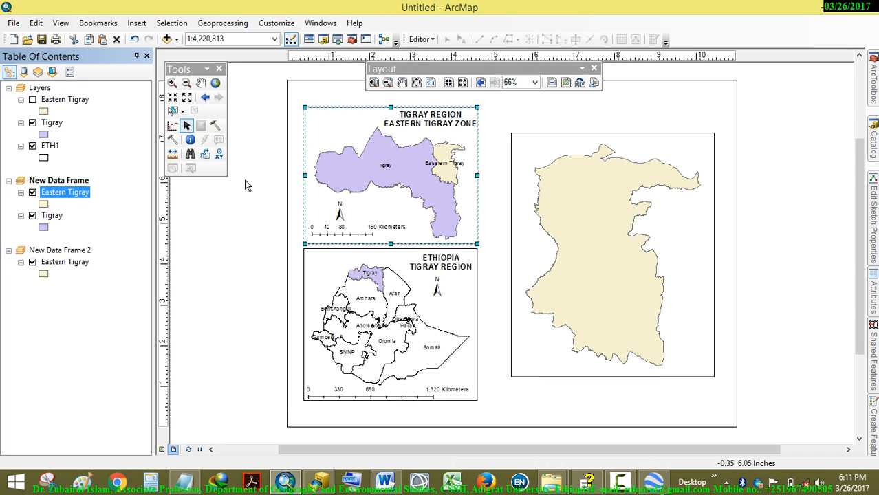
- Set the symbol of the Tigray layer in New Data Frame to the Hollow style
{"action": "left_click", "coordinate": [191, 332]}
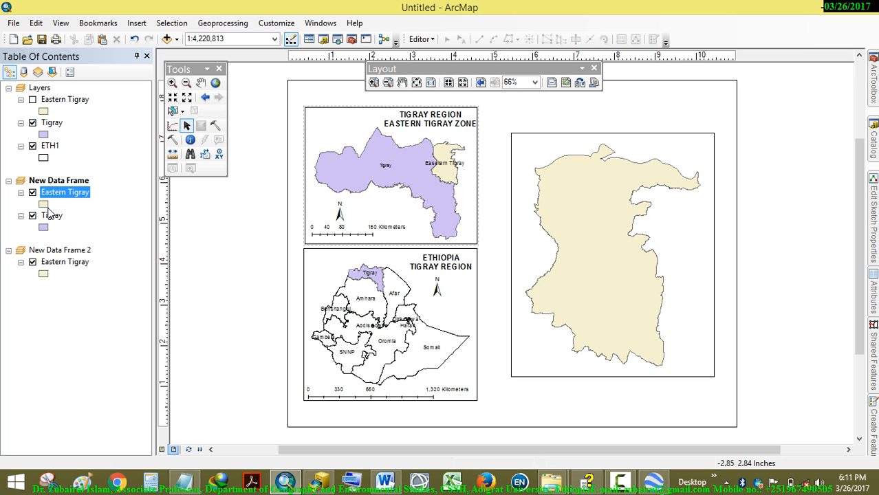
{"action": "left_click", "coordinate": [43, 229]}
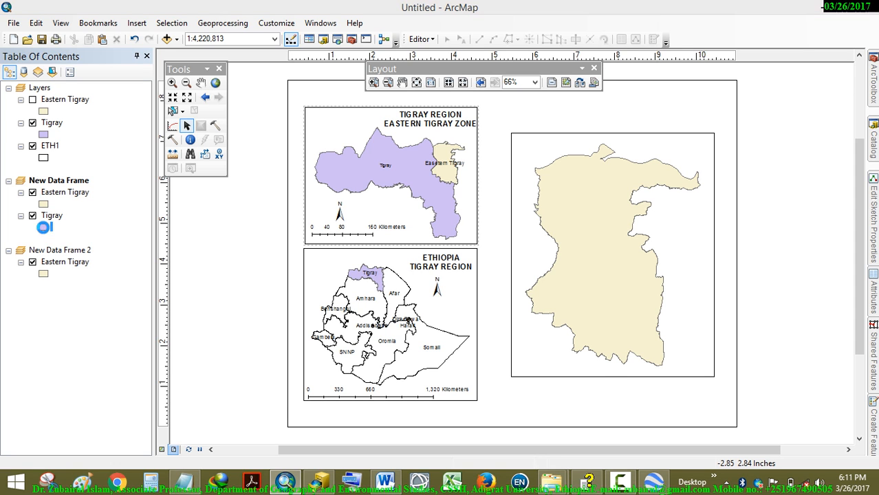
{"action": "left_click", "coordinate": [320, 235]}
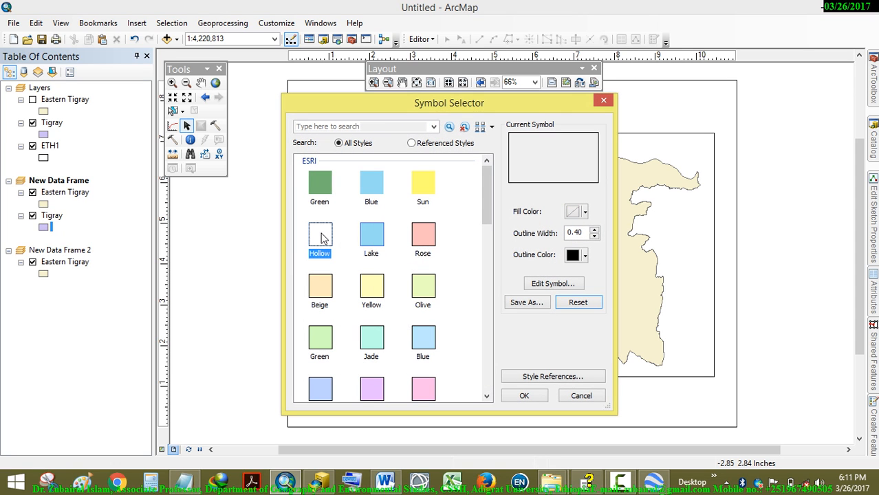
{"action": "left_click", "coordinate": [522, 396]}
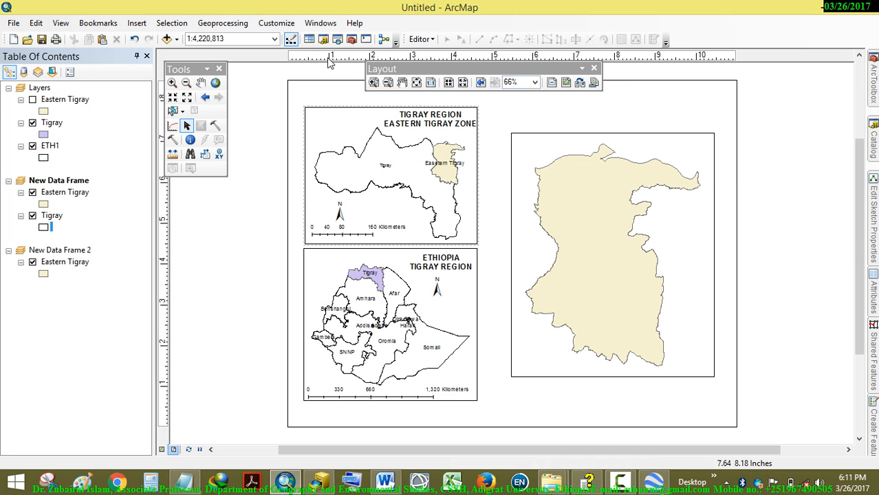
- Open the Go To XY tool and move its window over the upper part of the layout page
{"action": "left_click", "coordinate": [220, 156]}
{"action": "left_click_drag", "start_coordinate": [257, 76], "coordinate": [403, 77]}
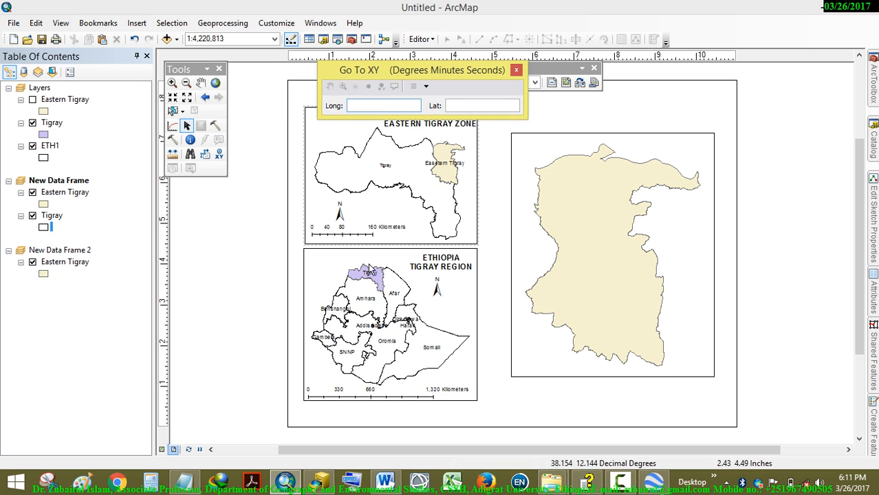
{"action": "left_click", "coordinate": [321, 483]}
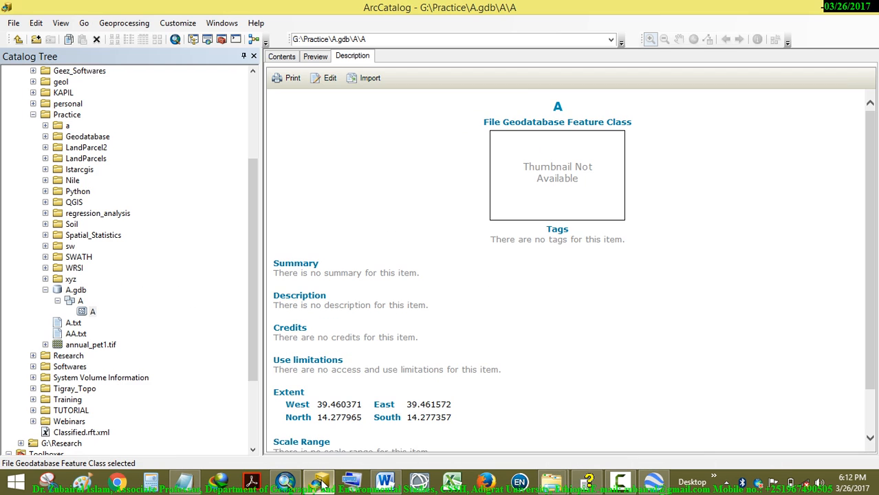
{"action": "left_click", "coordinate": [321, 483]}
- Copy the west value 39.460371 from the Notepad coordinates into the Go To XY longitude
{"action": "left_click", "coordinate": [185, 483]}
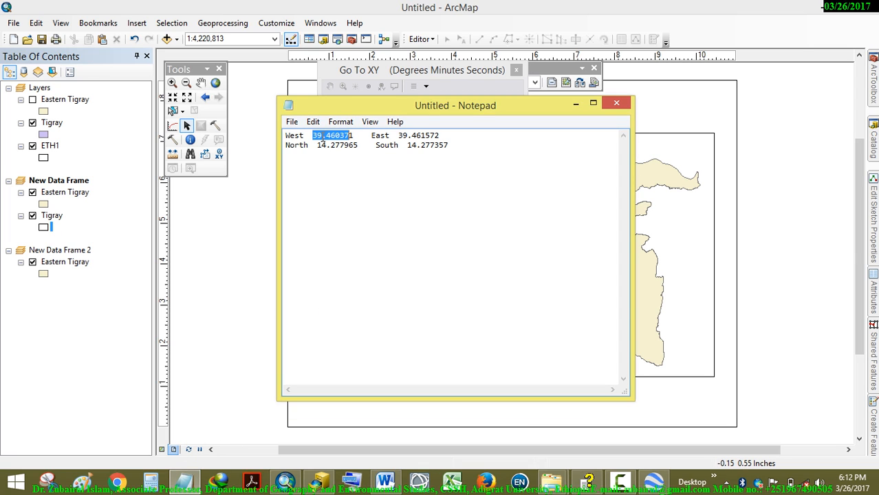
{"action": "left_click_drag", "start_coordinate": [354, 136], "coordinate": [311, 137]}
{"action": "right_click", "coordinate": [336, 135]}
{"action": "left_click", "coordinate": [364, 176]}
{"action": "left_click_drag", "start_coordinate": [423, 104], "coordinate": [366, 225]}
{"action": "left_click", "coordinate": [373, 105]}
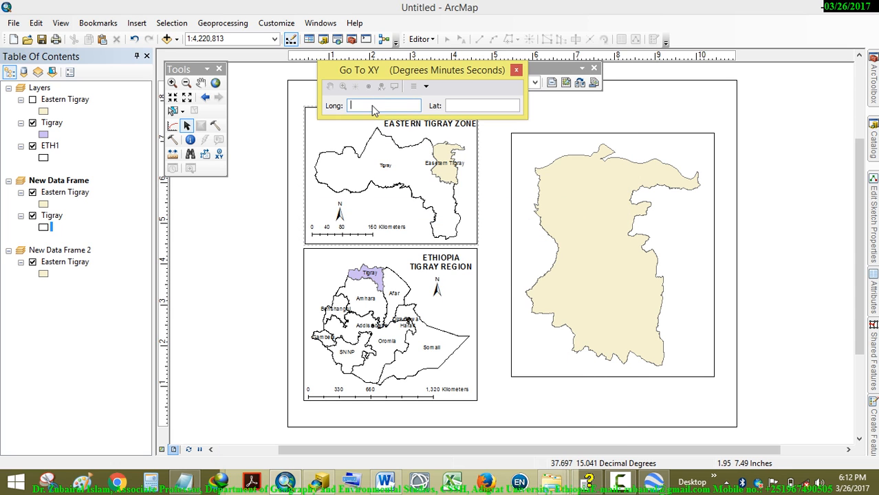
{"action": "right_click", "coordinate": [372, 105]}
{"action": "left_click", "coordinate": [389, 160]}
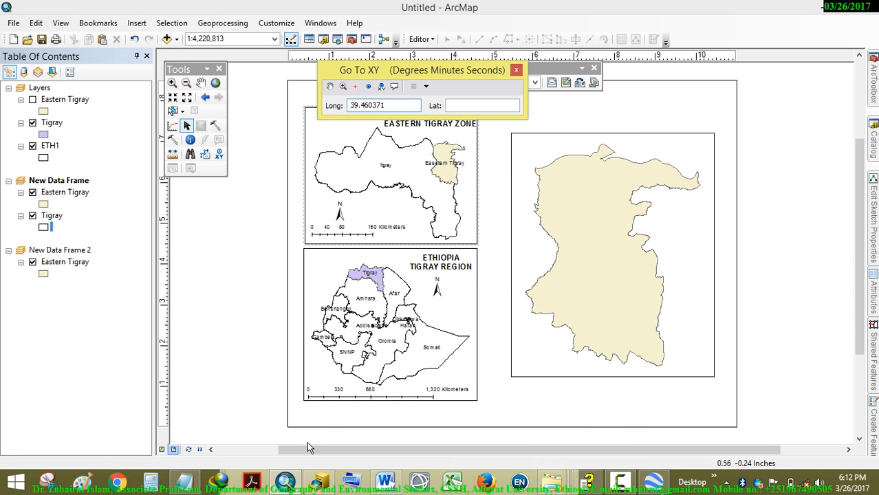
- Copy the north value 14.277965 from the Notepad coordinates into the Go To XY latitude
{"action": "left_click", "coordinate": [184, 481]}
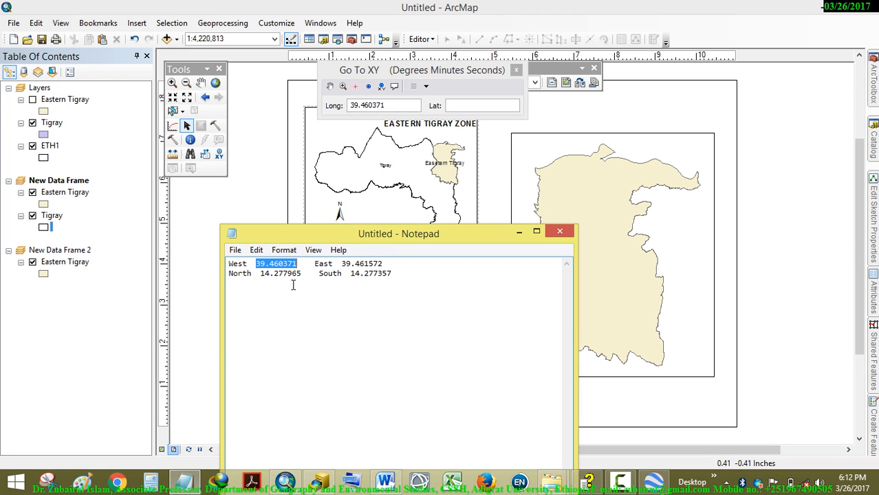
{"action": "left_click_drag", "start_coordinate": [301, 274], "coordinate": [267, 273]}
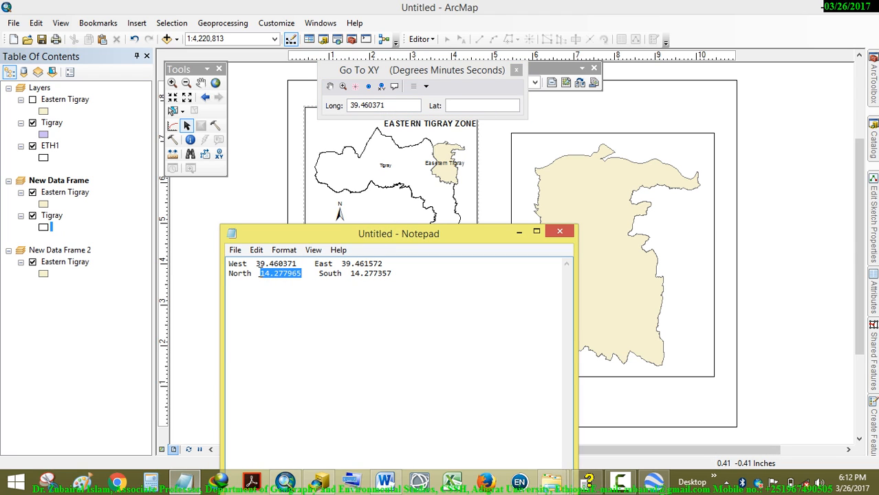
{"action": "right_click", "coordinate": [266, 271]}
{"action": "left_click", "coordinate": [298, 312]}
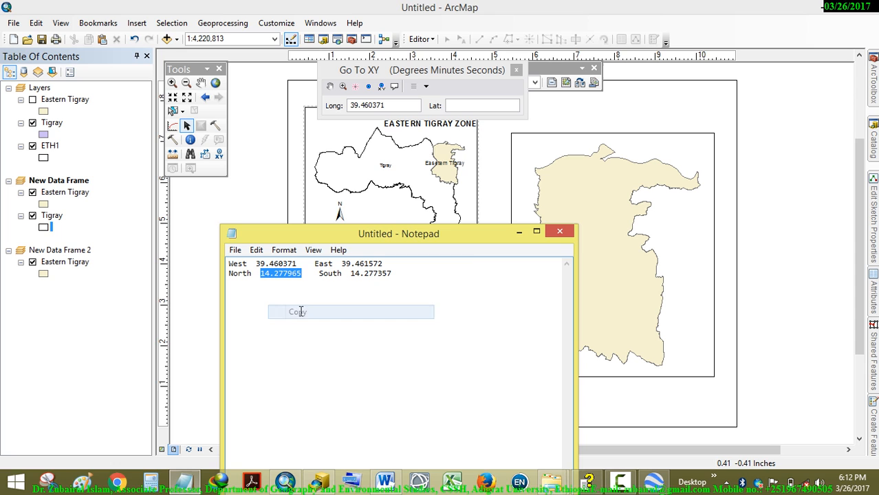
{"action": "left_click", "coordinate": [517, 231]}
{"action": "left_click", "coordinate": [487, 106]}
{"action": "right_click", "coordinate": [487, 108]}
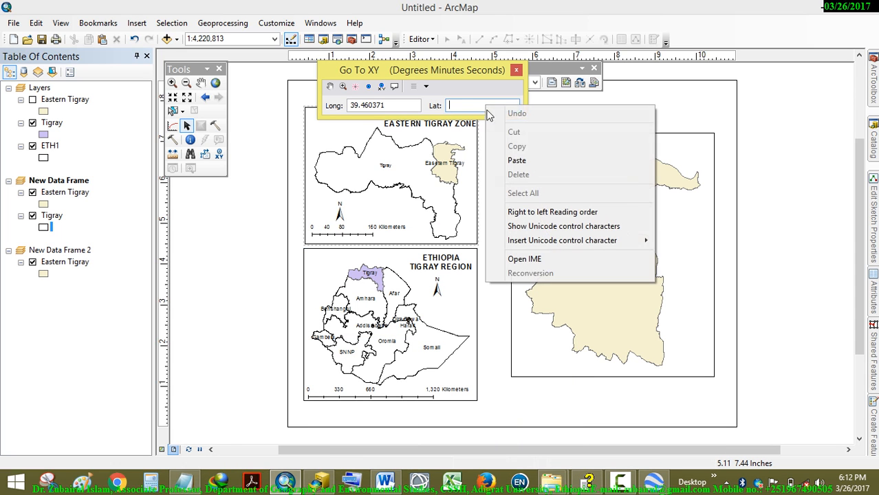
{"action": "left_click", "coordinate": [518, 161]}
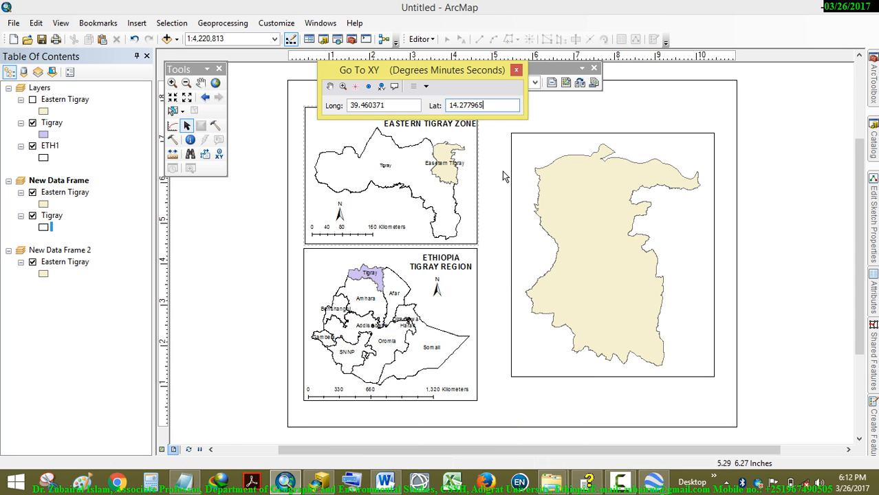
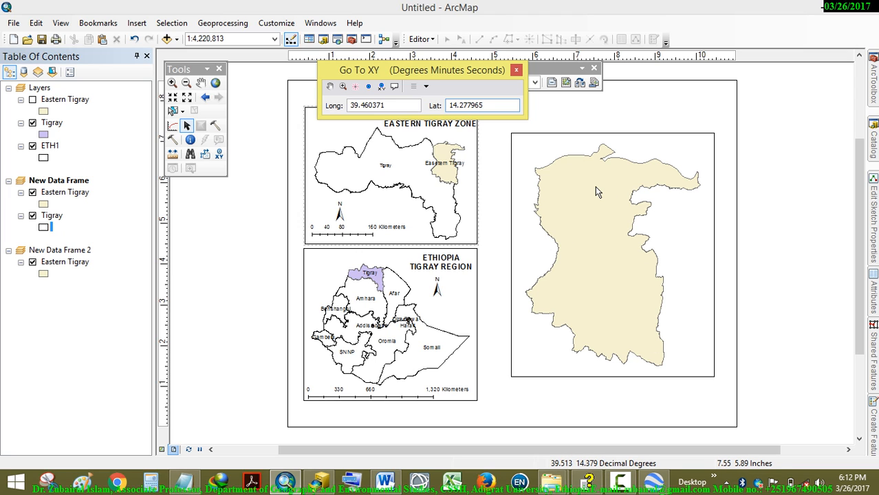
- Activate the large Eastern Tigray data frame and paste the north value 14.277965 from Notepad as the Go To XY latitude
{"action": "left_click", "coordinate": [530, 153]}
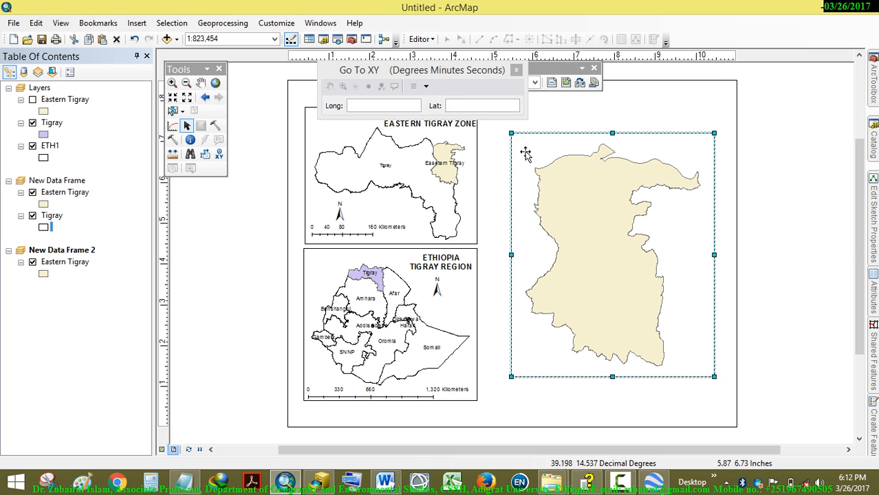
{"action": "left_click", "coordinate": [185, 482]}
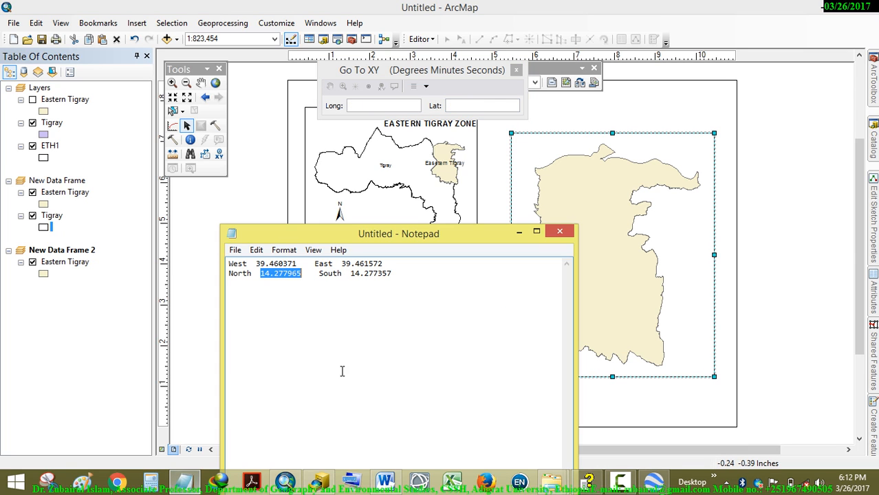
{"action": "right_click", "coordinate": [273, 275]}
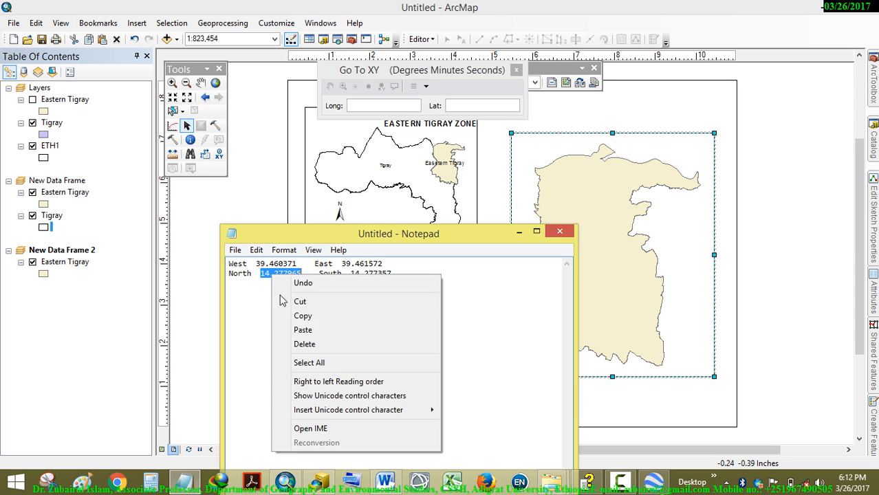
{"action": "left_click", "coordinate": [296, 316]}
{"action": "right_click", "coordinate": [477, 104]}
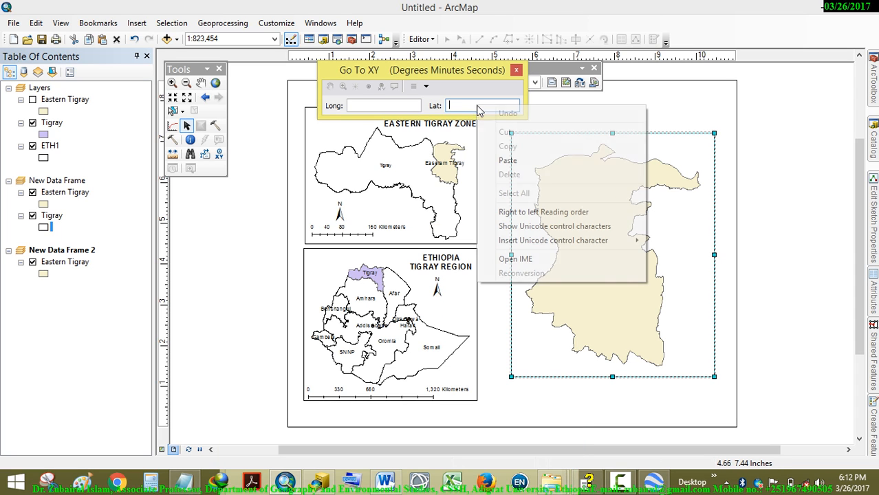
{"action": "left_click", "coordinate": [509, 138]}
- Paste the west value 39.460371 from Notepad as the Go To XY longitude and remove the trailing spaces
{"action": "left_click", "coordinate": [199, 478]}
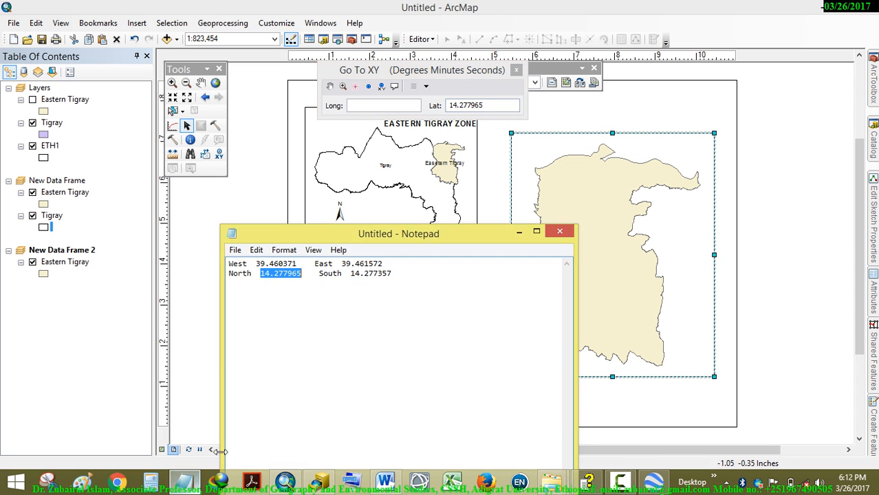
{"action": "double_click", "coordinate": [282, 263]}
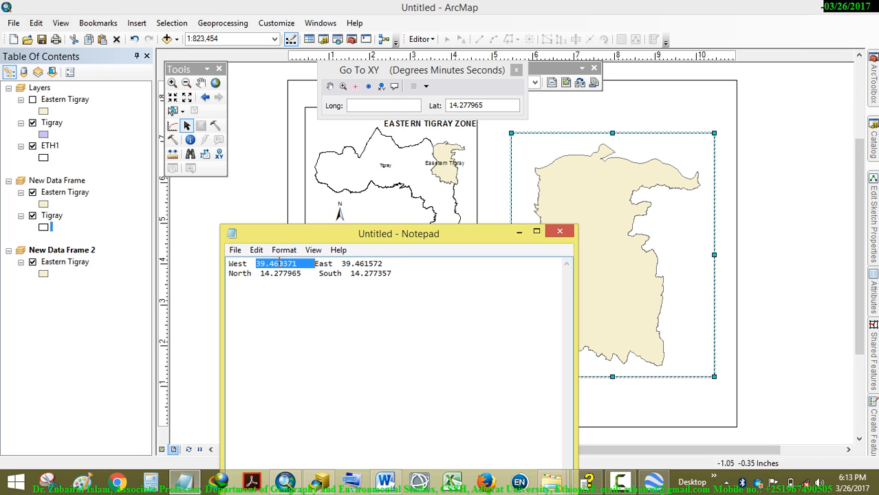
{"action": "right_click", "coordinate": [280, 263]}
{"action": "left_click", "coordinate": [310, 302]}
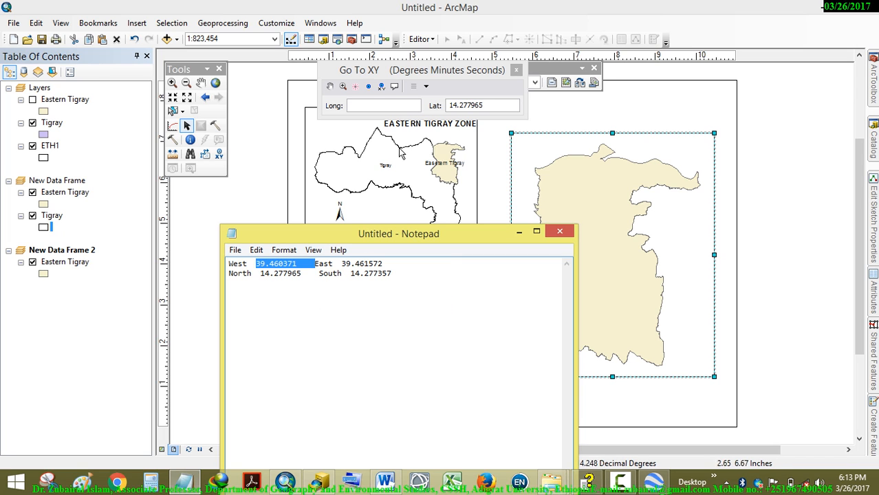
{"action": "right_click", "coordinate": [375, 105]}
{"action": "left_click", "coordinate": [388, 159]}
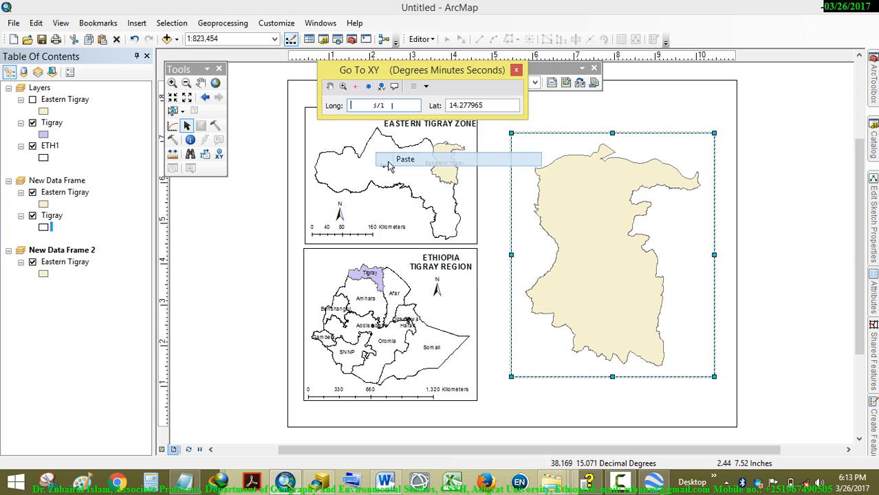
{"action": "right_click", "coordinate": [389, 109]}
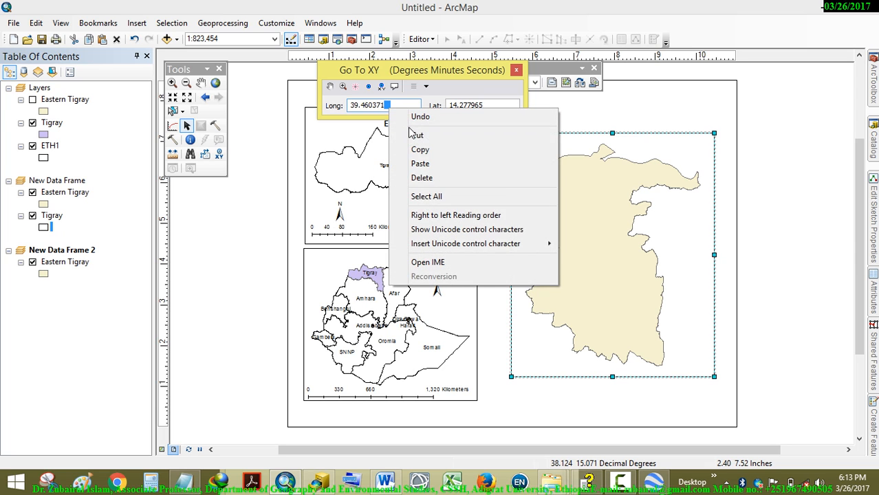
{"action": "left_click", "coordinate": [409, 135]}
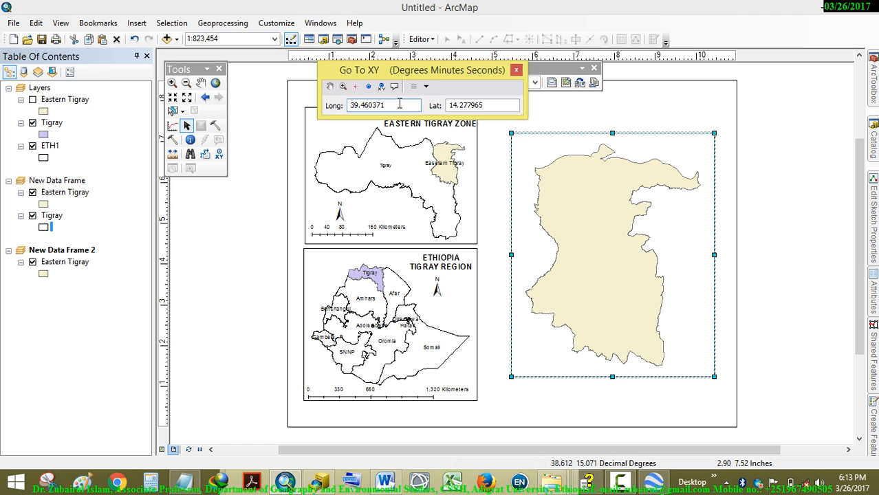
{"action": "left_click", "coordinate": [356, 91]}
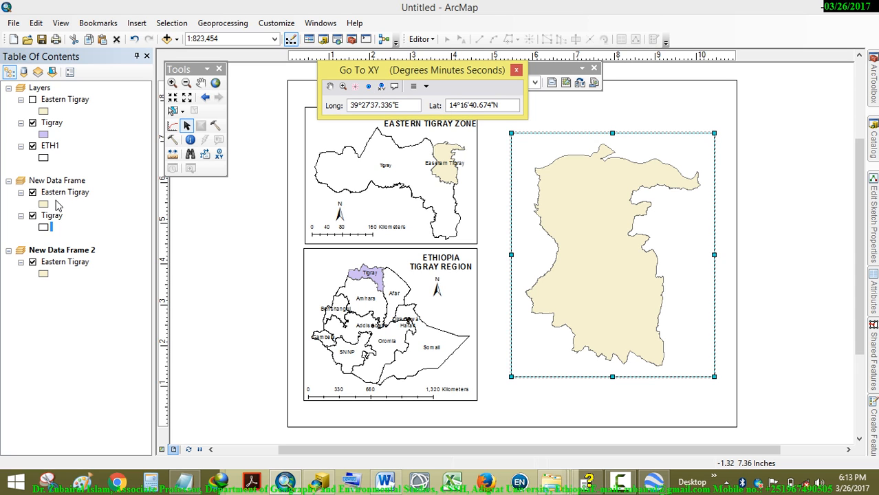
- Apply the Hollow symbol to the Eastern Tigray layer in New Data Frame 2
{"action": "left_click", "coordinate": [45, 274]}
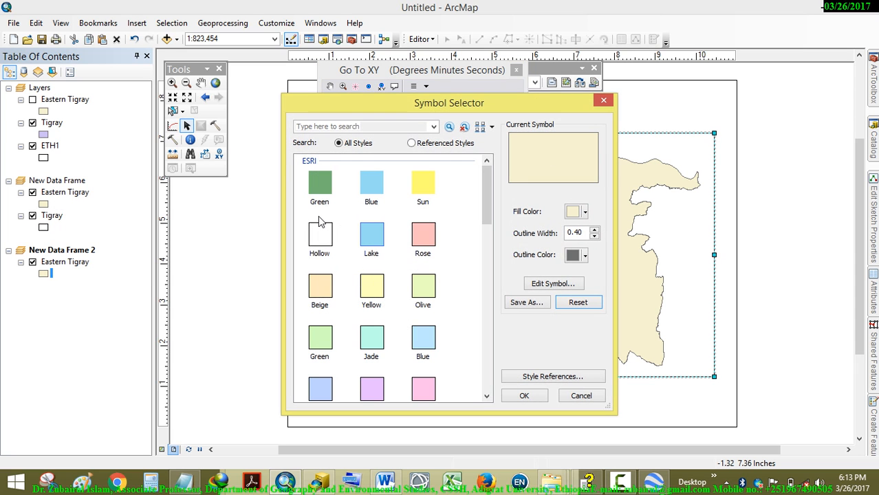
{"action": "left_click", "coordinate": [322, 230]}
{"action": "left_click", "coordinate": [516, 397]}
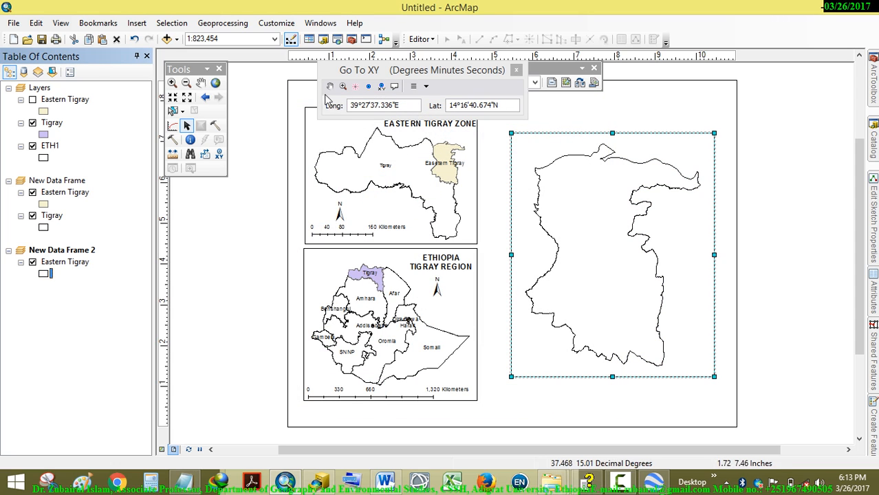
- In data view, add a point and a coordinate callout at 39°27'37.336"E, 14°16'40.674"N, keeping the Go To XY window clear of the map
{"action": "left_click", "coordinate": [383, 88]}
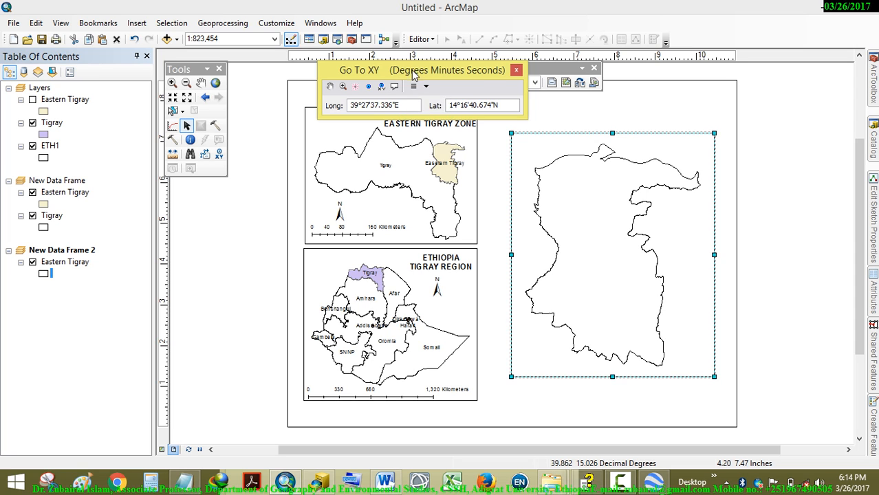
{"action": "left_click_drag", "start_coordinate": [414, 71], "coordinate": [330, 200]}
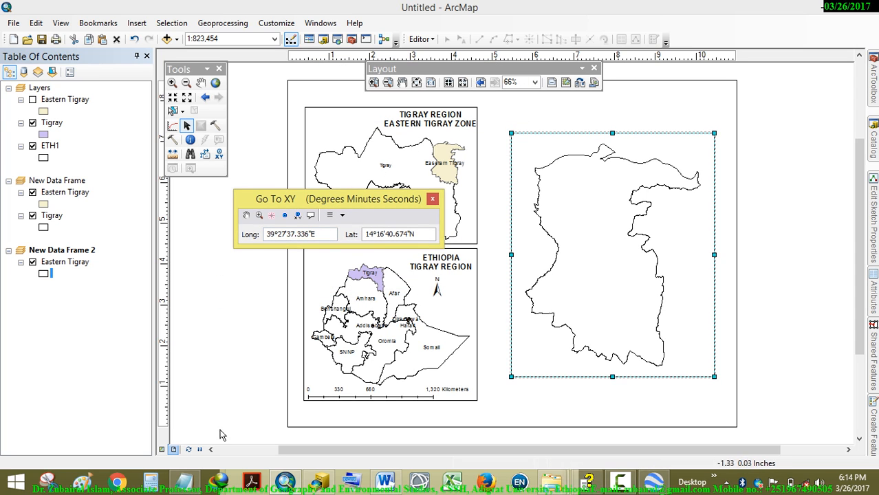
{"action": "left_click", "coordinate": [162, 450]}
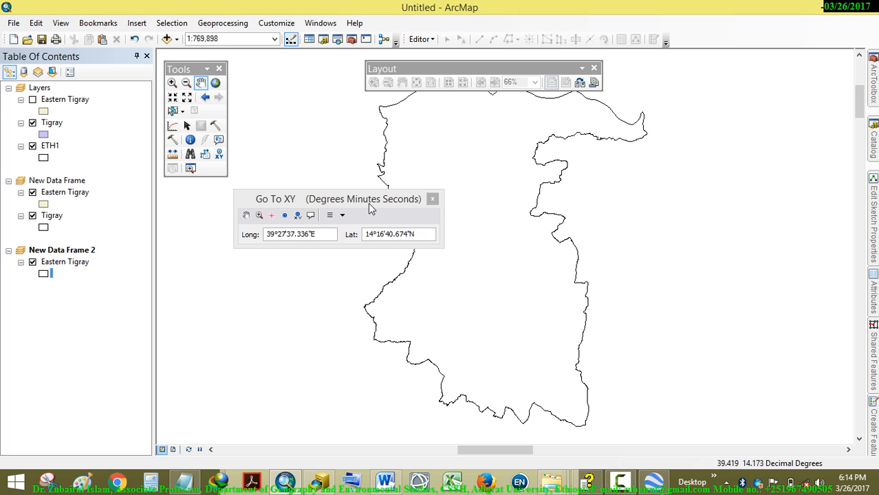
{"action": "left_click_drag", "start_coordinate": [368, 201], "coordinate": [326, 176]}
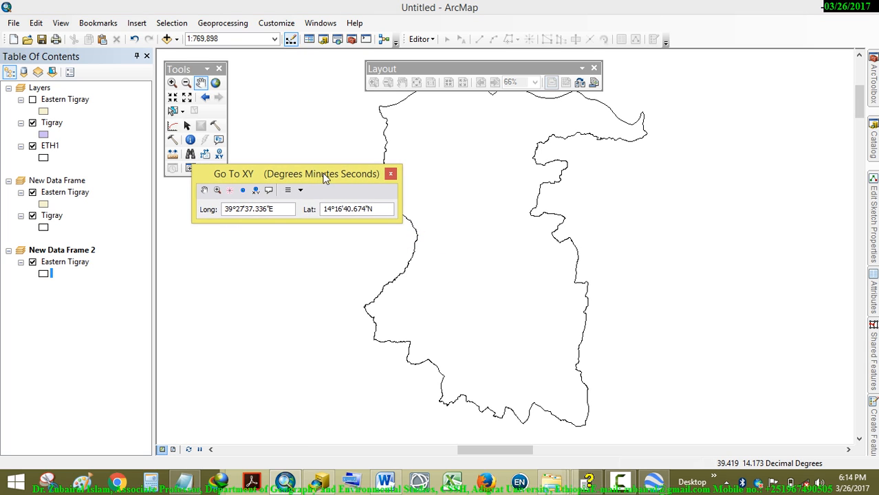
{"action": "left_click", "coordinate": [243, 191]}
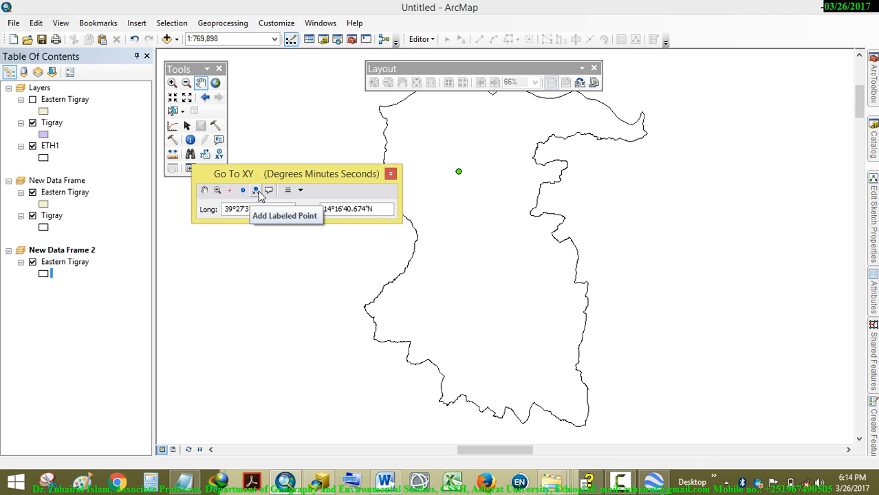
{"action": "left_click", "coordinate": [268, 192]}
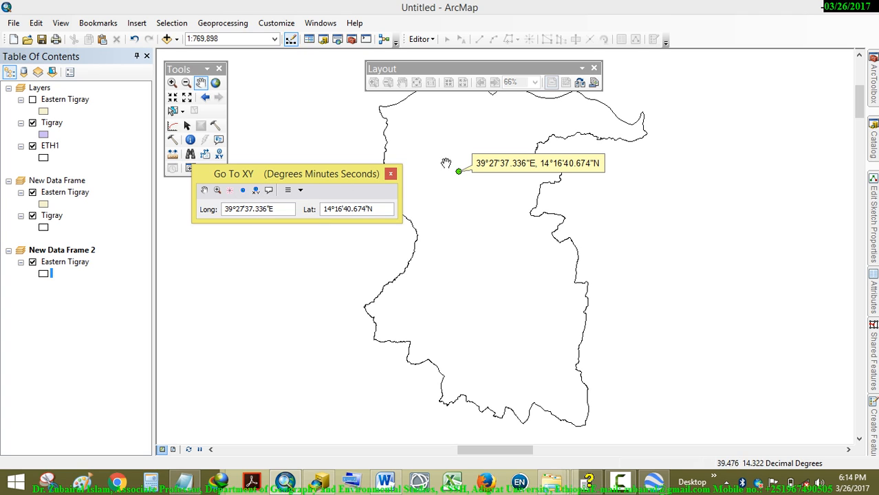
{"action": "left_click_drag", "start_coordinate": [375, 176], "coordinate": [338, 66]}
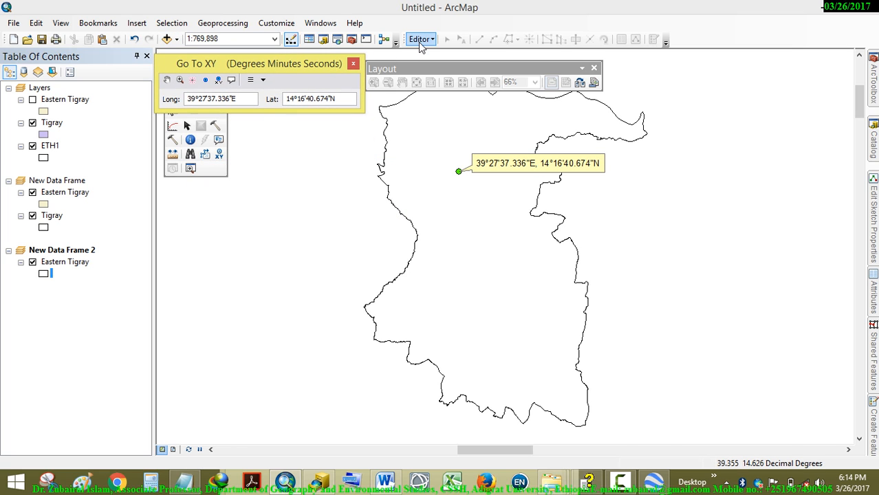
- Move the coordinate callout south of its point in the Eastern Tigray map and change its text to ADIGRAT
{"action": "left_click", "coordinate": [187, 128]}
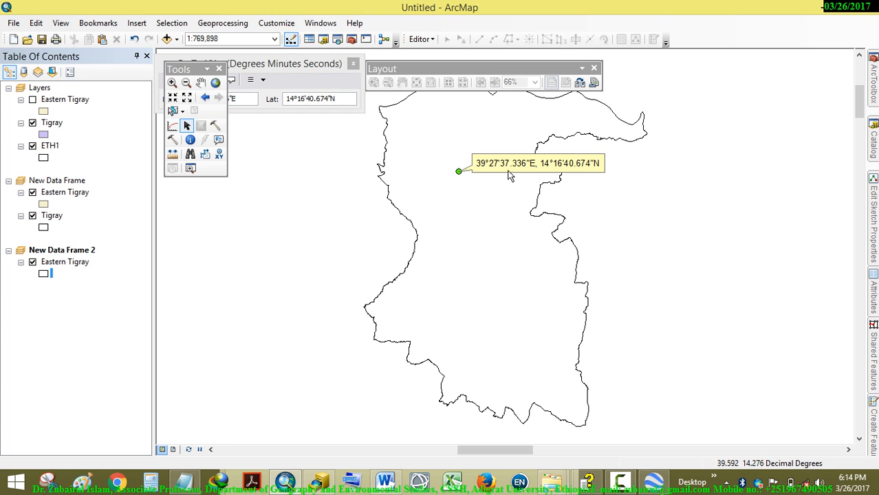
{"action": "left_click", "coordinate": [531, 165]}
{"action": "left_click_drag", "start_coordinate": [530, 165], "coordinate": [498, 287]}
{"action": "double_click", "coordinate": [498, 287]}
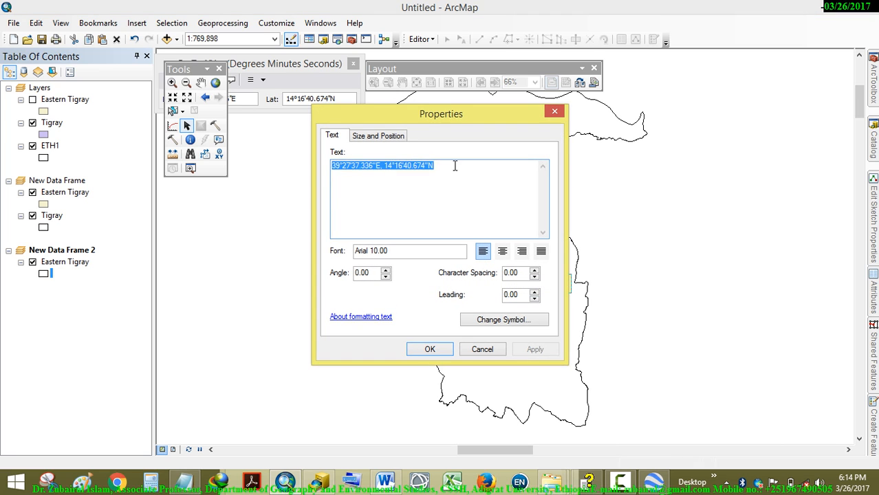
{"action": "type", "text": "ADIGRAT"}
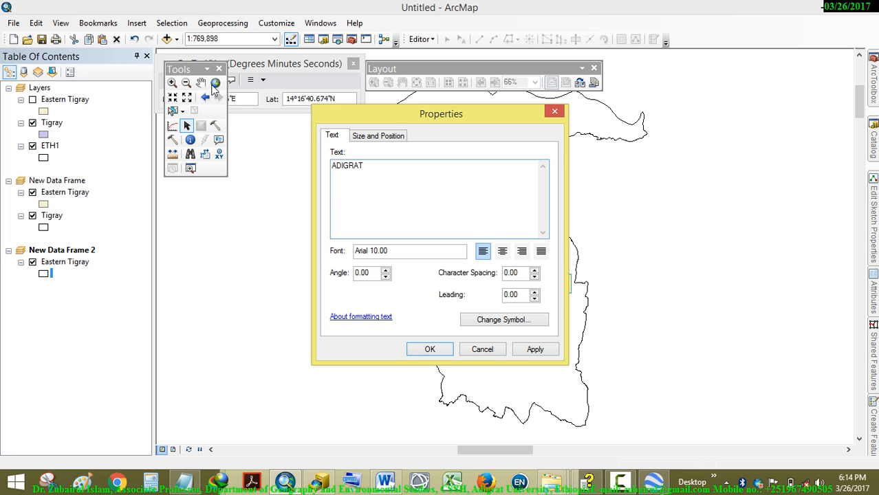
{"action": "left_click", "coordinate": [543, 350]}
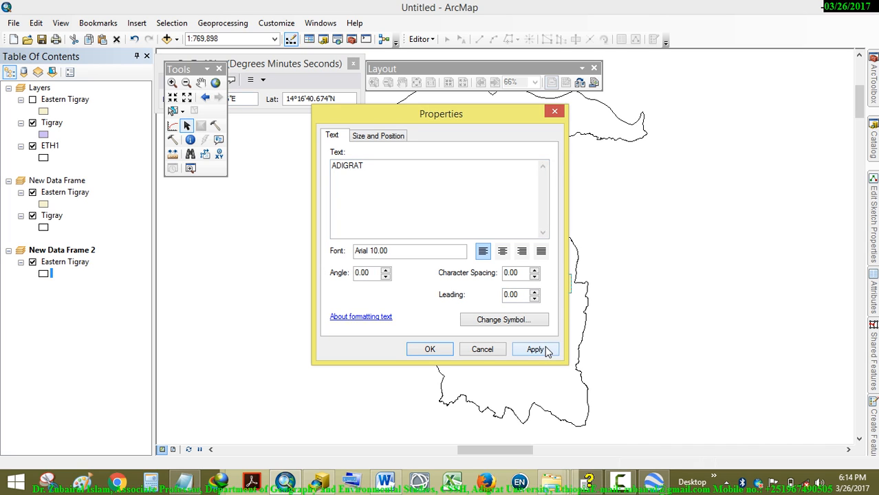
{"action": "left_click", "coordinate": [432, 350]}
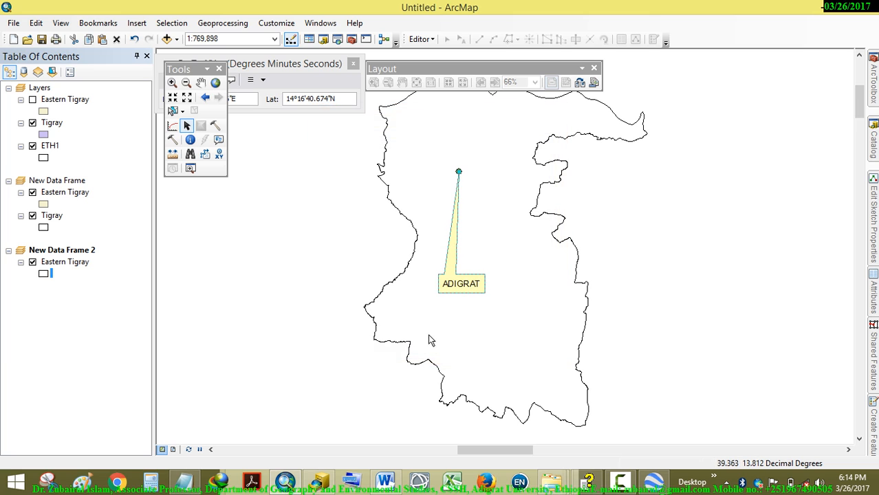
- Reposition the ADIGRAT callout slightly northeast, still below its point, and return to layout view with nothing selected
{"action": "left_click", "coordinate": [467, 288]}
{"action": "left_click_drag", "start_coordinate": [467, 287], "coordinate": [508, 264]}
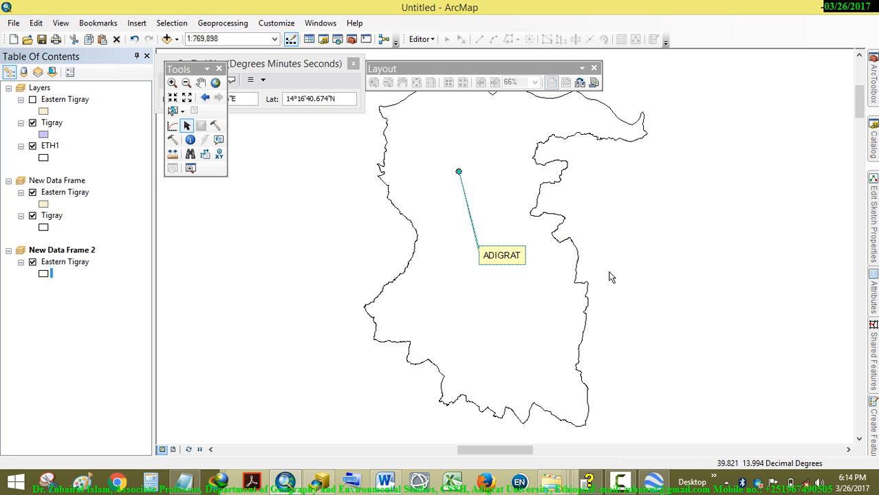
{"action": "left_click", "coordinate": [652, 256]}
{"action": "left_click", "coordinate": [174, 450]}
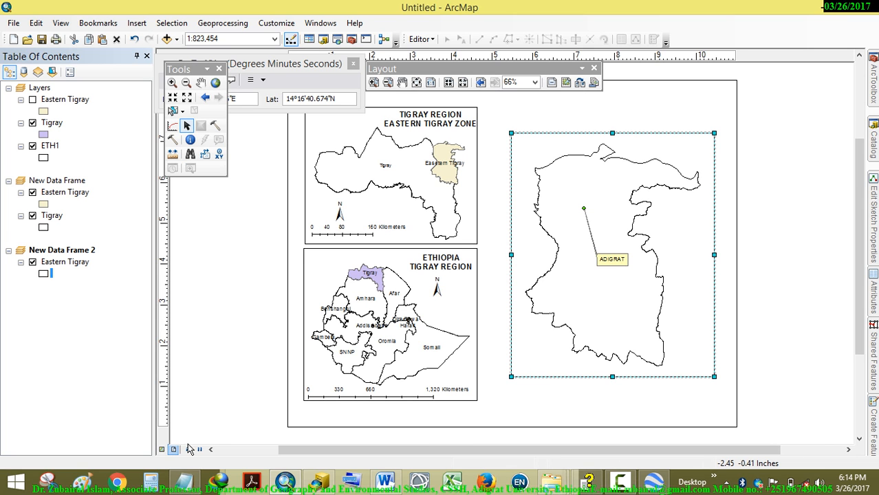
{"action": "left_click", "coordinate": [623, 265]}
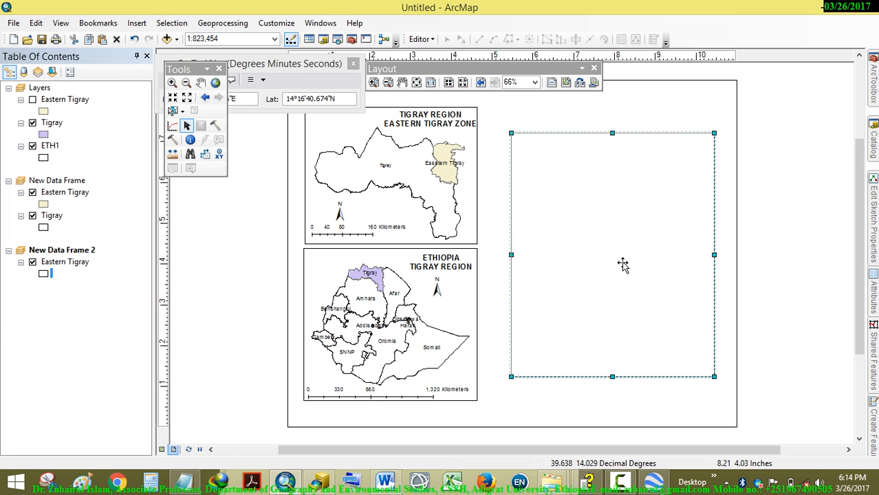
{"action": "left_click", "coordinate": [744, 238]}
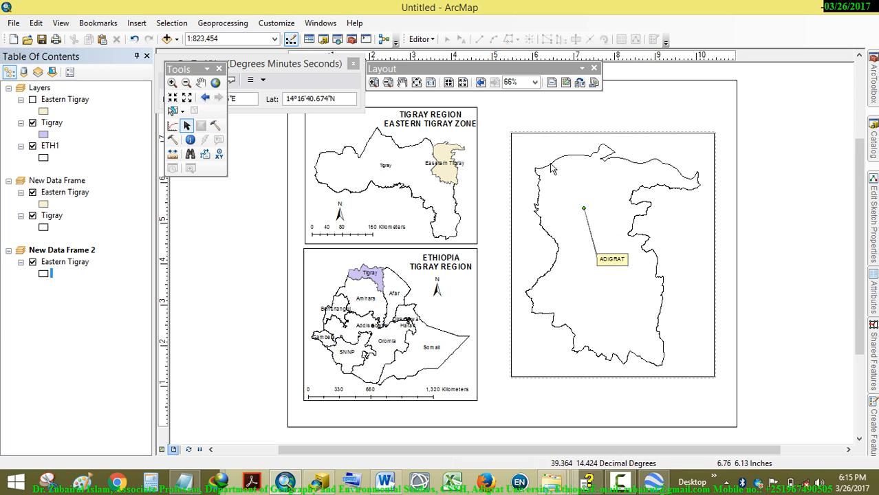
- Copy the Tigray Region map title and place the duplicate above the large Eastern Tigray data frame
{"action": "right_click", "coordinate": [433, 122]}
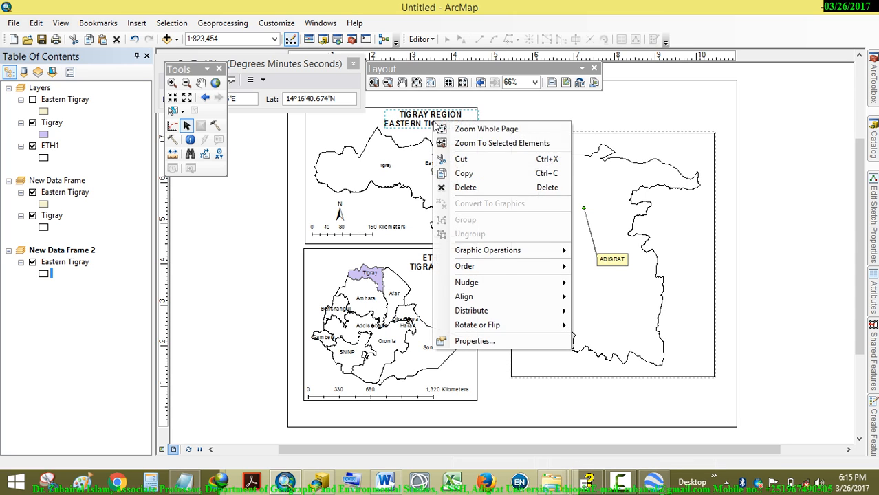
{"action": "left_click", "coordinate": [457, 170]}
{"action": "right_click", "coordinate": [572, 112]}
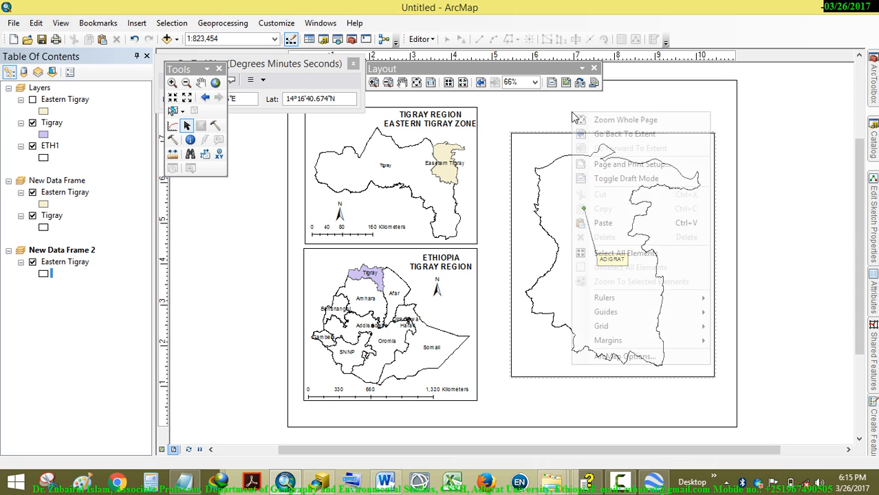
{"action": "left_click", "coordinate": [616, 221]}
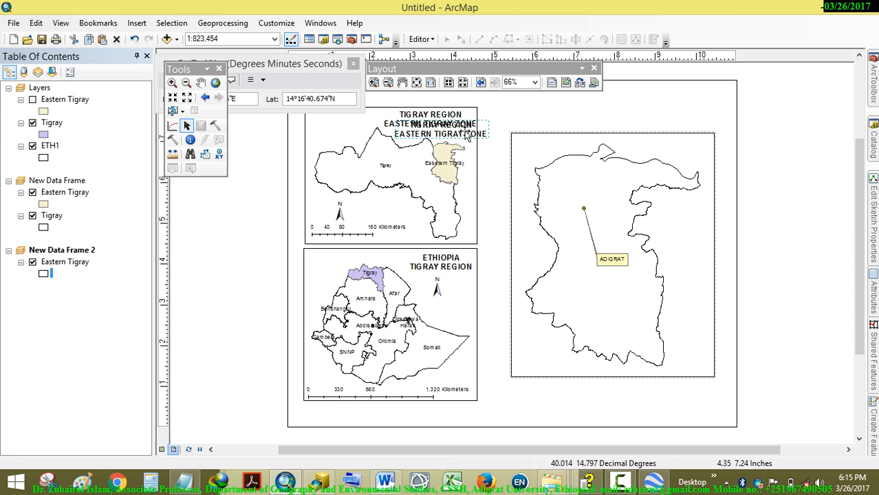
{"action": "left_click_drag", "start_coordinate": [467, 134], "coordinate": [581, 120]}
- Change the duplicated title to "EASTERN TIGRAY ZONE - ADIGRAT" on one line and centre it above the large data frame
{"action": "double_click", "coordinate": [581, 121]}
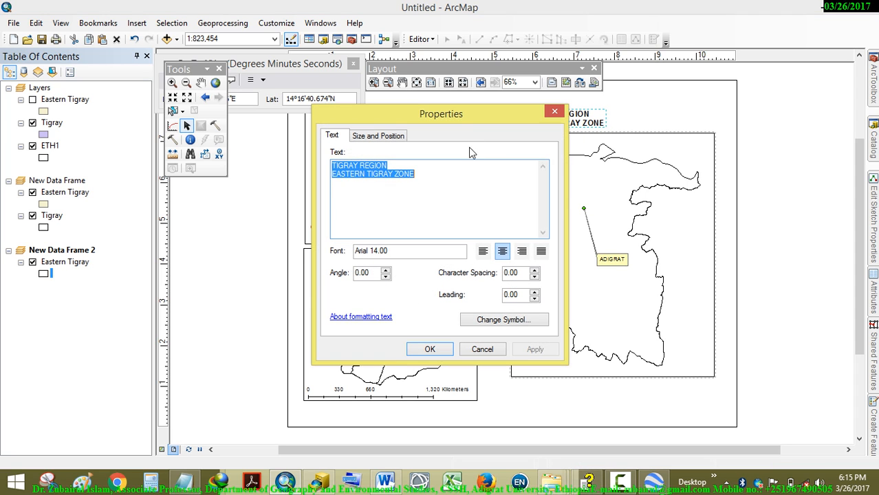
{"action": "left_click", "coordinate": [437, 190]}
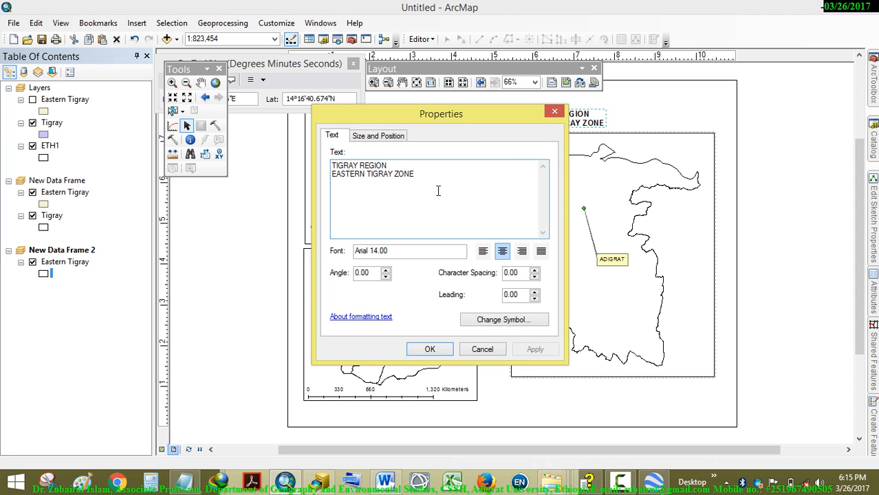
{"action": "left_click_drag", "start_coordinate": [394, 167], "coordinate": [330, 167]}
{"action": "right_click", "coordinate": [363, 165]}
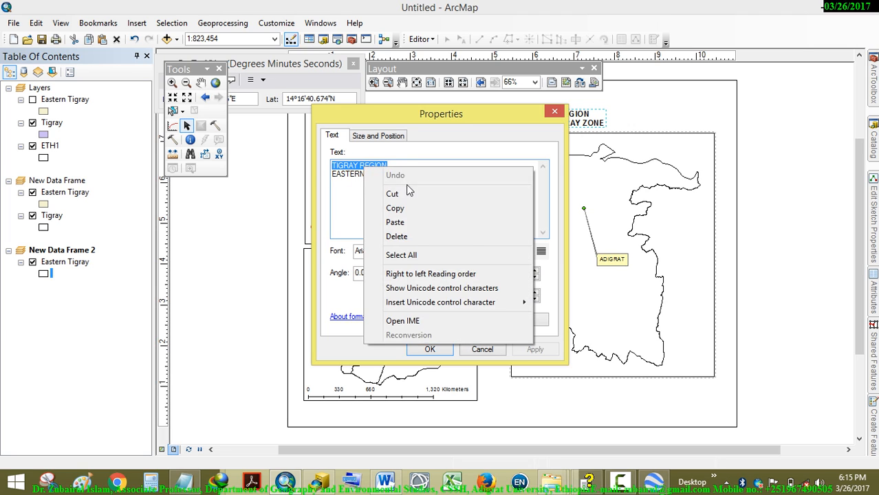
{"action": "left_click", "coordinate": [395, 190]}
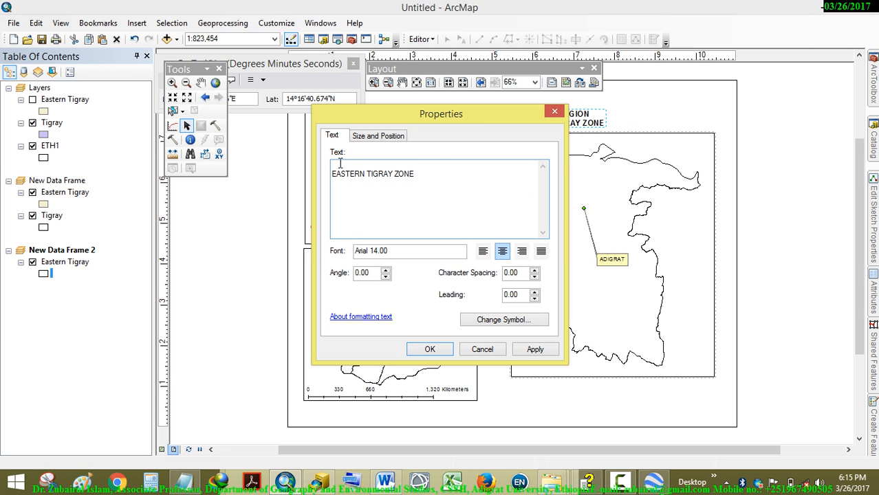
{"action": "key", "text": "Delete"}
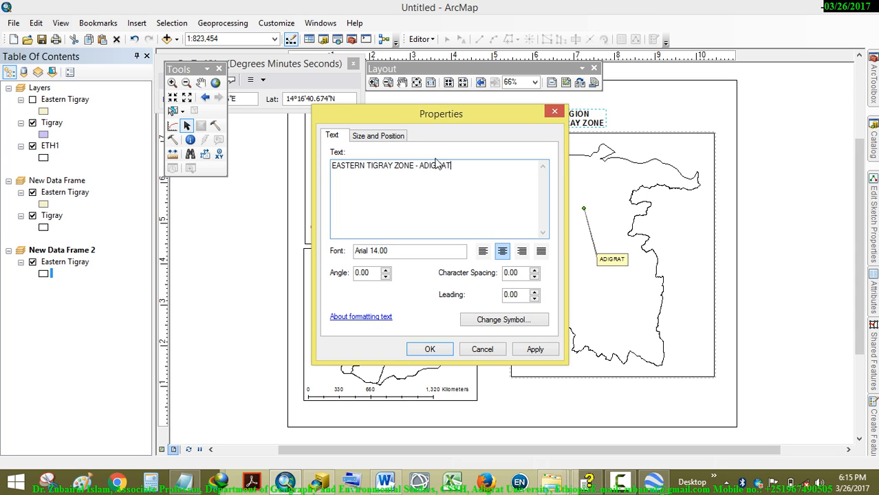
{"action": "left_click", "coordinate": [525, 352]}
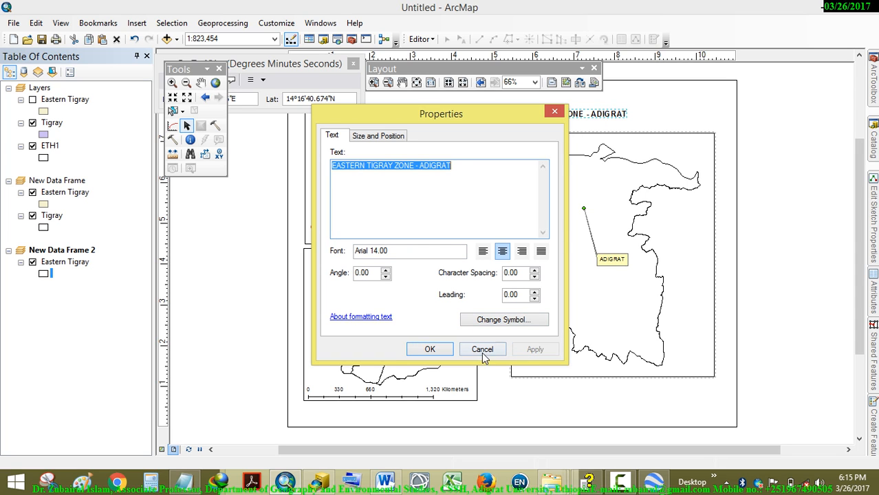
{"action": "left_click", "coordinate": [430, 349]}
{"action": "left_click_drag", "start_coordinate": [570, 116], "coordinate": [621, 117]}
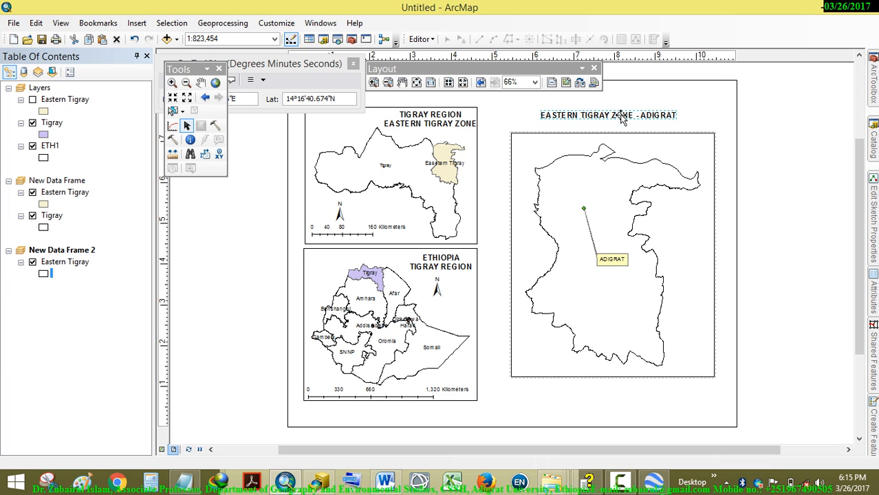
{"action": "left_click", "coordinate": [775, 186]}
- Insert a Scale Line 2 scale bar for the large Eastern Tigray data frame with division units in Kilometers
{"action": "left_click", "coordinate": [539, 354]}
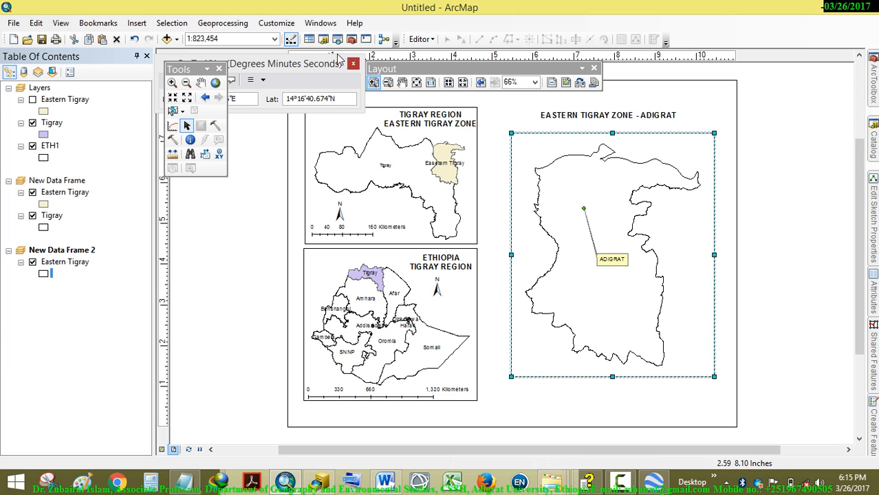
{"action": "left_click", "coordinate": [137, 25]}
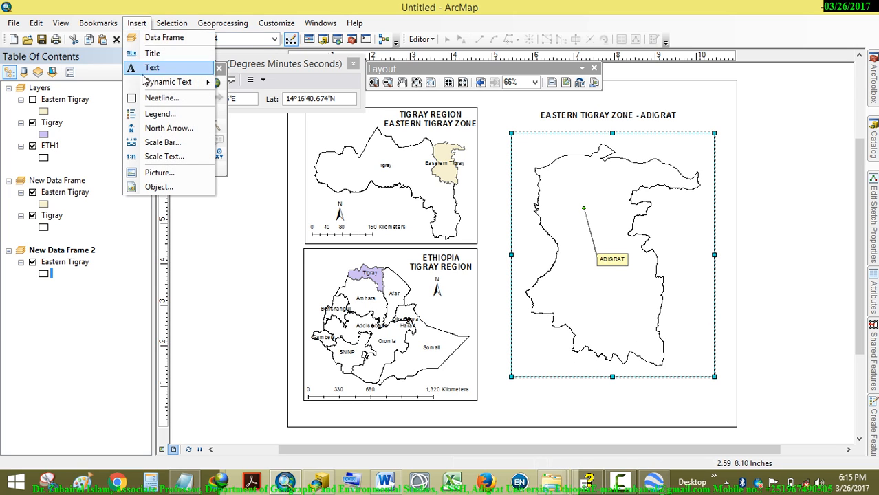
{"action": "left_click", "coordinate": [163, 143]}
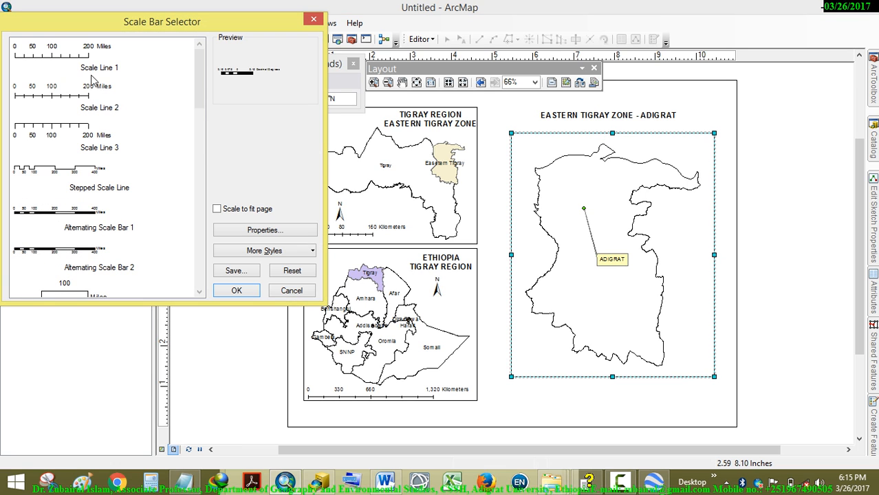
{"action": "left_click", "coordinate": [79, 97]}
{"action": "left_click", "coordinate": [265, 231]}
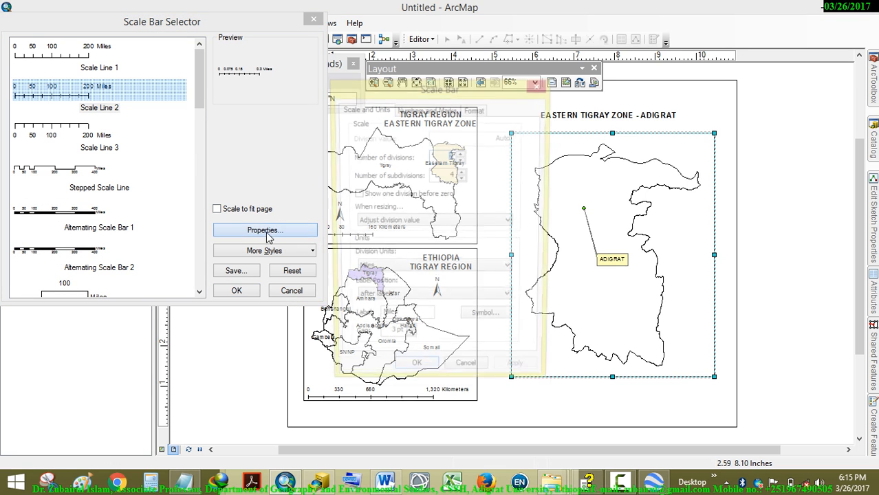
{"action": "left_click", "coordinate": [425, 274]}
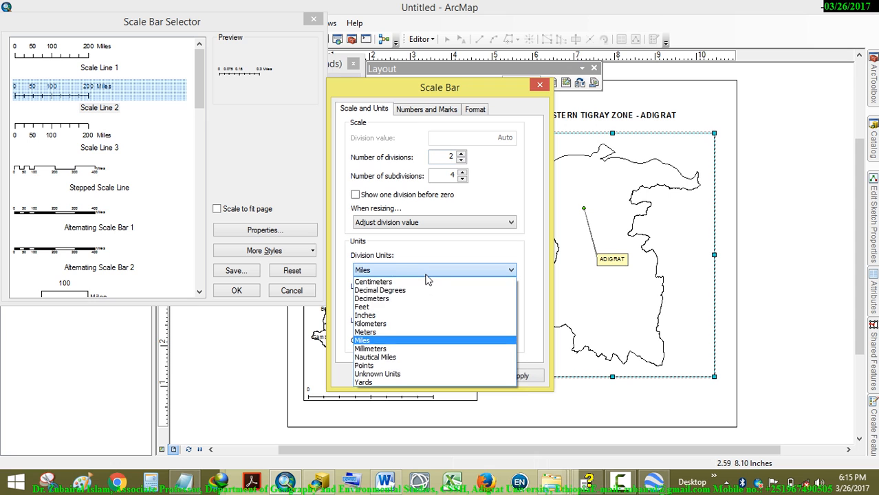
{"action": "left_click", "coordinate": [393, 322]}
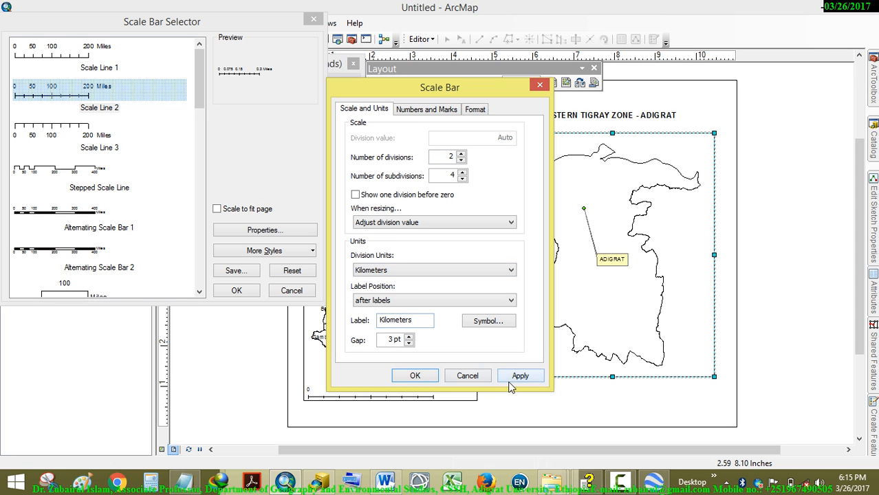
{"action": "left_click", "coordinate": [427, 380]}
{"action": "key", "text": "Return"}
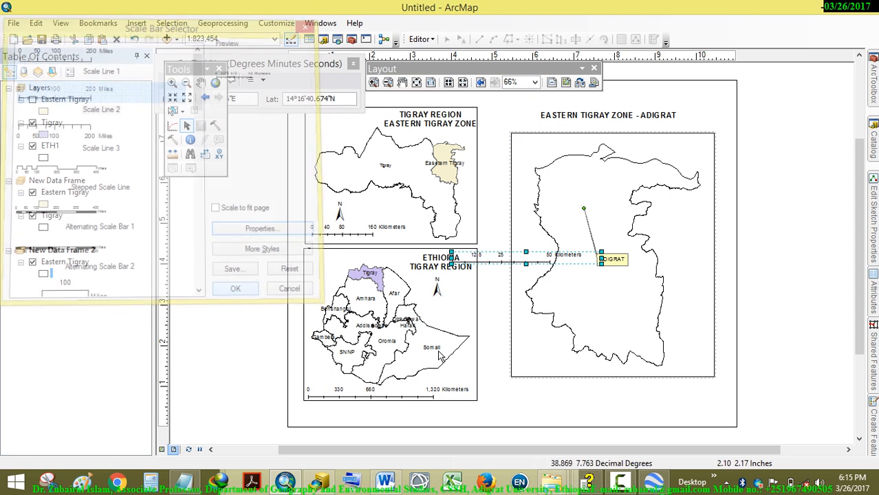
- Place the new scale bar just below the large Eastern Tigray data frame and close the Go To XY window
{"action": "left_click_drag", "start_coordinate": [508, 262], "coordinate": [569, 393]}
{"action": "left_click", "coordinate": [791, 348]}
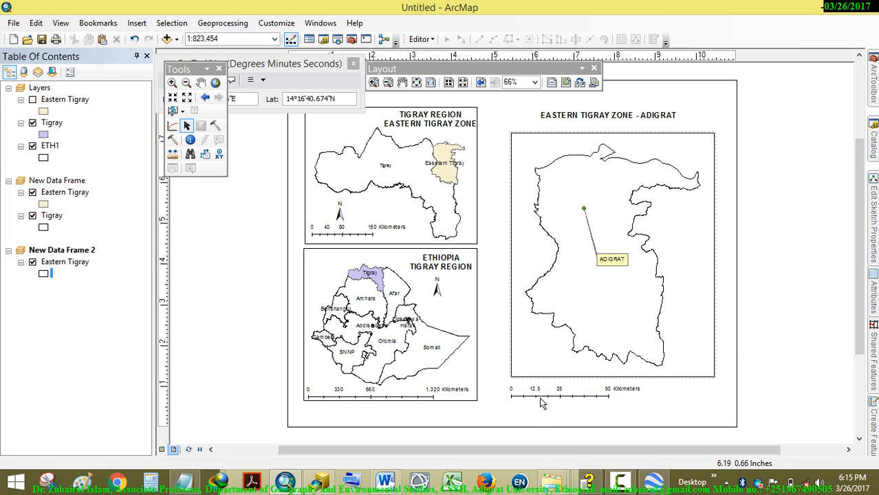
{"action": "left_click_drag", "start_coordinate": [542, 390], "coordinate": [543, 396]}
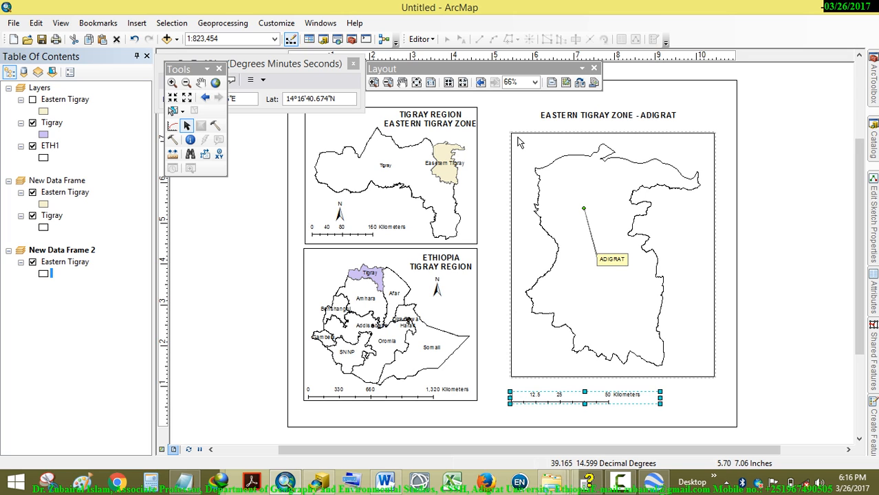
{"action": "left_click_drag", "start_coordinate": [271, 64], "coordinate": [340, 149]}
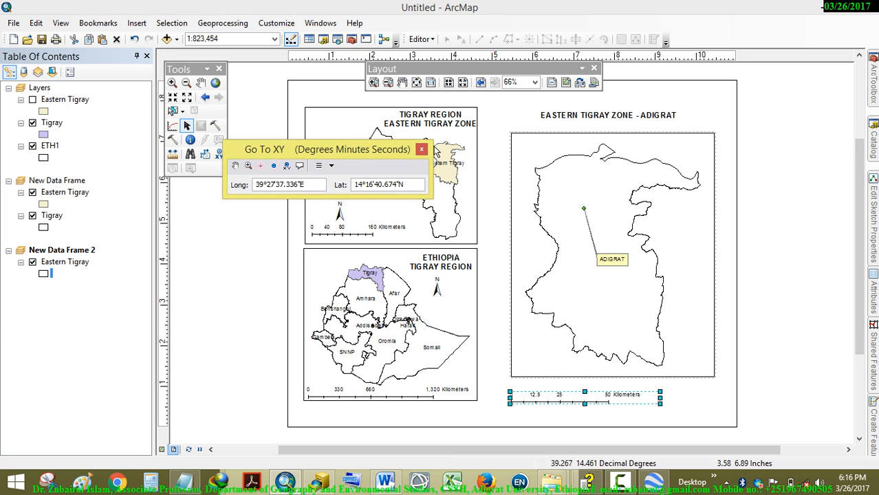
{"action": "left_click", "coordinate": [422, 149]}
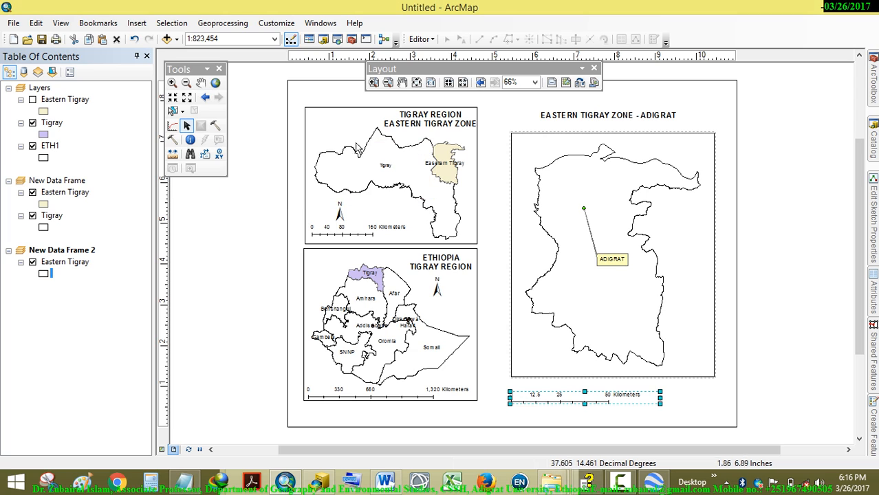
- Start a new graticule dividing the large Eastern Tigray data frame by meridians and parallels, keeping the grid name Graticule
{"action": "left_click", "coordinate": [671, 154]}
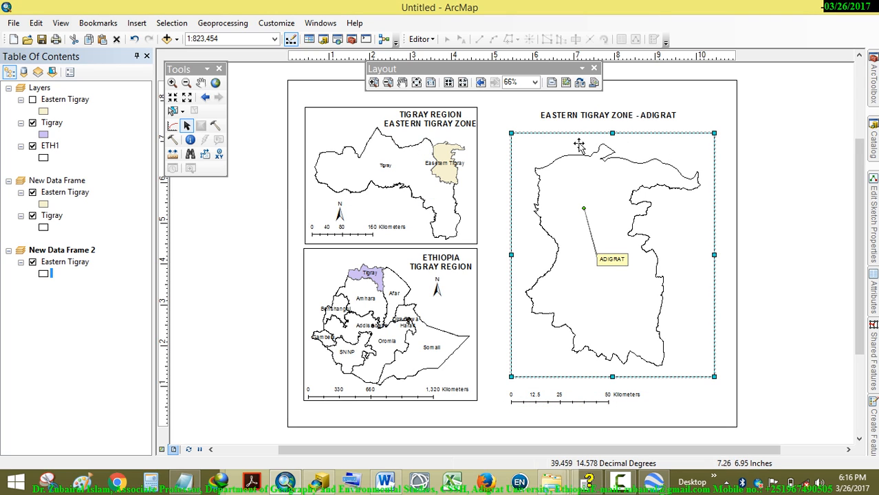
{"action": "right_click", "coordinate": [553, 145]}
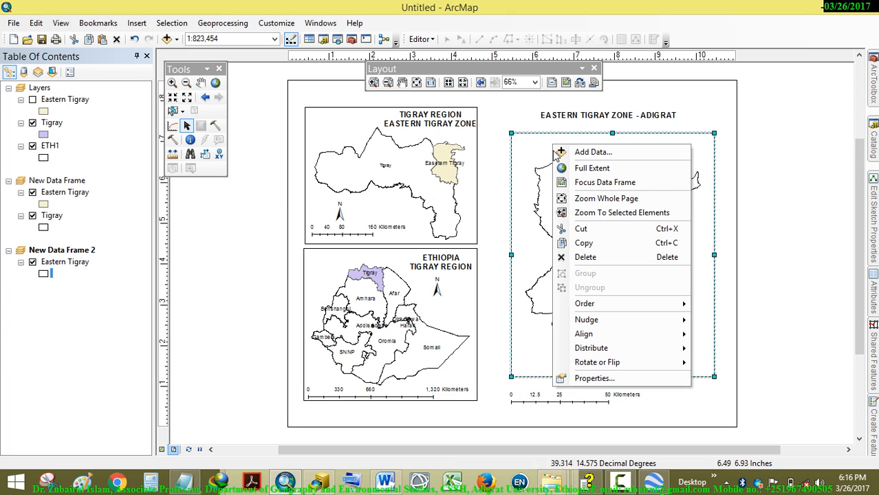
{"action": "left_click", "coordinate": [619, 377]}
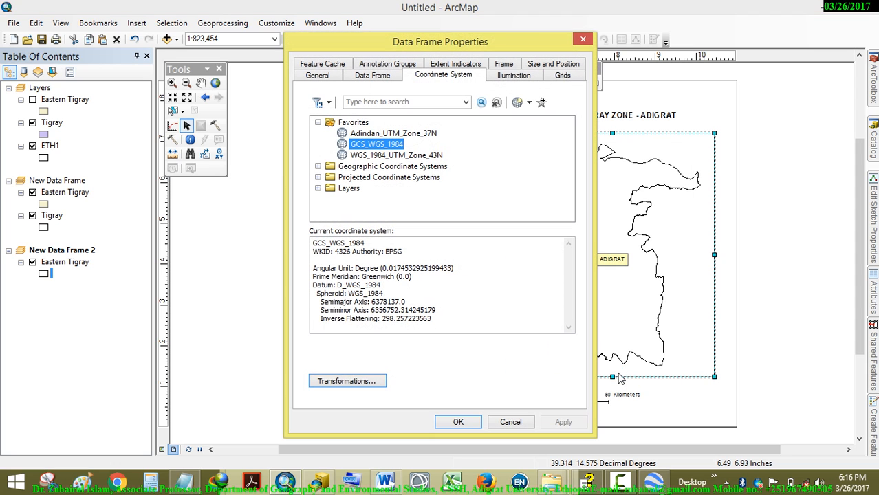
{"action": "left_click", "coordinate": [576, 79]}
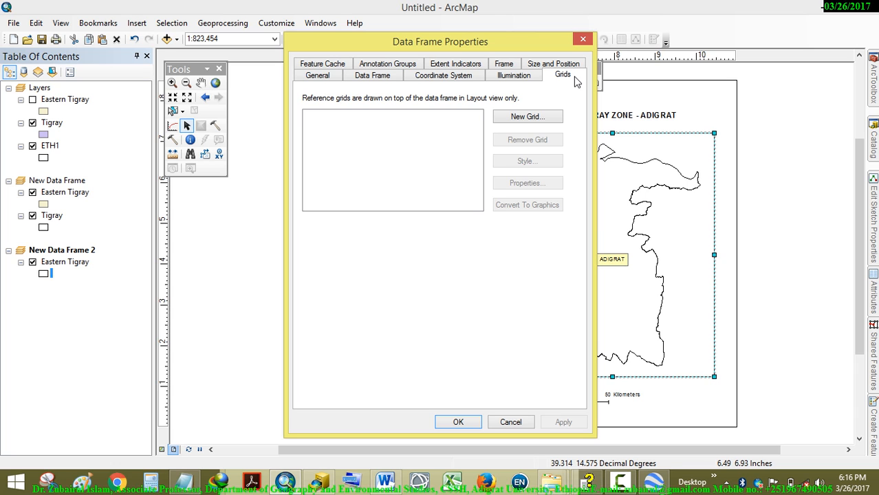
{"action": "left_click", "coordinate": [543, 117]}
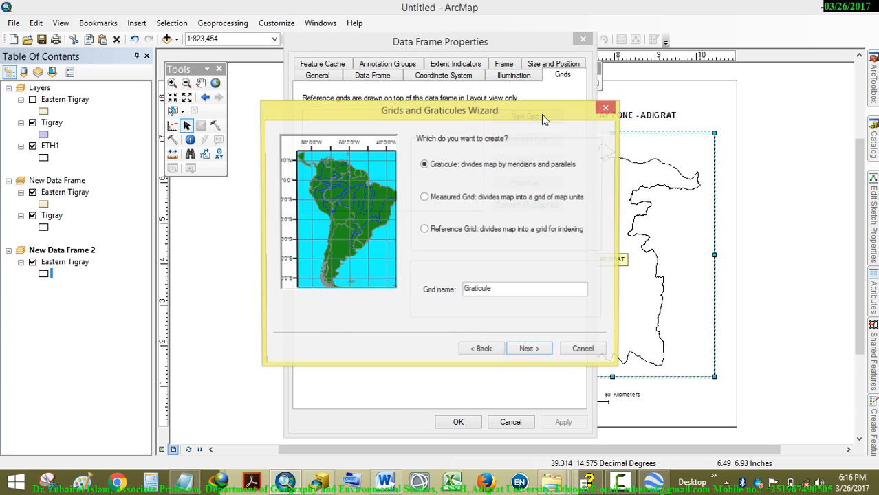
{"action": "left_click", "coordinate": [528, 351]}
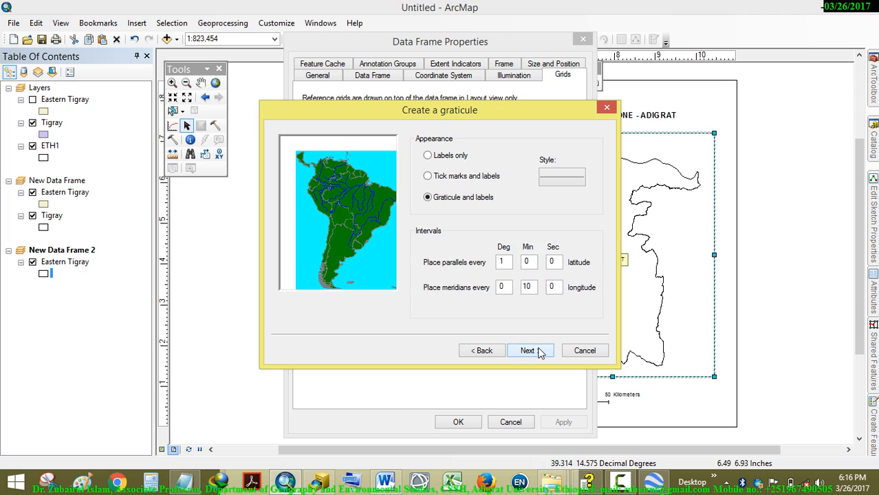
- Set the graticule to tick marks and labels with parallels every 0° 10' 0", finish it with the default axes and border, and apply it
{"action": "left_click", "coordinate": [450, 179]}
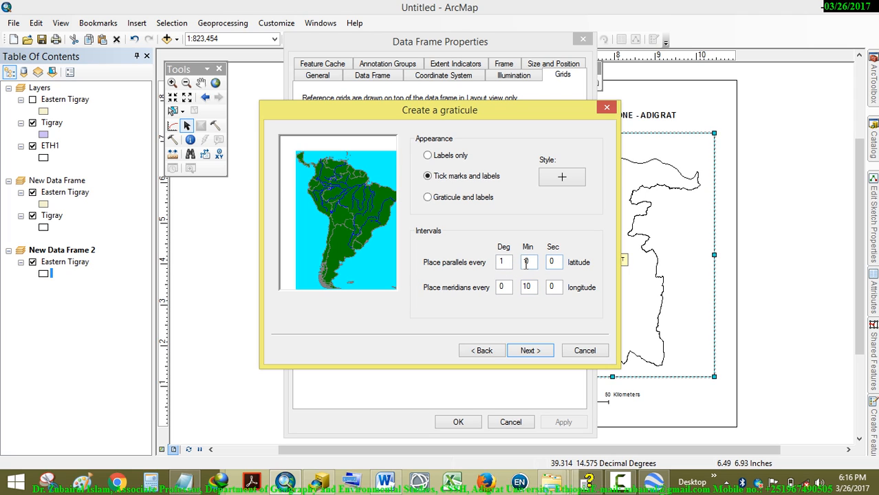
{"action": "left_click_drag", "start_coordinate": [509, 264], "coordinate": [481, 265]}
{"action": "left_click", "coordinate": [549, 351]}
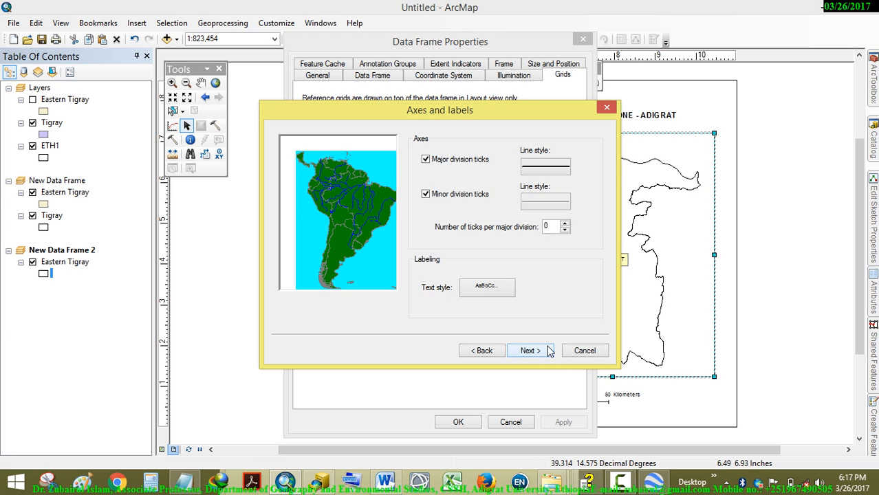
{"action": "left_click", "coordinate": [550, 352]}
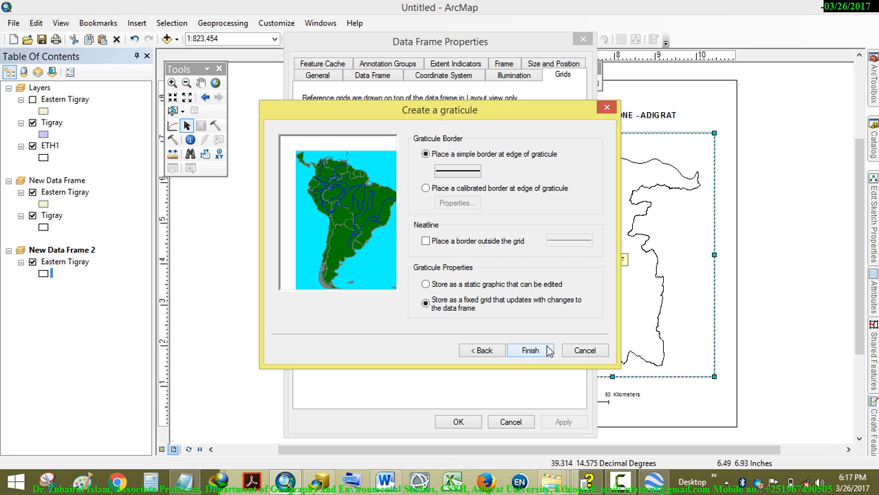
{"action": "left_click", "coordinate": [533, 352]}
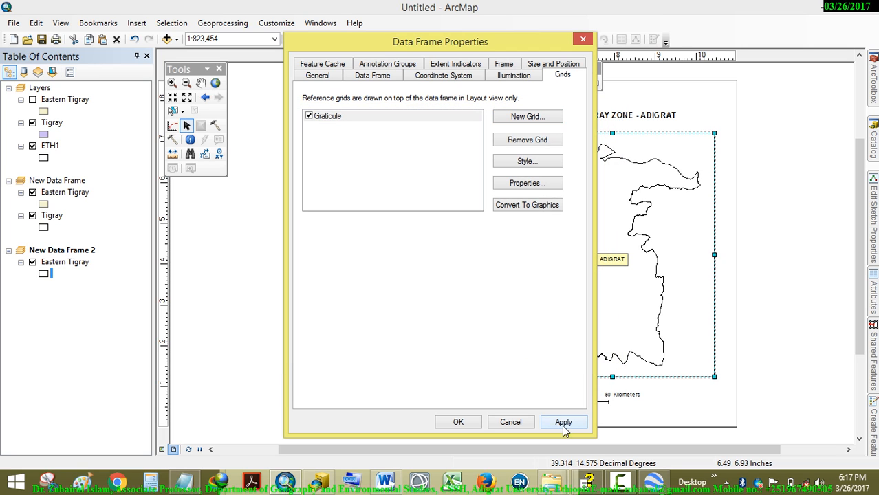
{"action": "left_click", "coordinate": [563, 422]}
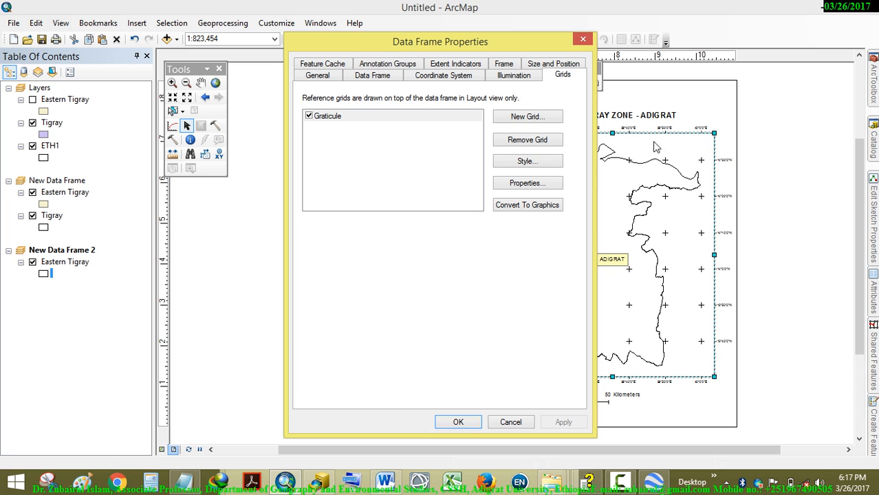
{"action": "left_click_drag", "start_coordinate": [519, 48], "coordinate": [294, 49]}
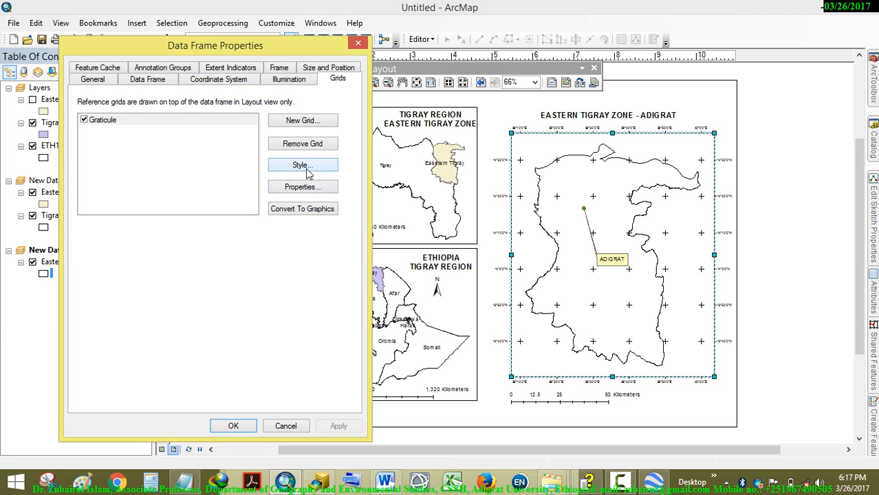
{"action": "left_click", "coordinate": [303, 166]}
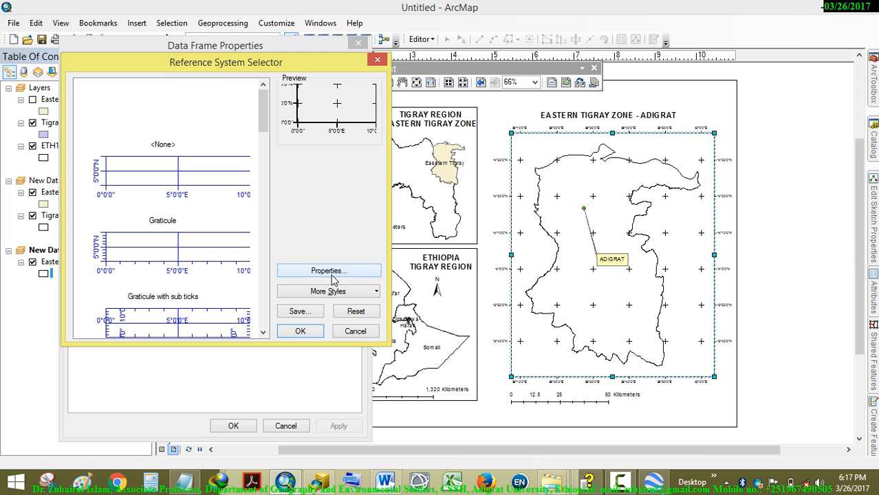
{"action": "mouse_move", "coordinate": [264, 110]}
{"action": "left_mouse_down"}
{"action": "mouse_move", "coordinate": [268, 226]}
{"action": "mouse_move", "coordinate": [277, 110]}
{"action": "left_mouse_up"}
{"action": "left_click", "coordinate": [335, 329]}
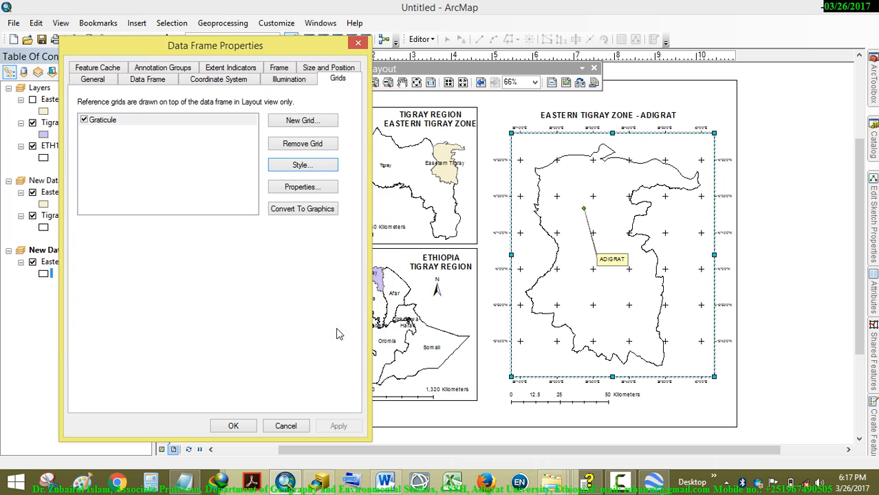
- Make the graticule's left and right axis labels vertical and apply the change to the Eastern Tigray data frame
{"action": "left_click", "coordinate": [303, 187]}
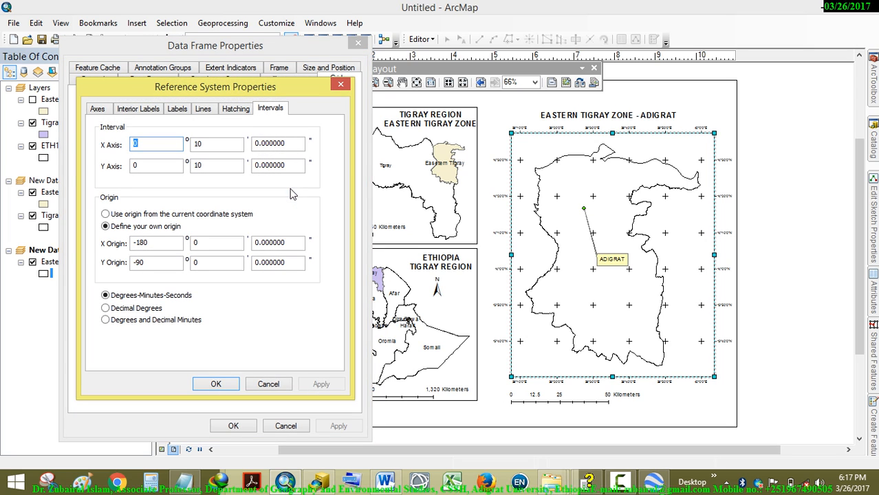
{"action": "left_click", "coordinate": [180, 110]}
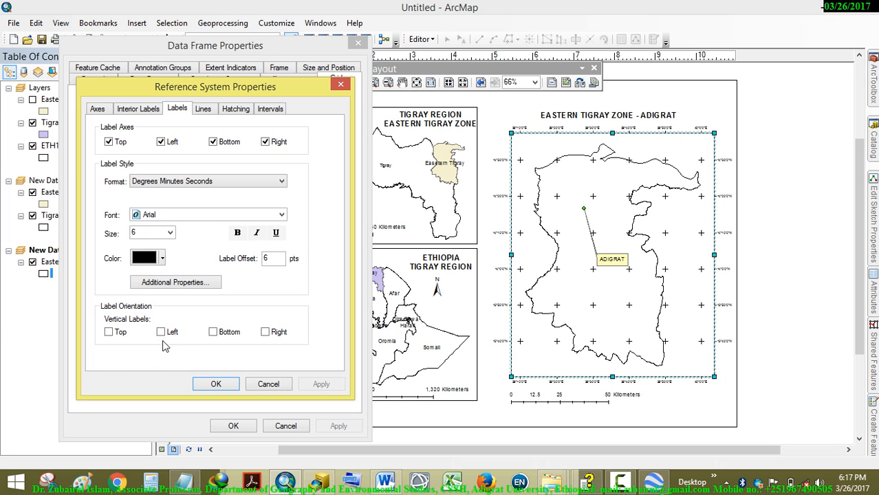
{"action": "left_click", "coordinate": [160, 333]}
{"action": "left_click", "coordinate": [265, 333]}
{"action": "left_click", "coordinate": [216, 384]}
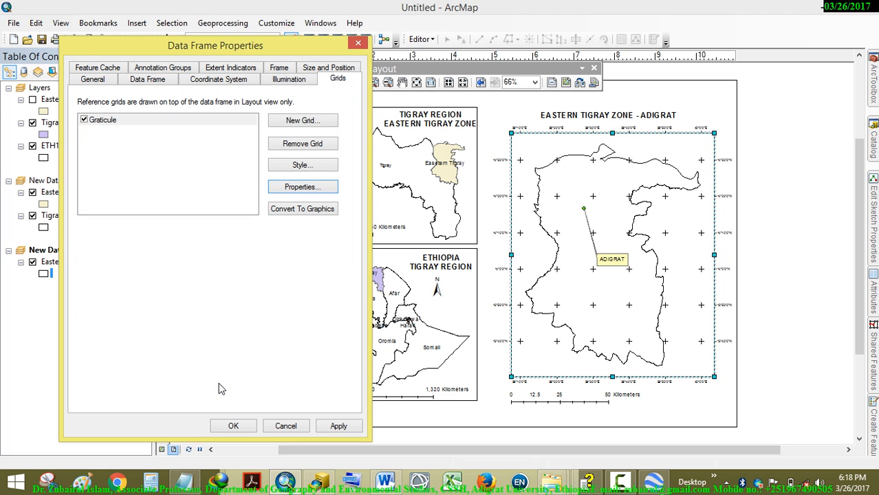
{"action": "left_click", "coordinate": [342, 428]}
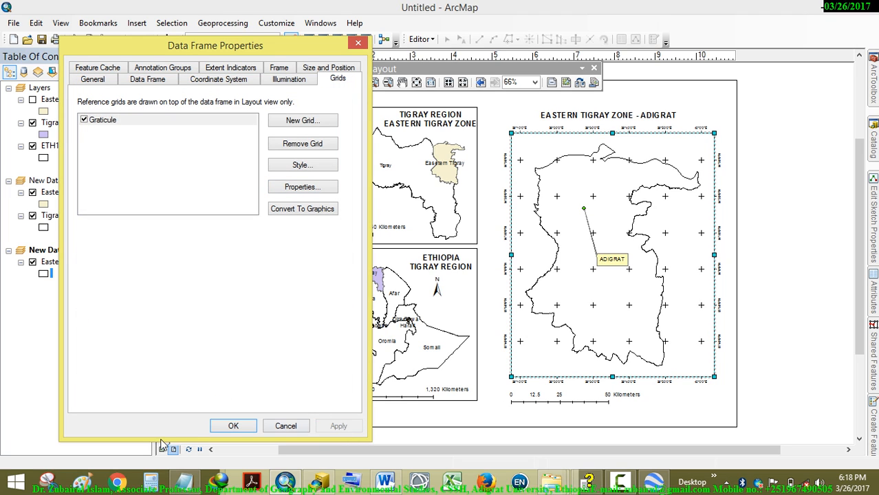
{"action": "left_click", "coordinate": [227, 428]}
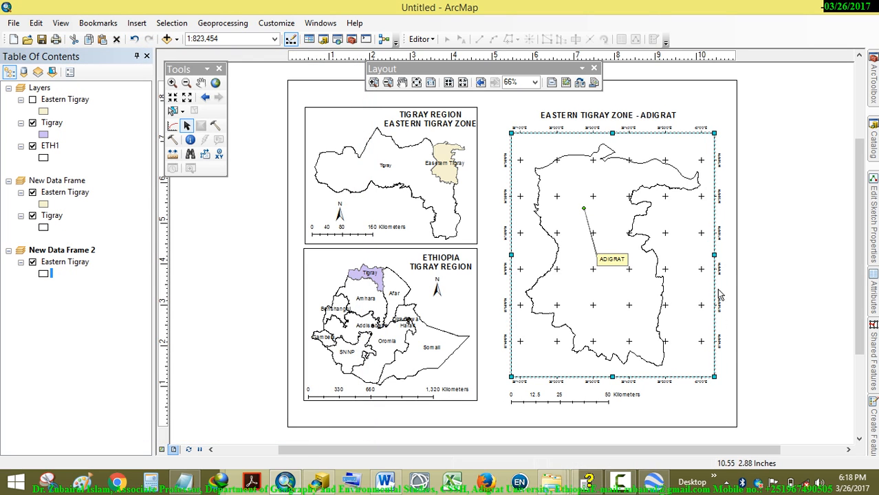
{"action": "left_click", "coordinate": [759, 307]}
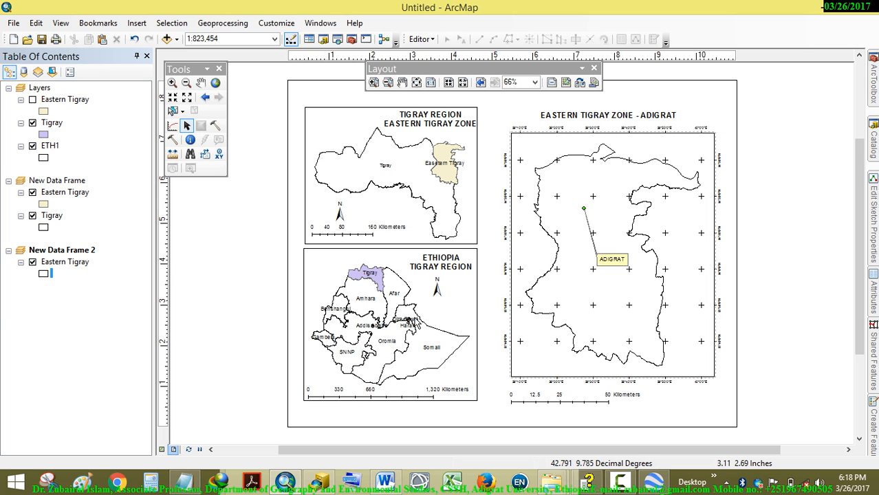
- Duplicate the Ethiopia map's north arrow and place the copy just outside the upper-right corner of the large Eastern Tigray data frame
{"action": "left_click", "coordinate": [437, 289]}
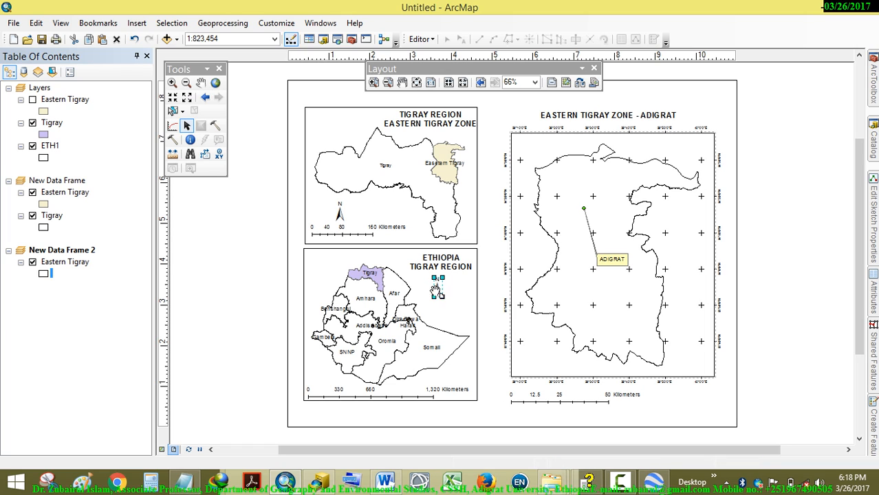
{"action": "left_click_drag", "start_coordinate": [437, 289], "coordinate": [447, 299]}
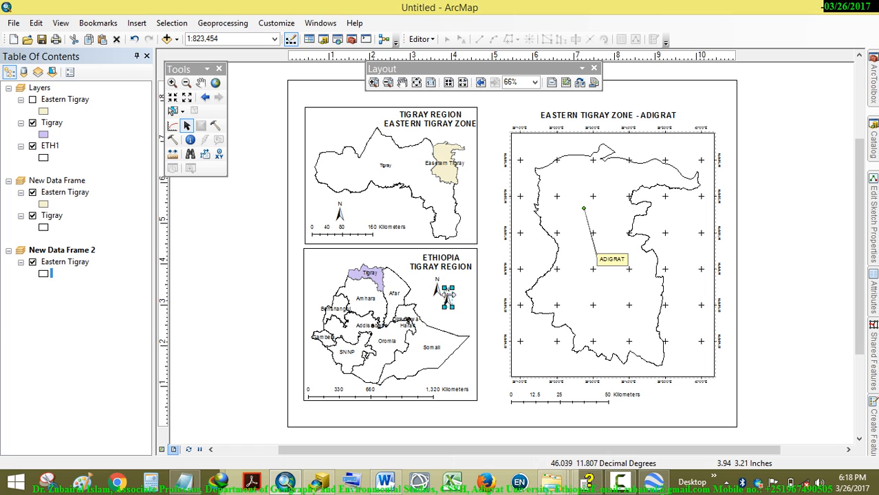
{"action": "left_click_drag", "start_coordinate": [447, 297], "coordinate": [723, 134]}
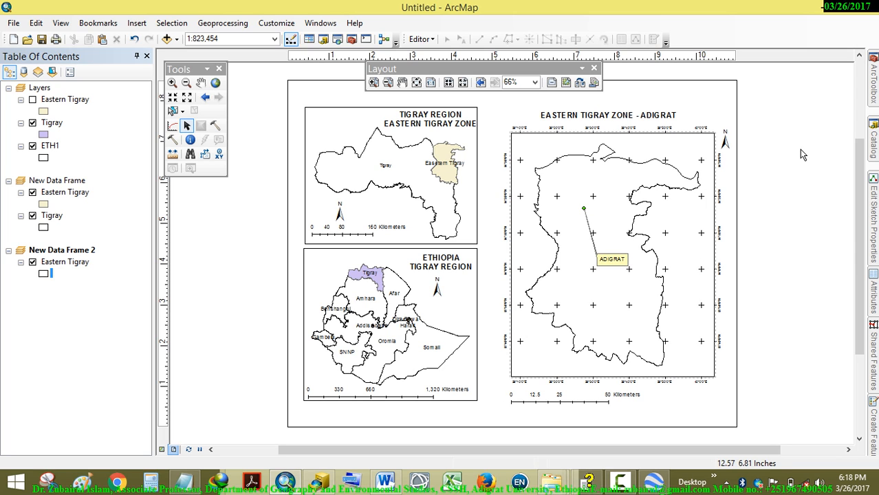
- Export the map layout to the Desktop as a 300 dpi JPEG named STUDY AREA
{"action": "left_click", "coordinate": [14, 23]}
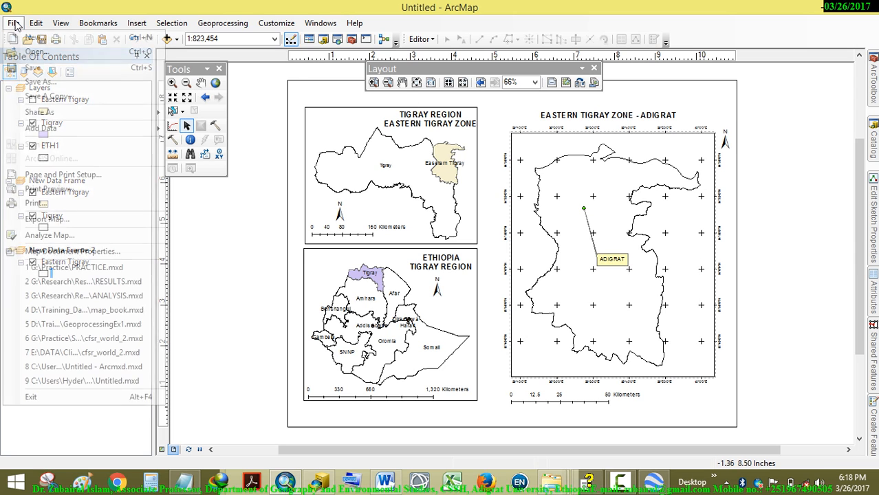
{"action": "left_click", "coordinate": [87, 222]}
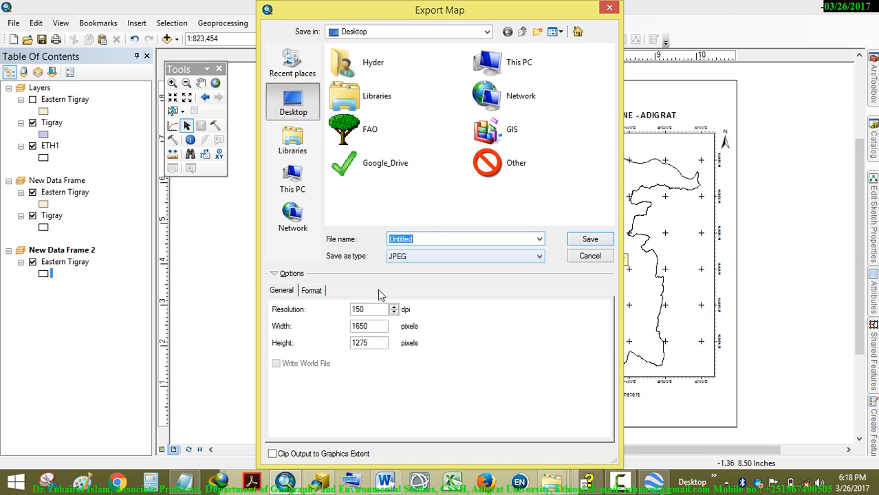
{"action": "double_click", "coordinate": [362, 309]}
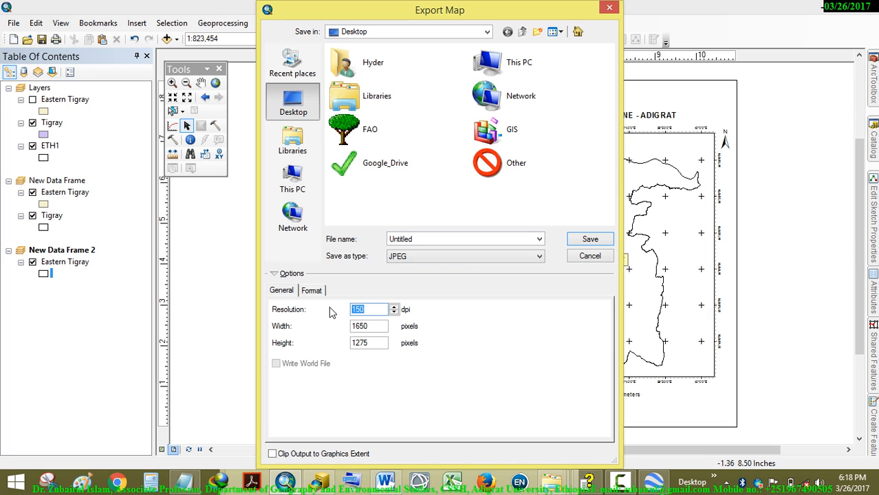
{"action": "type", "text": "300"}
{"action": "left_click_drag", "start_coordinate": [376, 309], "coordinate": [330, 305]}
{"action": "double_click", "coordinate": [426, 240]}
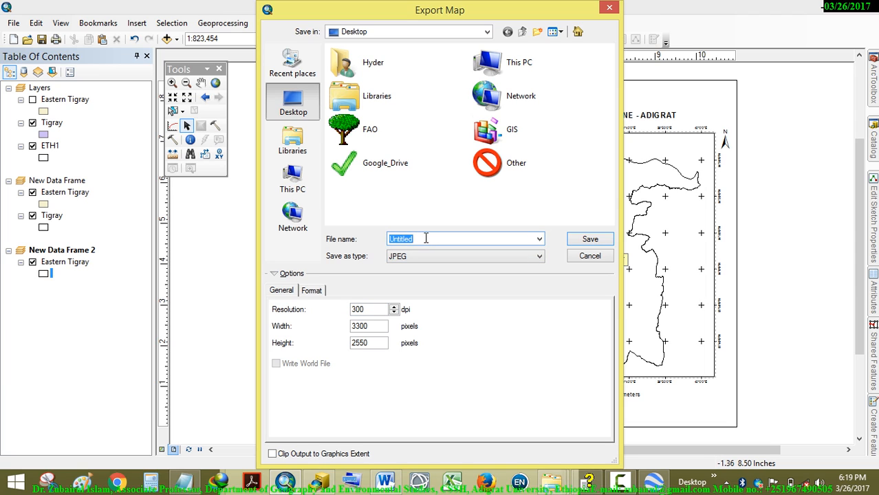
{"action": "type", "text": "STUDY AREA"}
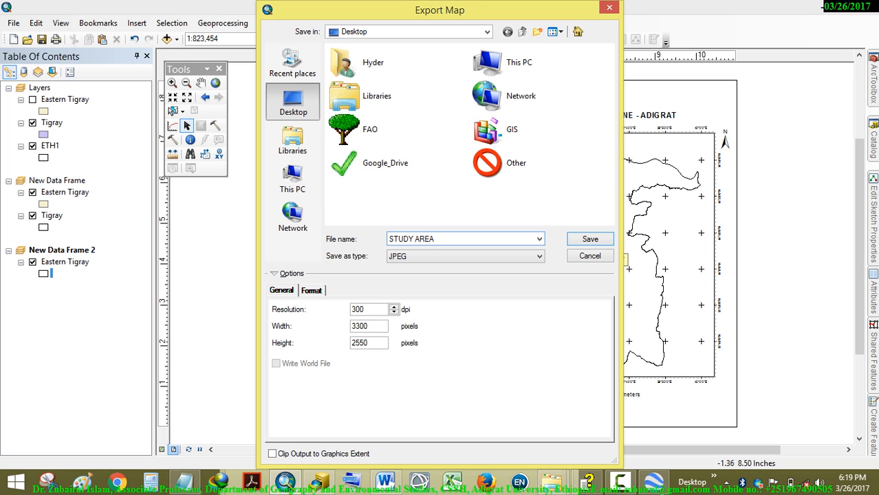
{"action": "left_click", "coordinate": [587, 242]}
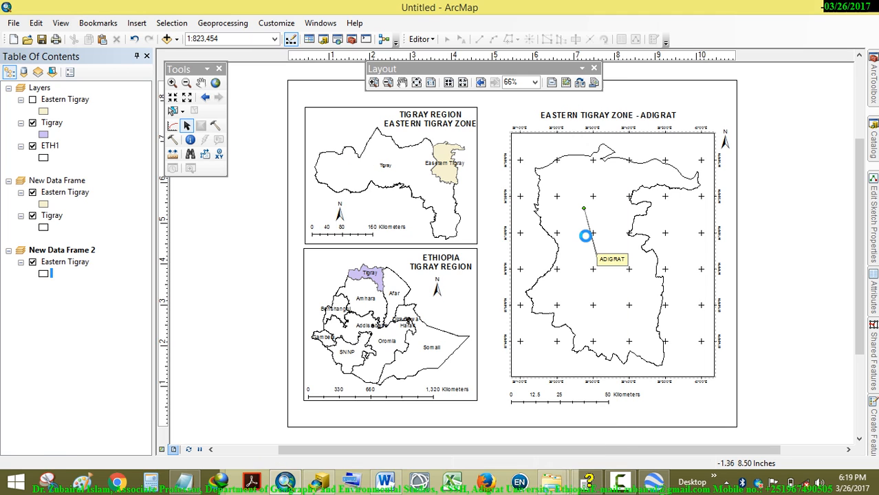
- Close the untitled Notepad note without saving, and view the exported STUDY AREA image from the desktop
{"action": "left_click", "coordinate": [824, 9]}
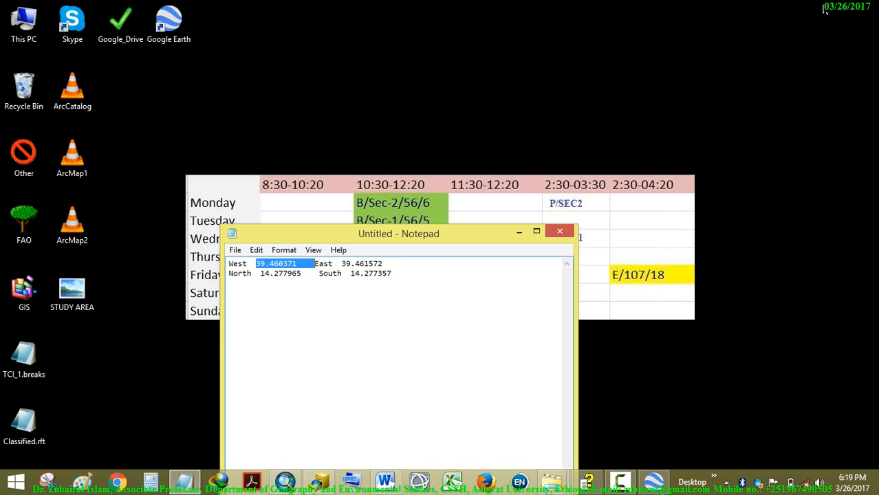
{"action": "left_click", "coordinate": [560, 232]}
{"action": "left_click", "coordinate": [465, 241]}
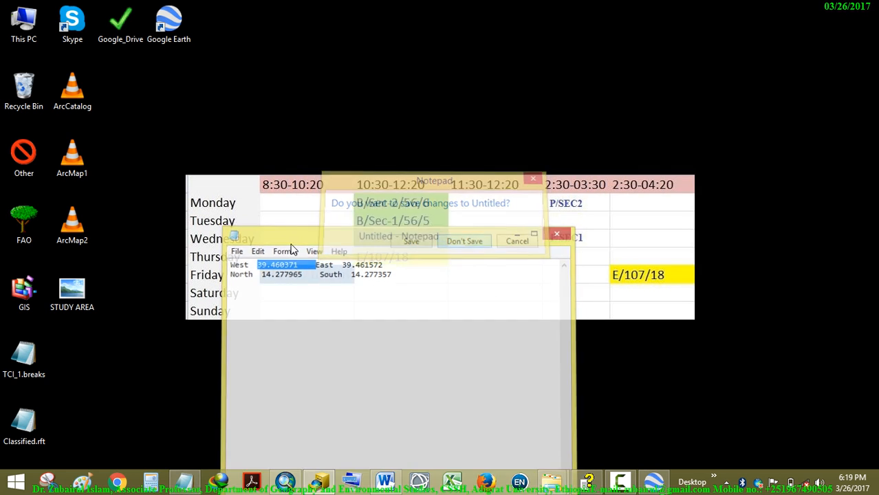
{"action": "double_click", "coordinate": [74, 292]}
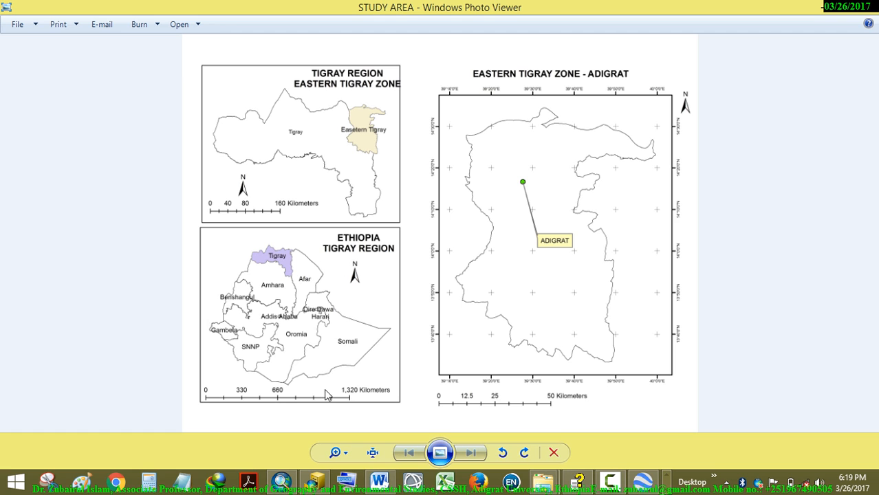
{"action": "left_click", "coordinate": [871, 9]}
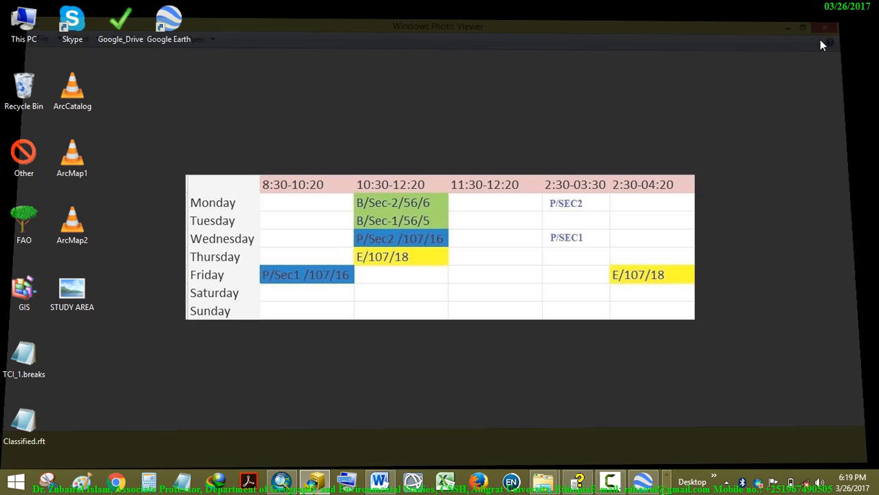
- Switch to the open Microsoft Word document and cut the ADIGRAT - PYASA map picture from the page
{"action": "left_click", "coordinate": [386, 481]}
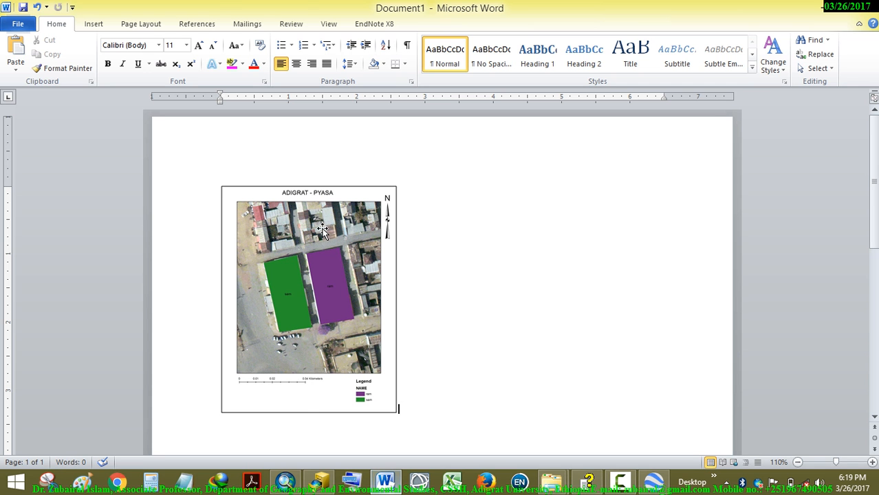
{"action": "left_click", "coordinate": [320, 231]}
{"action": "right_click", "coordinate": [323, 231]}
{"action": "left_click", "coordinate": [350, 241]}
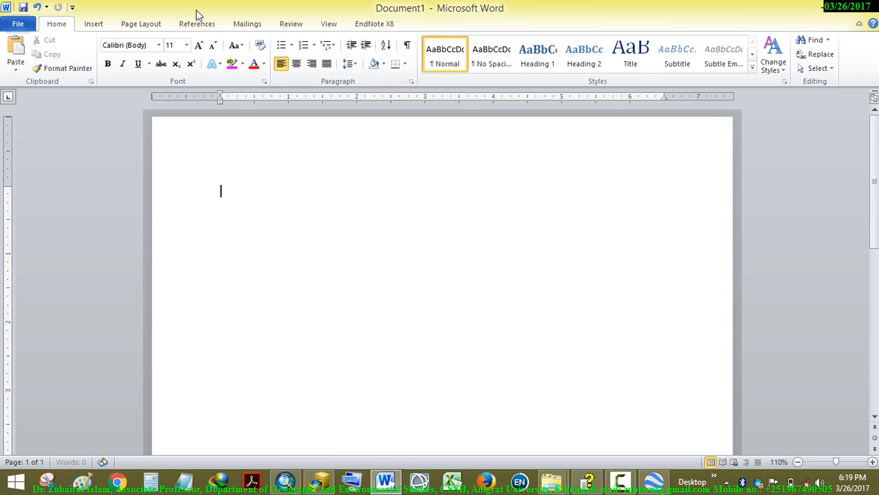
- Insert the STUDY AREA picture from the Desktop into the blank Word document
{"action": "left_click", "coordinate": [102, 25]}
{"action": "left_click", "coordinate": [135, 51]}
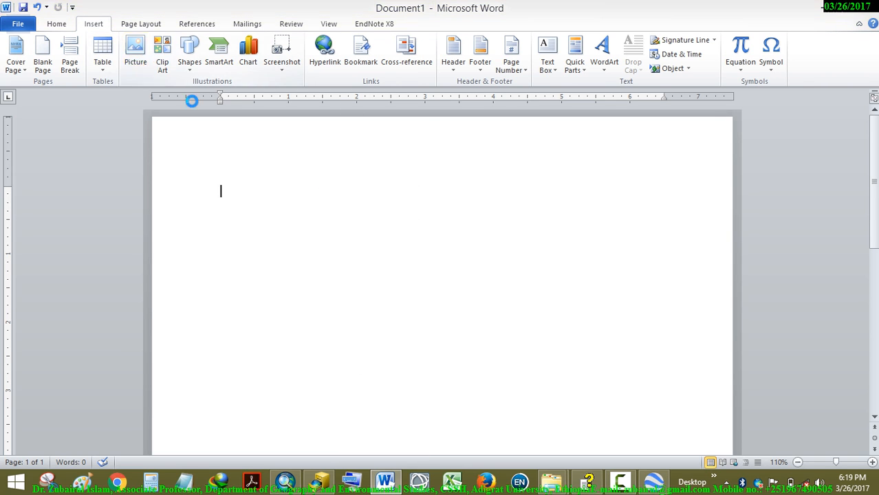
{"action": "left_click", "coordinate": [170, 144]}
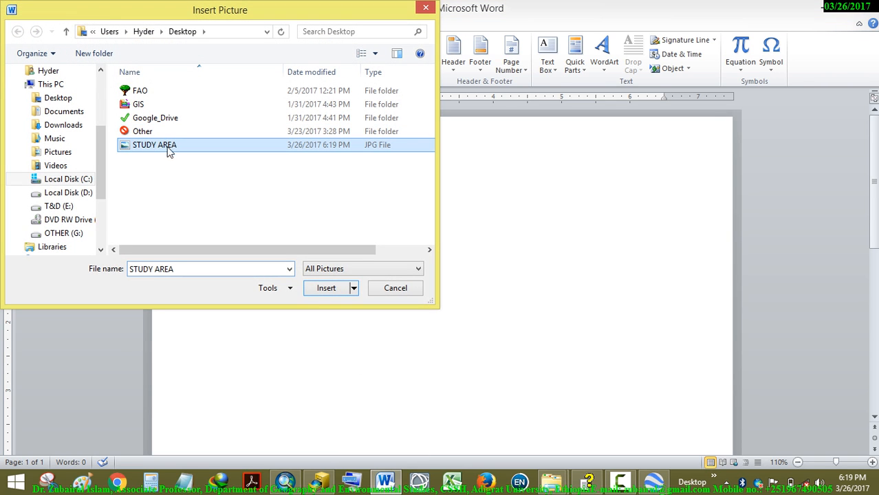
{"action": "left_click", "coordinate": [321, 288]}
{"action": "scroll", "coordinate": [591, 288], "scroll_direction": "down", "scroll_amount": 3}
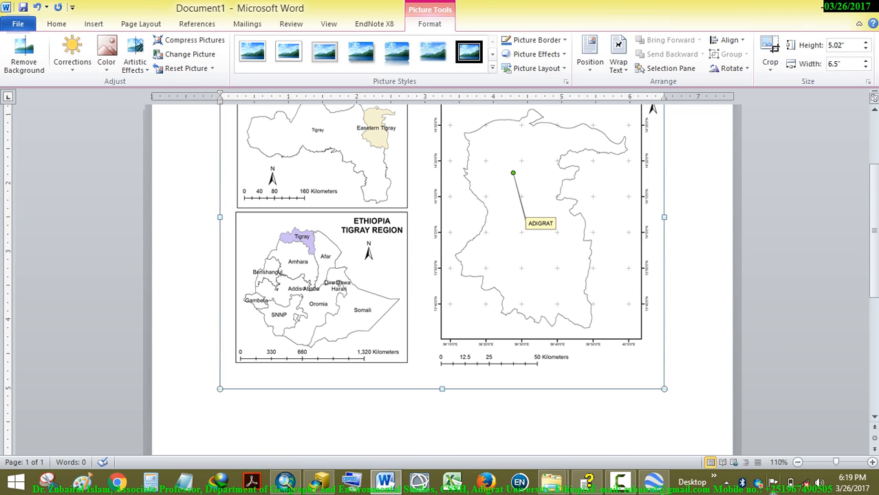
- Shrink and enlarge the inserted map picture proportionally, settling on a height of 4.8" and a width of 6.21"
{"action": "left_click", "coordinate": [798, 462]}
{"action": "left_click", "coordinate": [798, 462]}
{"action": "left_click", "coordinate": [798, 463]}
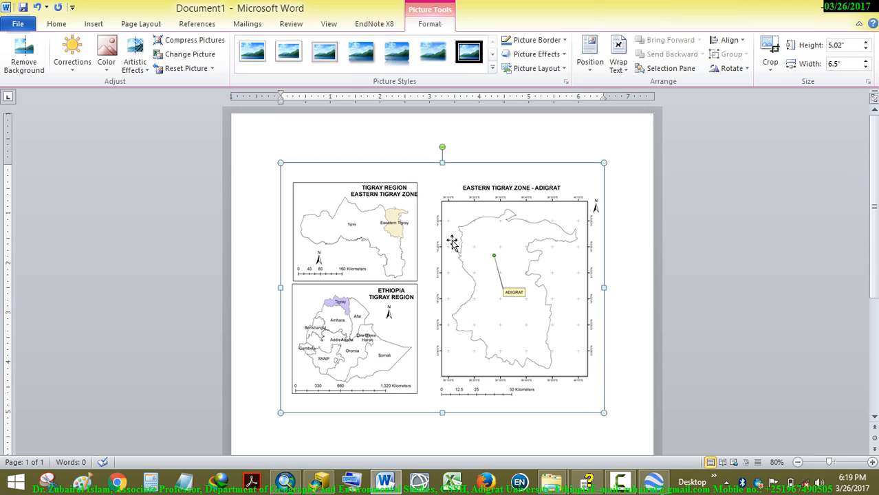
{"action": "left_click", "coordinate": [866, 48]}
{"action": "left_click", "coordinate": [865, 48]}
{"action": "left_click", "coordinate": [865, 48]}
{"action": "left_click", "coordinate": [865, 49]}
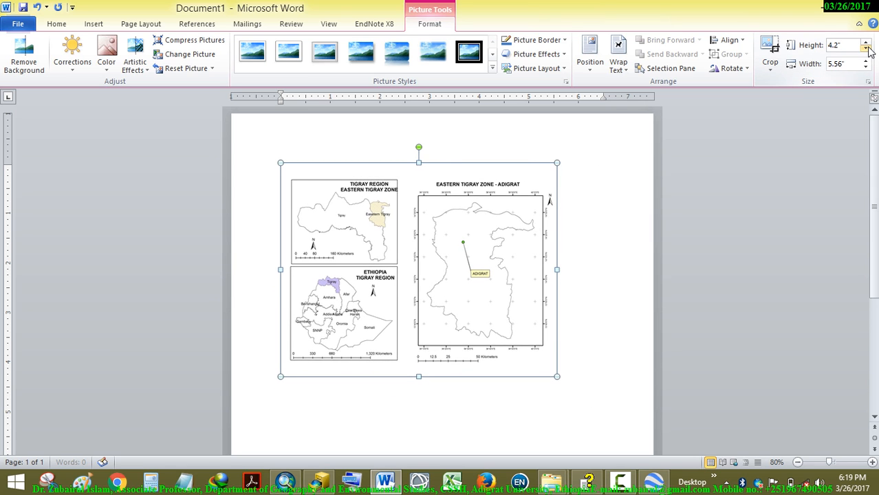
{"action": "left_click", "coordinate": [866, 48]}
{"action": "left_click", "coordinate": [866, 48]}
{"action": "left_click", "coordinate": [865, 49]}
{"action": "left_click", "coordinate": [866, 49]}
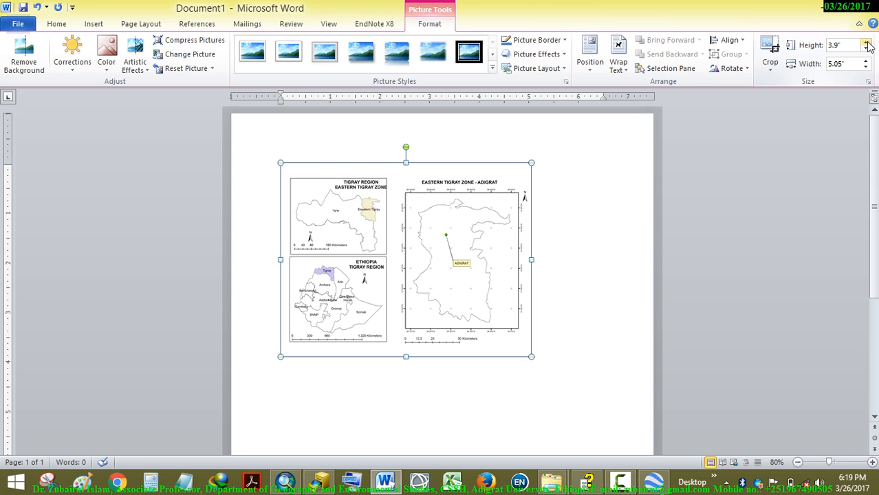
{"action": "left_click", "coordinate": [865, 42]}
{"action": "left_click", "coordinate": [865, 41]}
{"action": "left_click", "coordinate": [865, 42]}
{"action": "left_click", "coordinate": [865, 42]}
{"action": "left_click", "coordinate": [865, 42]}
{"action": "left_click", "coordinate": [865, 42]}
{"action": "left_click", "coordinate": [866, 43]}
{"action": "left_click", "coordinate": [866, 43]}
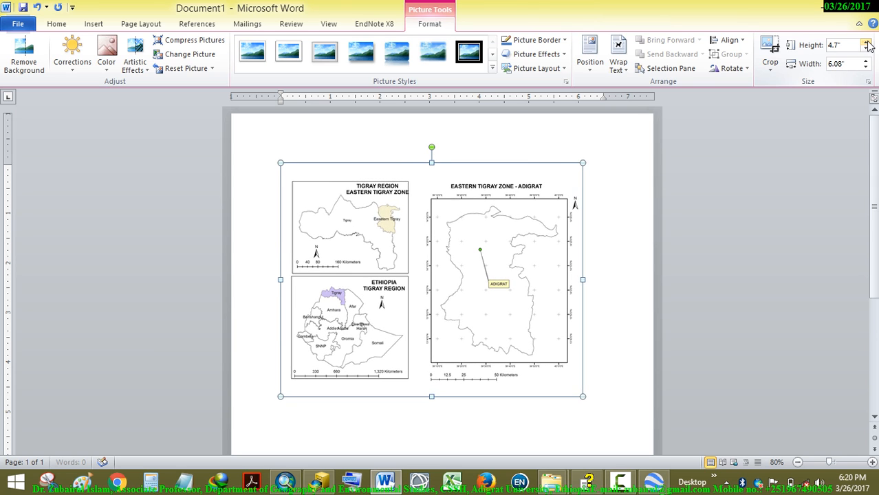
{"action": "left_click", "coordinate": [866, 42]}
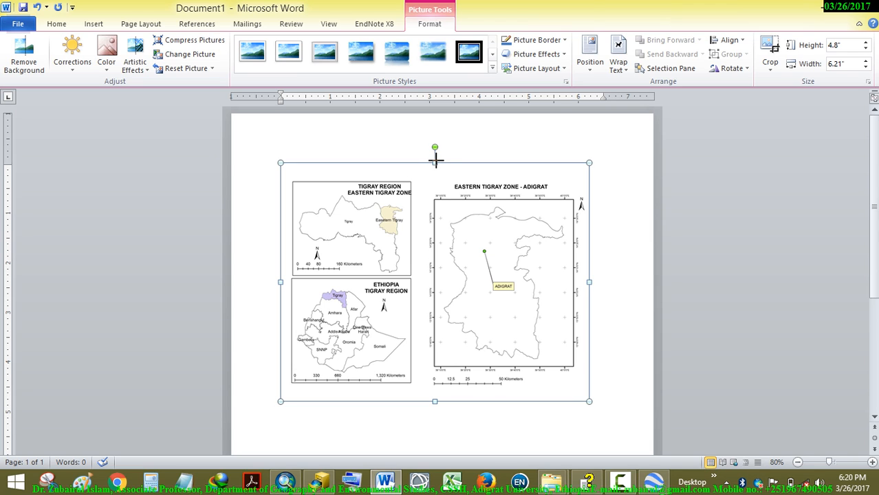
- Try squashing the picture's height alone, undo that, and scale the picture proportionally to about 3.43" high by 4.44" wide
{"action": "left_click_drag", "start_coordinate": [434, 161], "coordinate": [444, 210]}
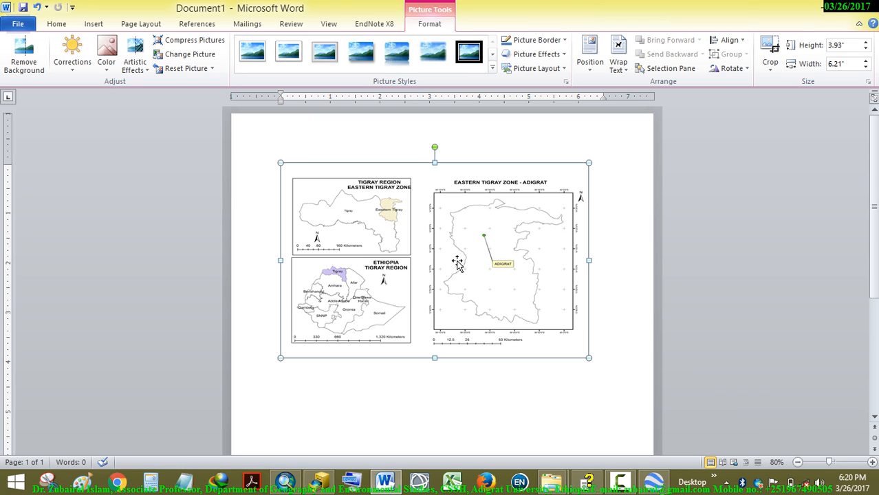
{"action": "left_click", "coordinate": [38, 8]}
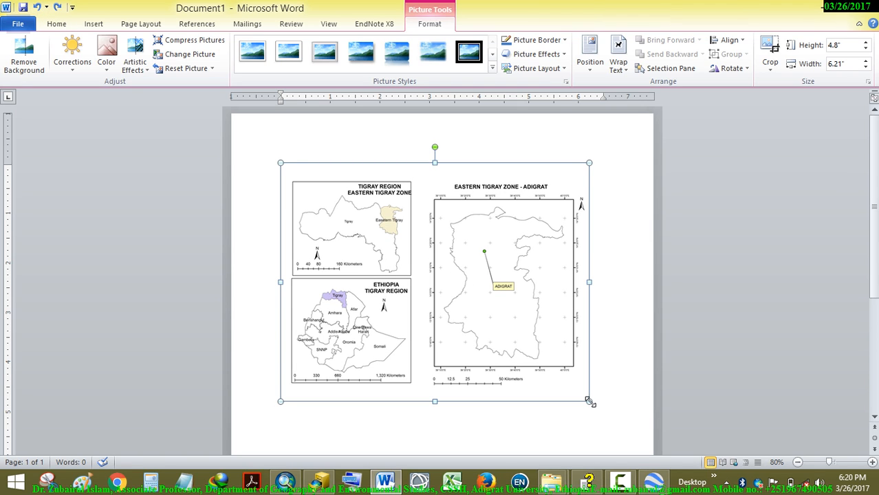
{"action": "left_click_drag", "start_coordinate": [592, 402], "coordinate": [503, 321]}
{"action": "left_click", "coordinate": [568, 297]}
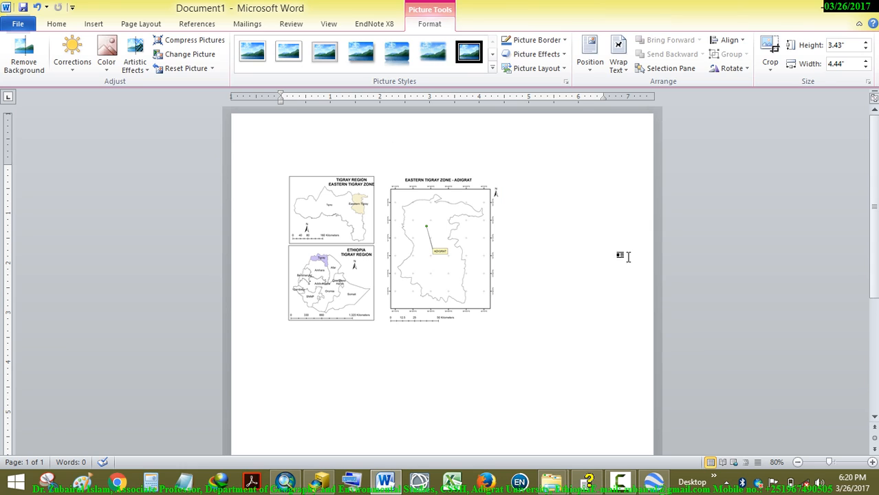
- Add a thin dark border around the map picture by choosing an outline weight
{"action": "double_click", "coordinate": [412, 230]}
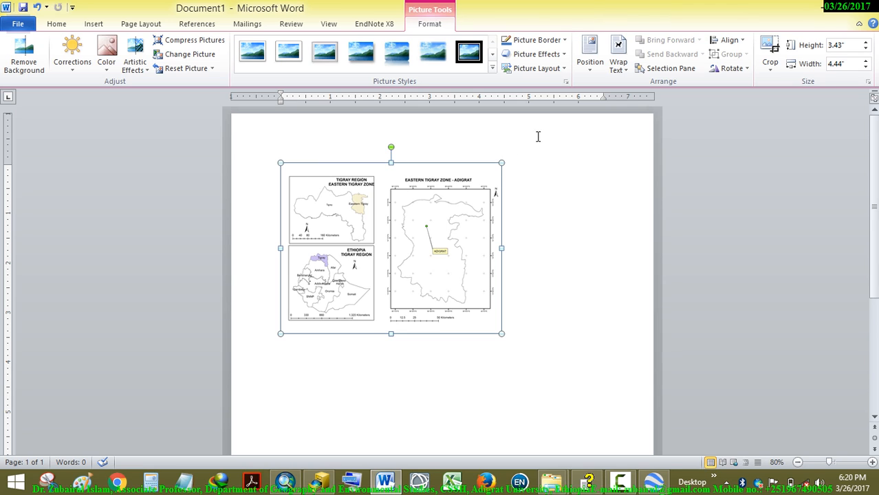
{"action": "left_click", "coordinate": [565, 41]}
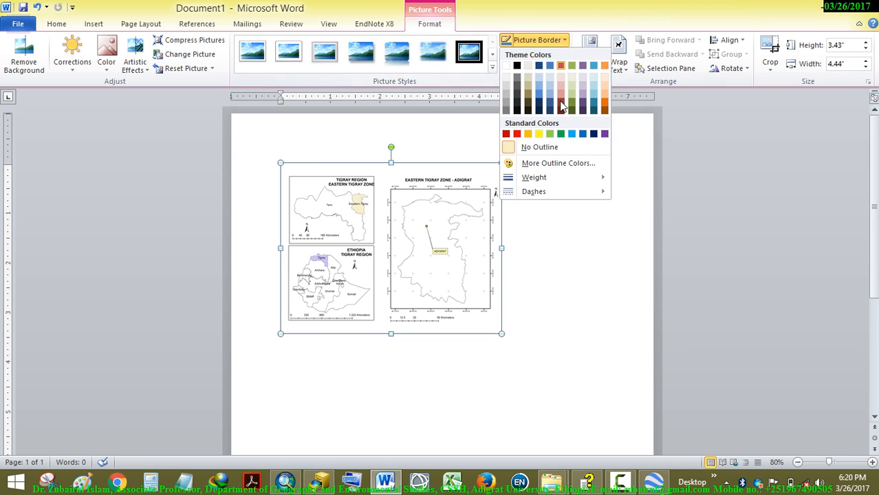
{"action": "mouse_move", "coordinate": [597, 180]}
{"action": "left_click", "coordinate": [655, 178]}
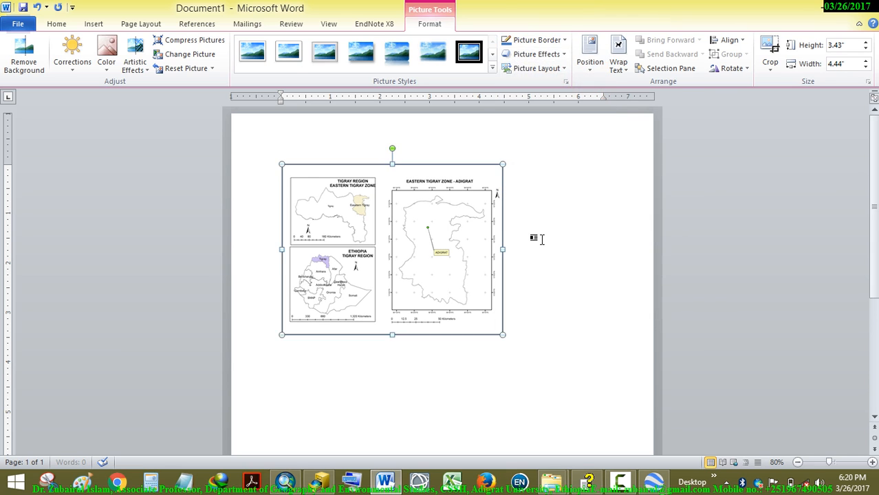
{"action": "left_click", "coordinate": [540, 238]}
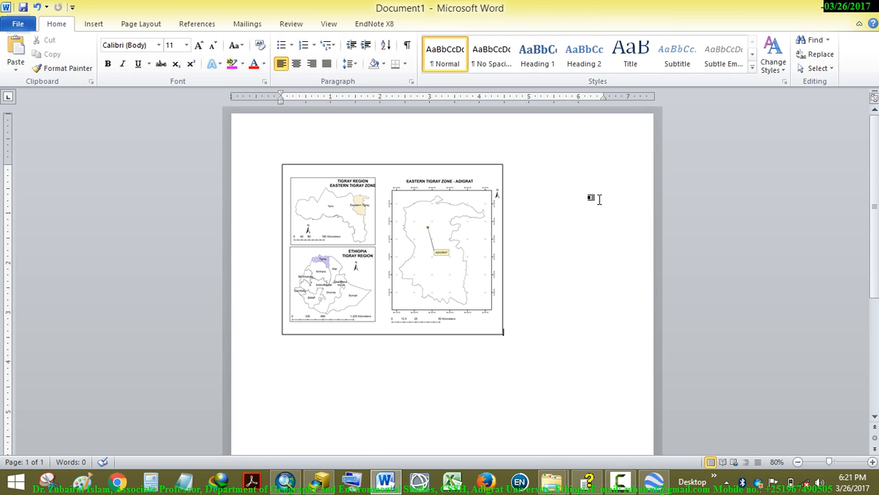
- Minimise Word and open the STUDY AREA image from the desktop in Paint
{"action": "left_click", "coordinate": [822, 9]}
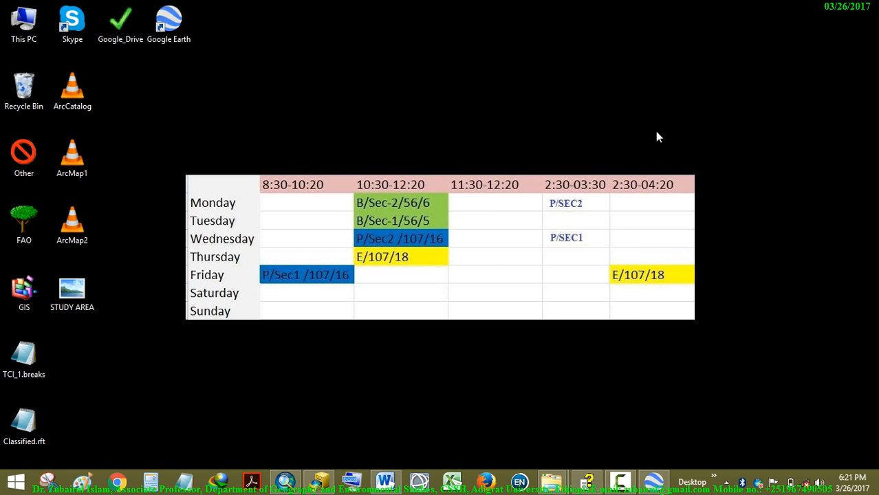
{"action": "left_click", "coordinate": [86, 289]}
{"action": "right_click", "coordinate": [84, 289]}
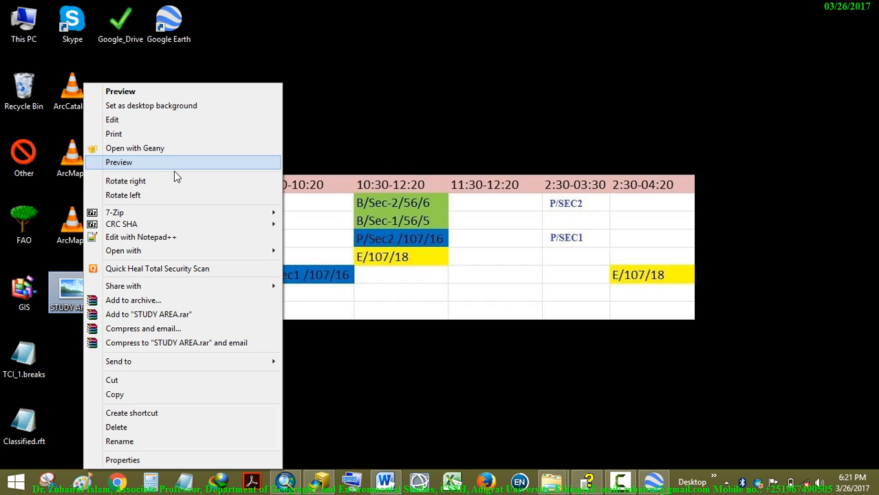
{"action": "mouse_move", "coordinate": [231, 258]}
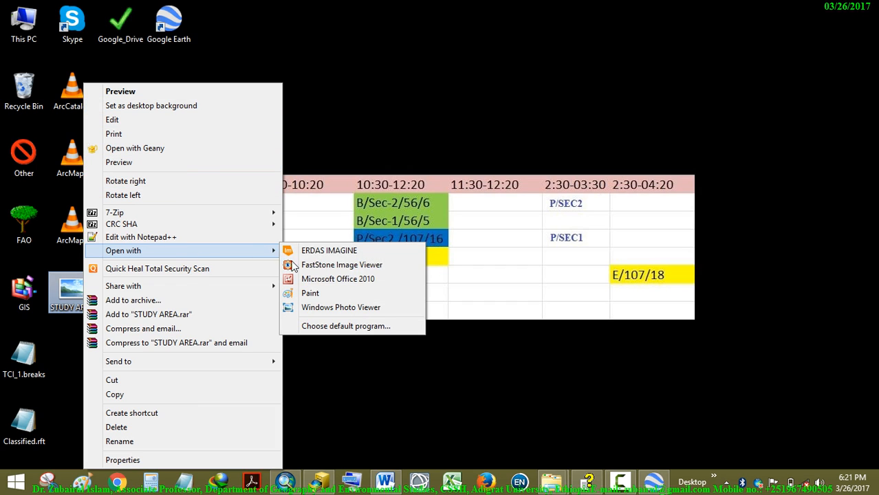
{"action": "left_click", "coordinate": [334, 293]}
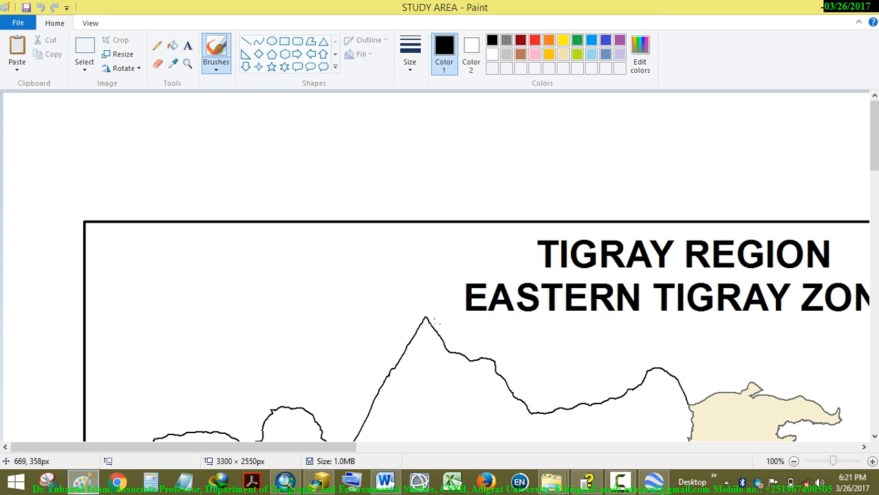
- Add the caption "FIGURE - 1" in bold Times New Roman, size 26, in the blank margin centred below the maps
{"action": "left_click_drag", "start_coordinate": [877, 159], "coordinate": [875, 405]}
{"action": "left_click", "coordinate": [794, 461]}
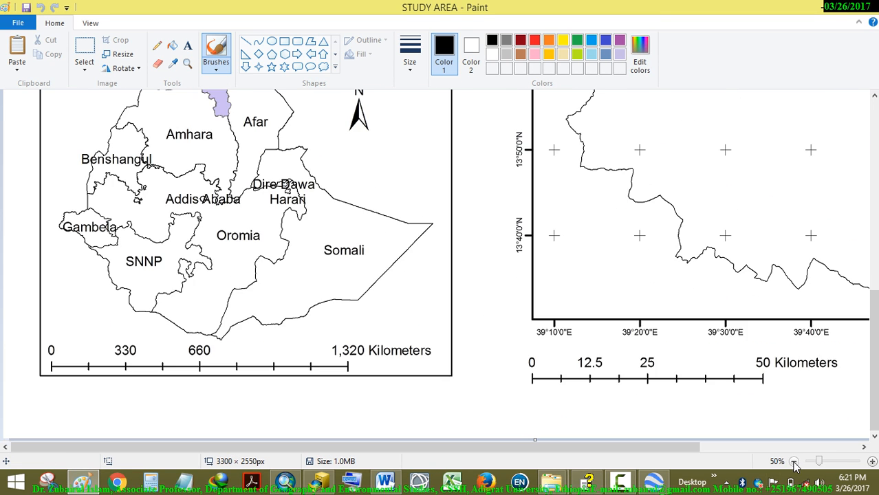
{"action": "left_click", "coordinate": [793, 462]}
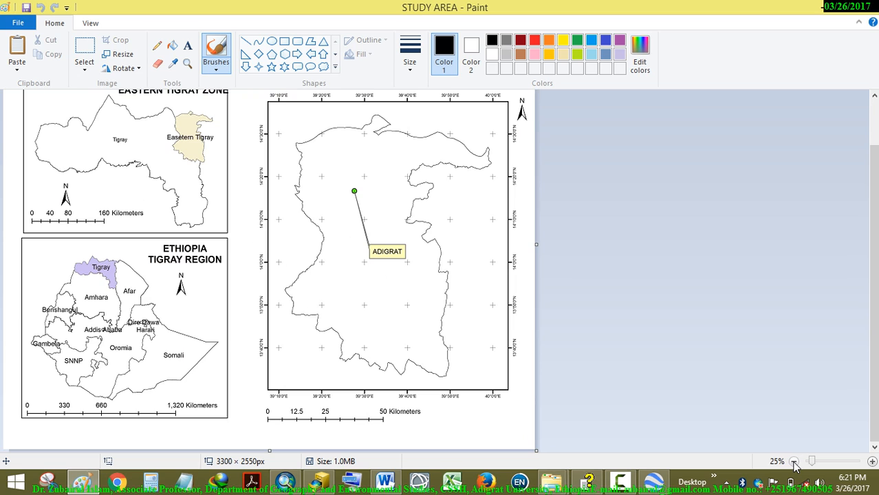
{"action": "left_click", "coordinate": [187, 46]}
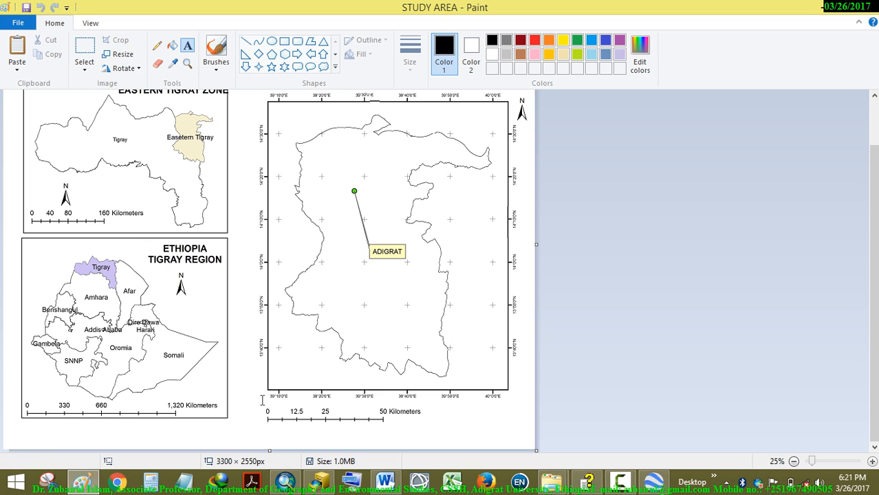
{"action": "left_click", "coordinate": [223, 432]}
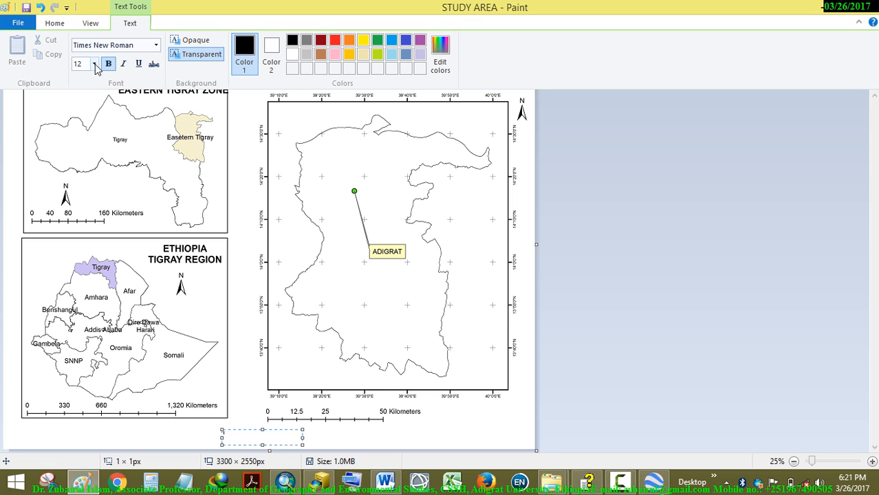
{"action": "left_click", "coordinate": [95, 63]}
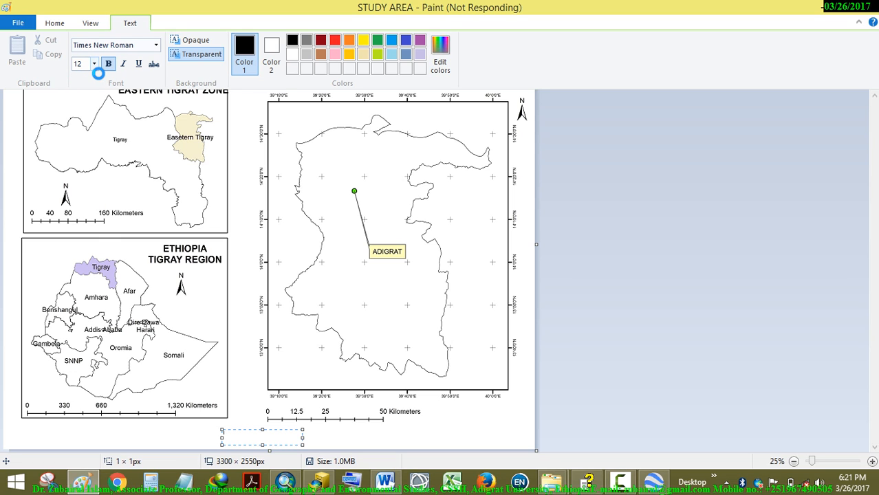
{"action": "left_click", "coordinate": [95, 63]}
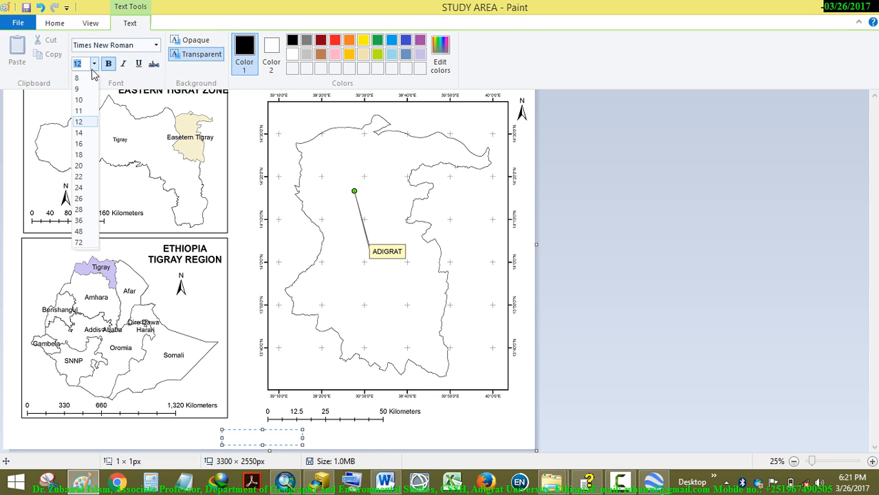
{"action": "left_click", "coordinate": [80, 144]}
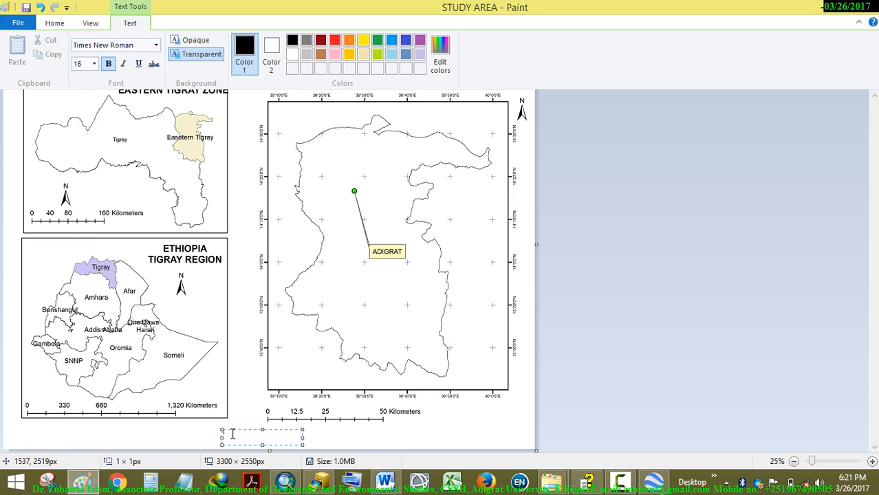
{"action": "left_click", "coordinate": [94, 63]}
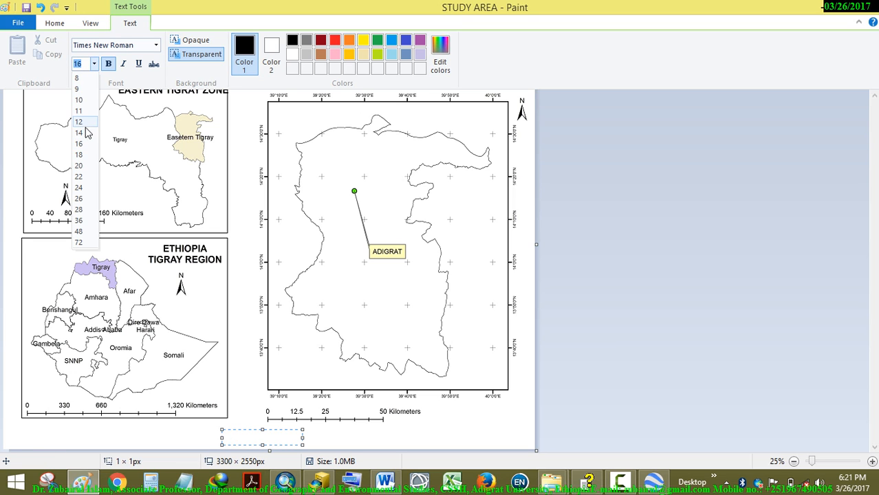
{"action": "left_click", "coordinate": [80, 199]}
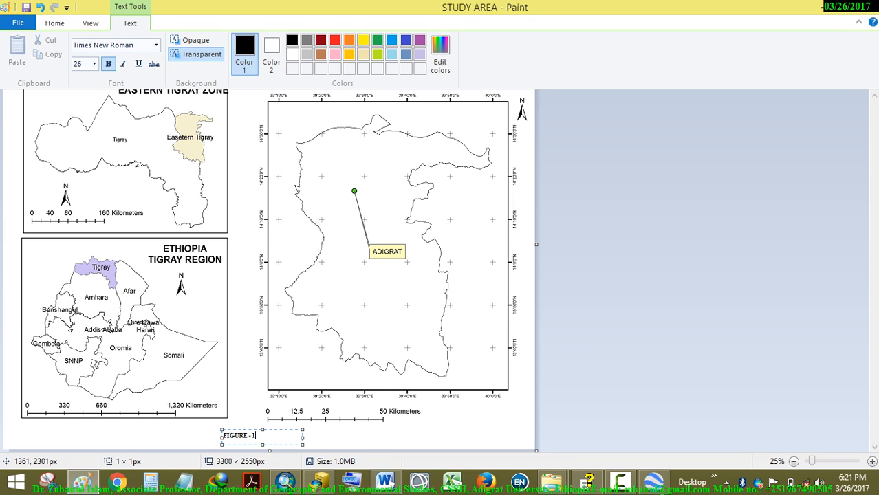
- Enlarge the FIGURE - 1 caption to font size 48, commit the text and save the image
{"action": "left_click_drag", "start_coordinate": [257, 437], "coordinate": [210, 436]}
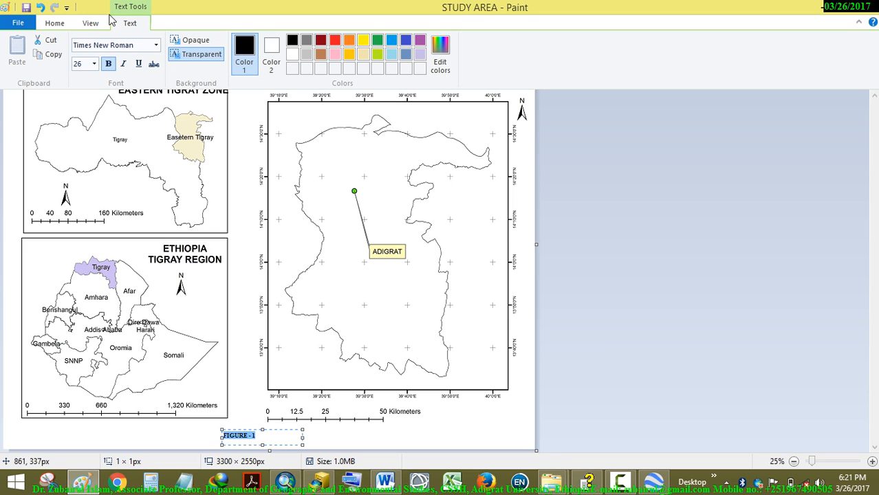
{"action": "left_click", "coordinate": [94, 63]}
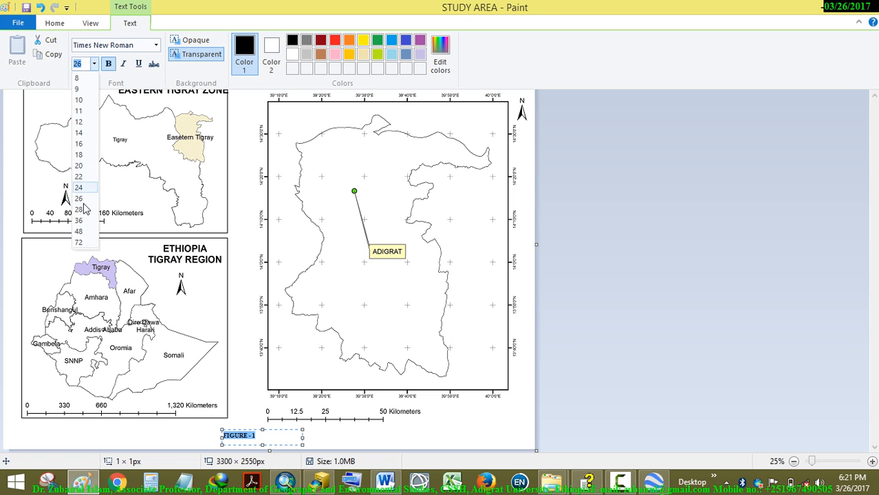
{"action": "left_click", "coordinate": [79, 220]}
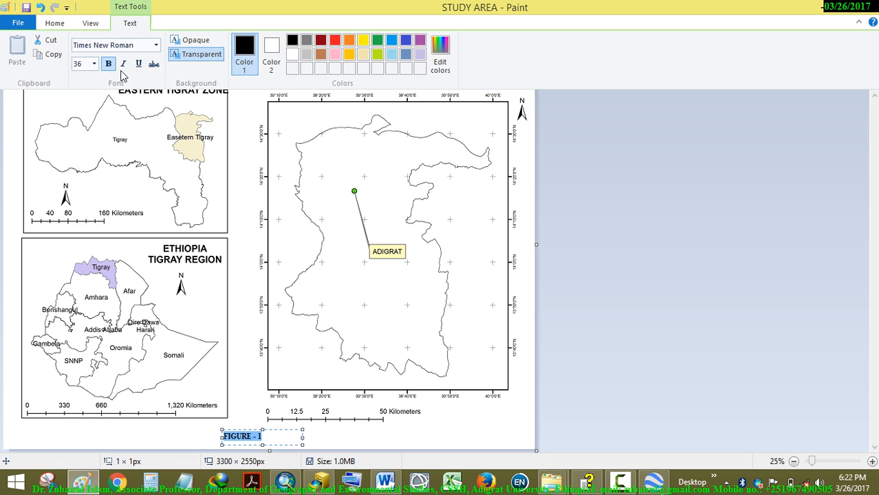
{"action": "left_click", "coordinate": [95, 64]}
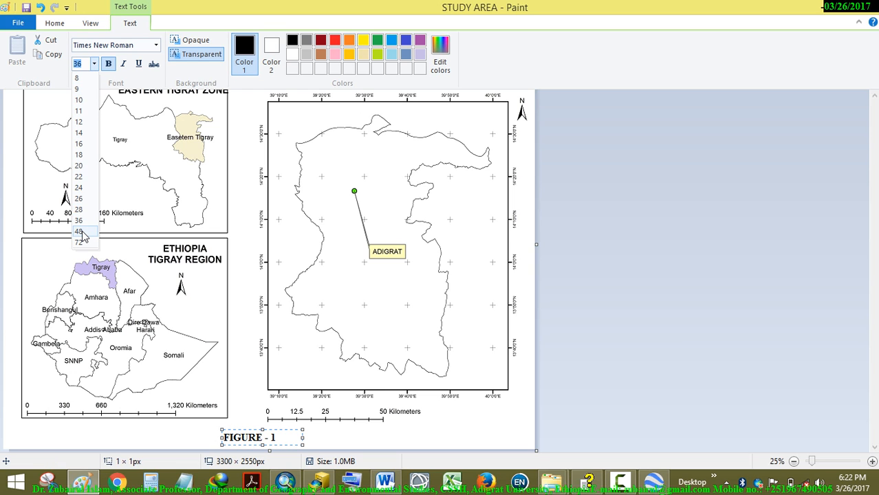
{"action": "left_click", "coordinate": [81, 233]}
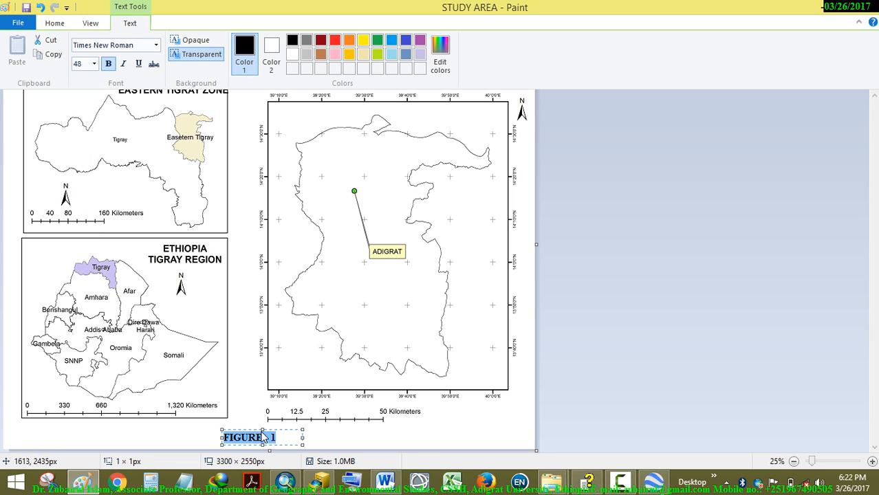
{"action": "left_click", "coordinate": [378, 437]}
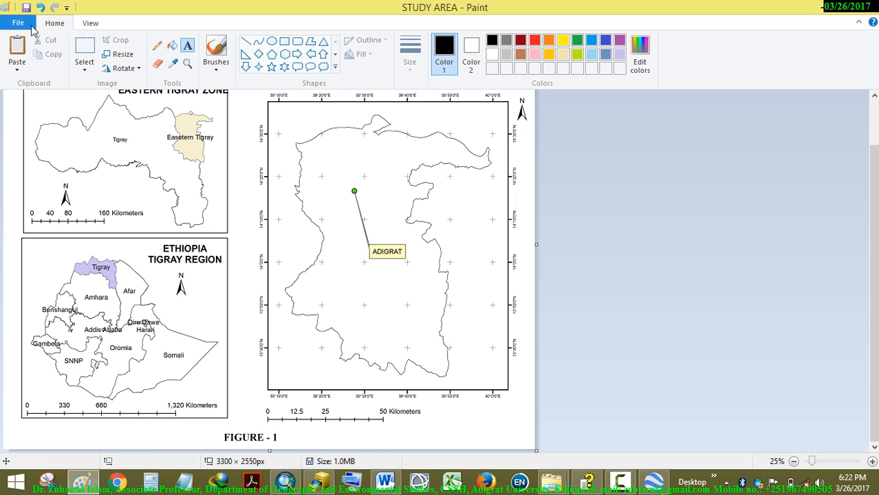
{"action": "left_click", "coordinate": [26, 8]}
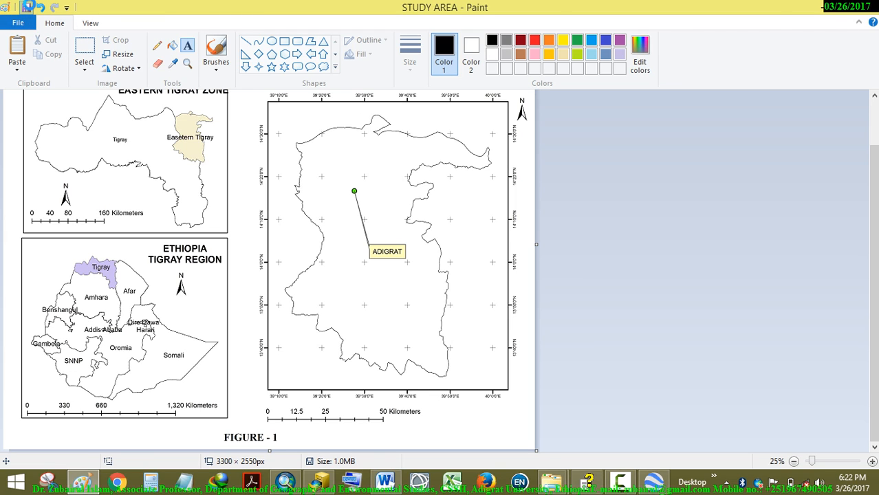
- Close Paint and delete the old map picture from the open Word document
{"action": "left_click", "coordinate": [868, 11]}
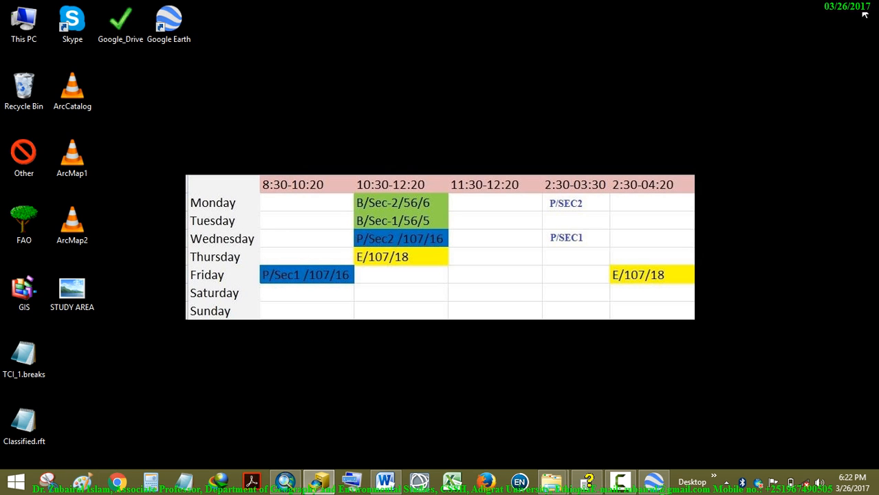
{"action": "left_click", "coordinate": [69, 292]}
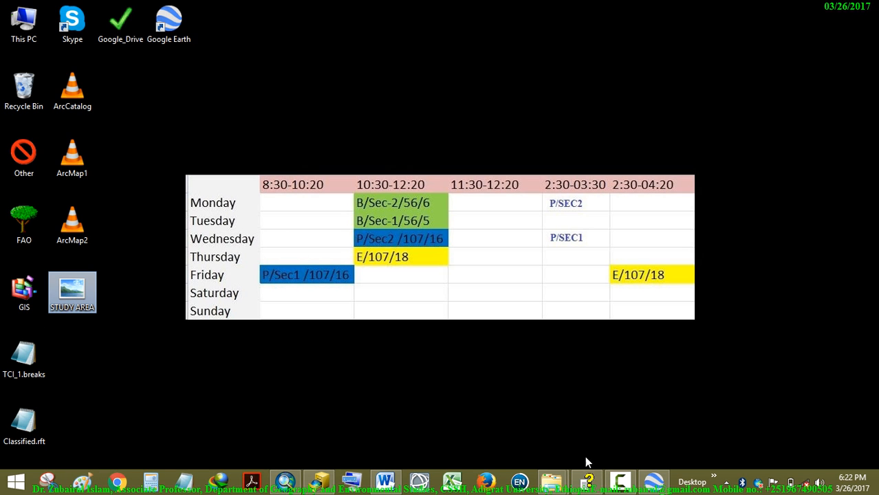
{"action": "left_click", "coordinate": [398, 476]}
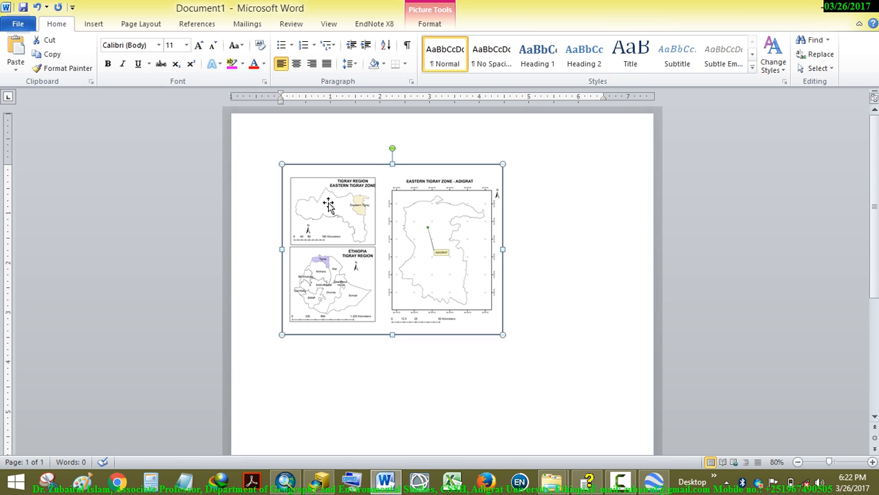
{"action": "key", "text": "Delete"}
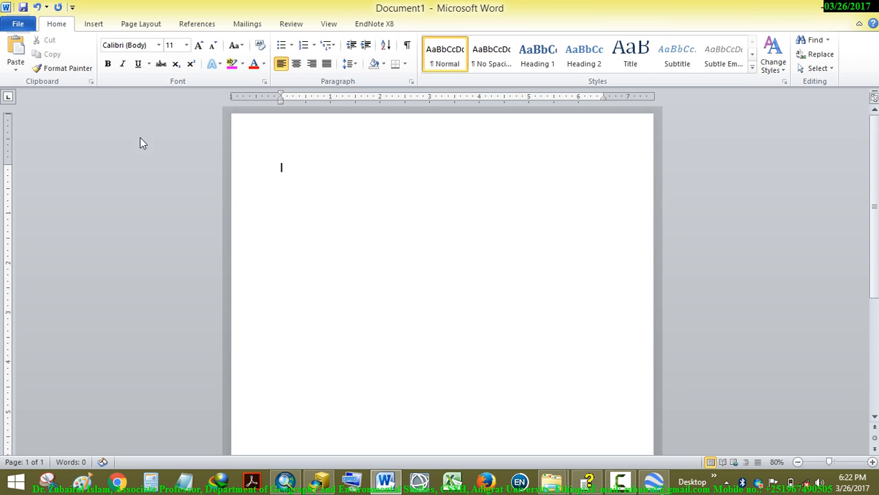
- Insert the captioned STUDY AREA picture from the Desktop folder into the blank Word page and deselect it
{"action": "left_click", "coordinate": [93, 23]}
{"action": "left_click", "coordinate": [136, 55]}
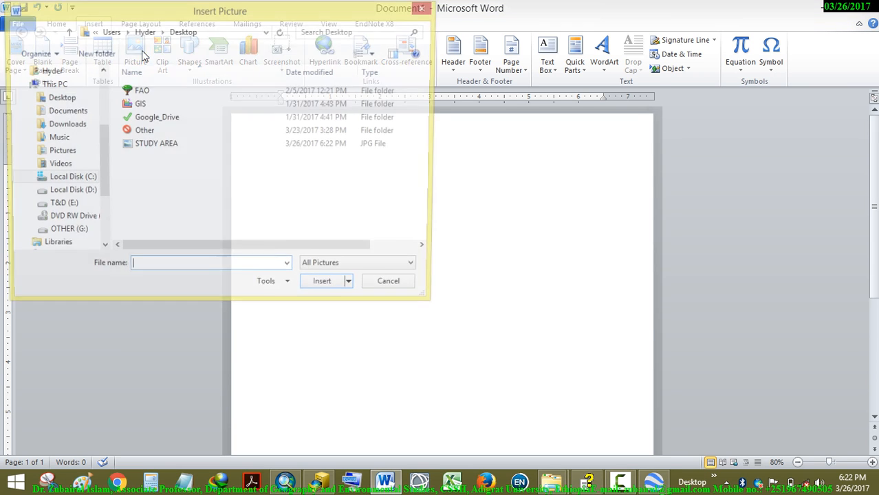
{"action": "left_click", "coordinate": [173, 146]}
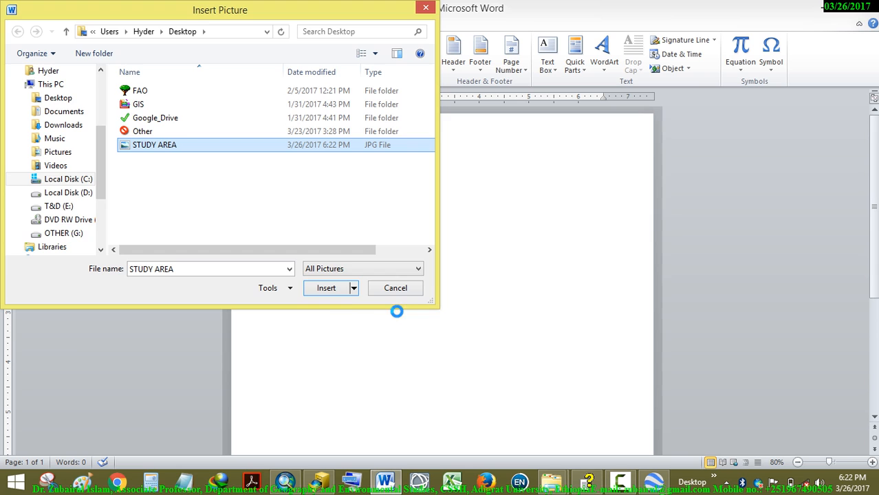
{"action": "left_click", "coordinate": [326, 288]}
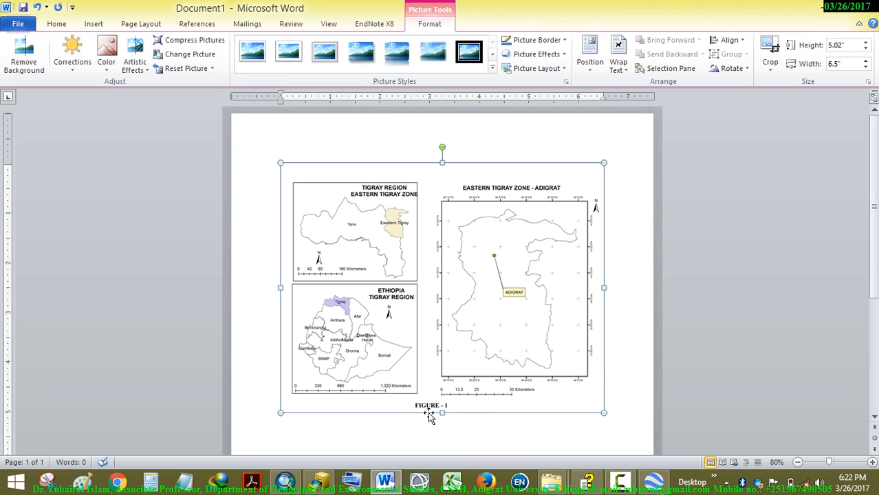
{"action": "left_click", "coordinate": [628, 339]}
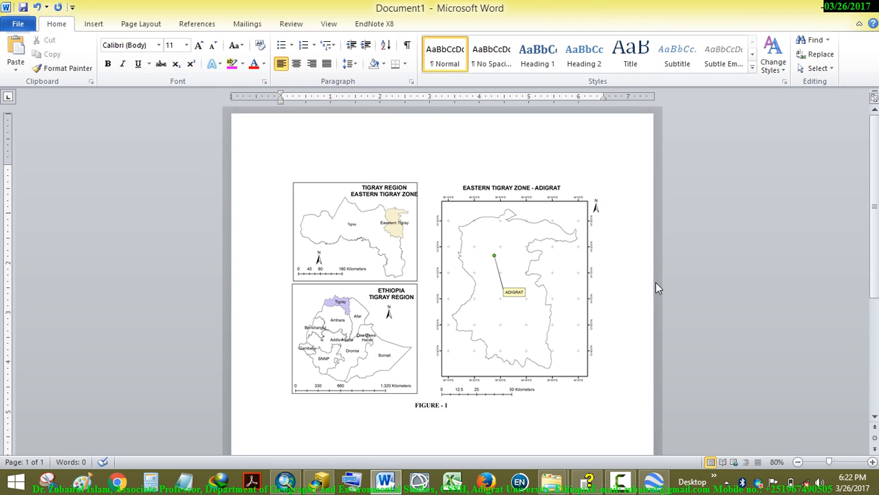
- Give the inserted map picture a ¼ pt outline
{"action": "left_click", "coordinate": [559, 286]}
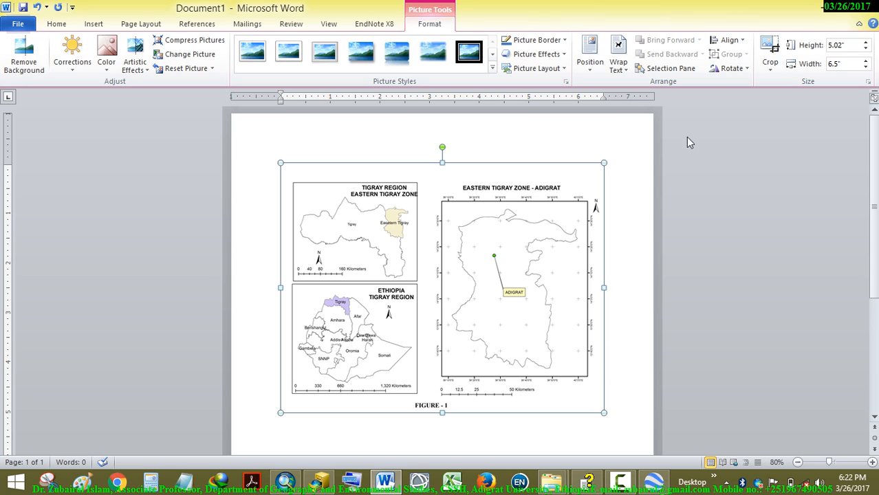
{"action": "left_click", "coordinate": [565, 40]}
{"action": "mouse_move", "coordinate": [559, 177]}
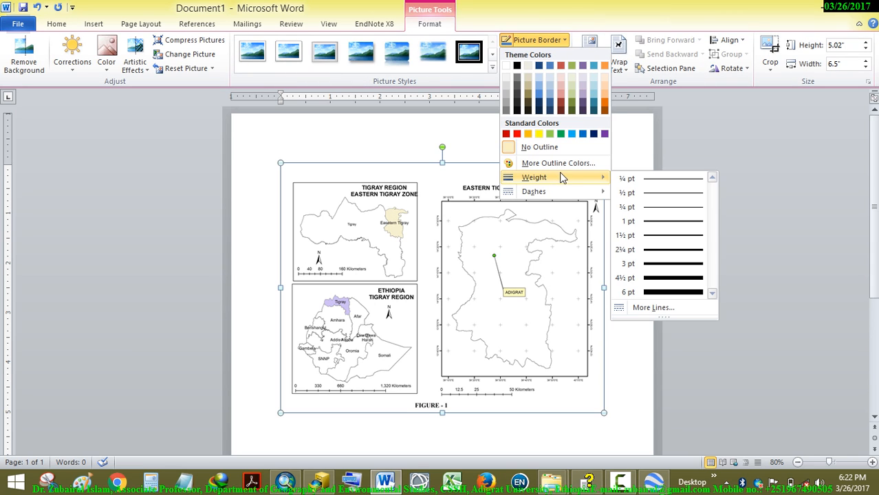
{"action": "left_click", "coordinate": [647, 179]}
{"action": "left_click", "coordinate": [612, 210]}
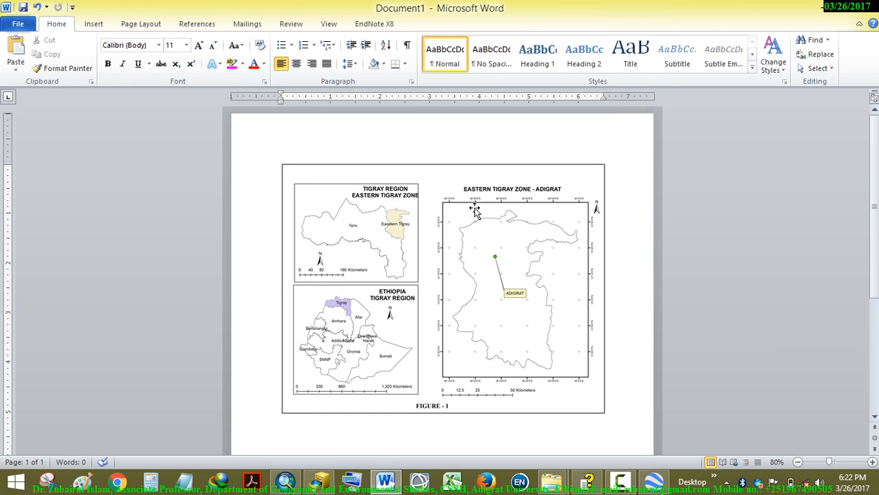
- Shrink the bordered map picture proportionally to about 3.9 inches wide and place the text cursor beside it
{"action": "left_click", "coordinate": [287, 177]}
{"action": "left_click_drag", "start_coordinate": [282, 164], "coordinate": [424, 262]}
{"action": "left_click", "coordinate": [525, 182]}
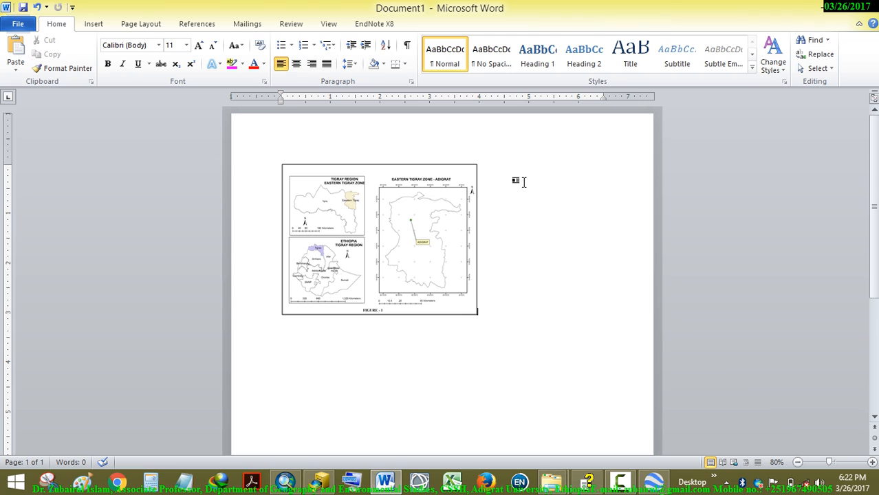
- Enter the sample text "ERYEYETYRYEY" directly after the map picture and select that text
{"action": "type", "text": "ERYEYETYRYEY"}
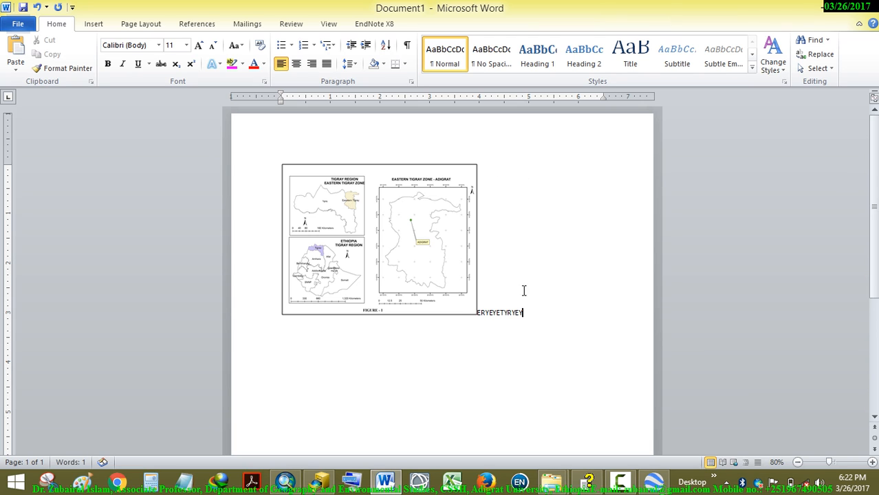
{"action": "left_click_drag", "start_coordinate": [534, 308], "coordinate": [476, 309]}
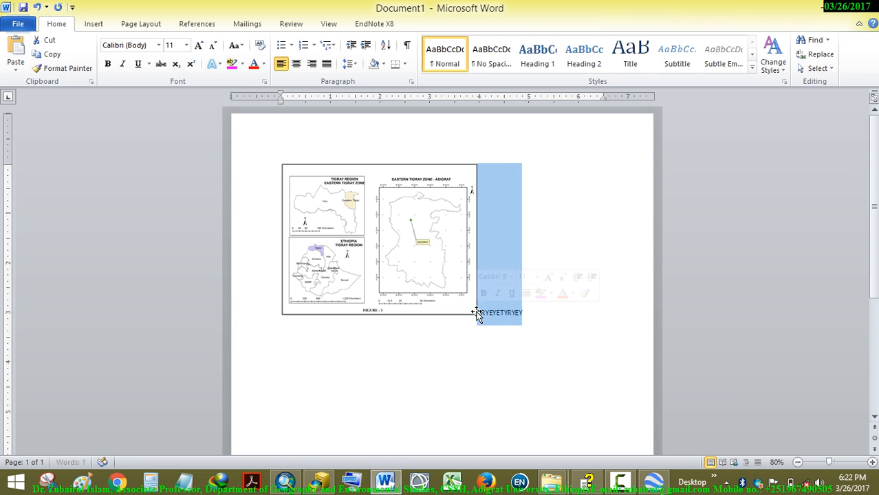
{"action": "right_click", "coordinate": [512, 235]}
- Minimise Word, refresh the desktop and switch to the map layout in ArcMap
{"action": "left_click", "coordinate": [868, 9]}
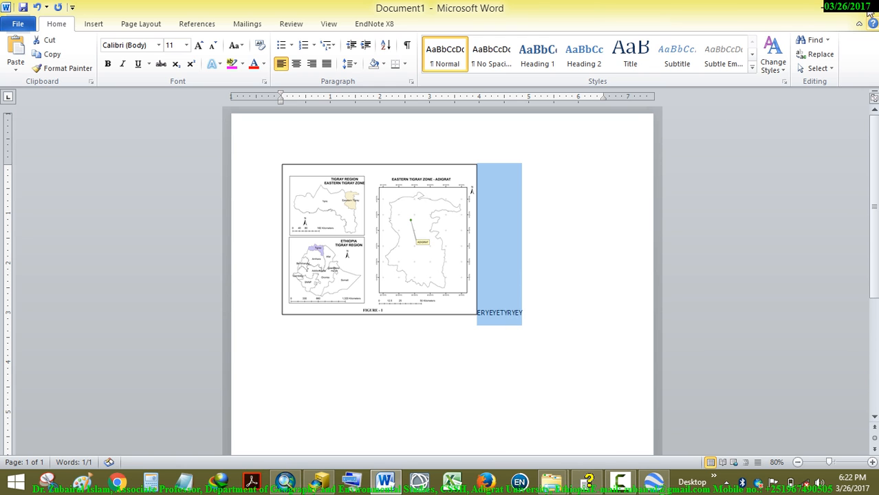
{"action": "left_click", "coordinate": [818, 7]}
{"action": "right_click", "coordinate": [384, 158]}
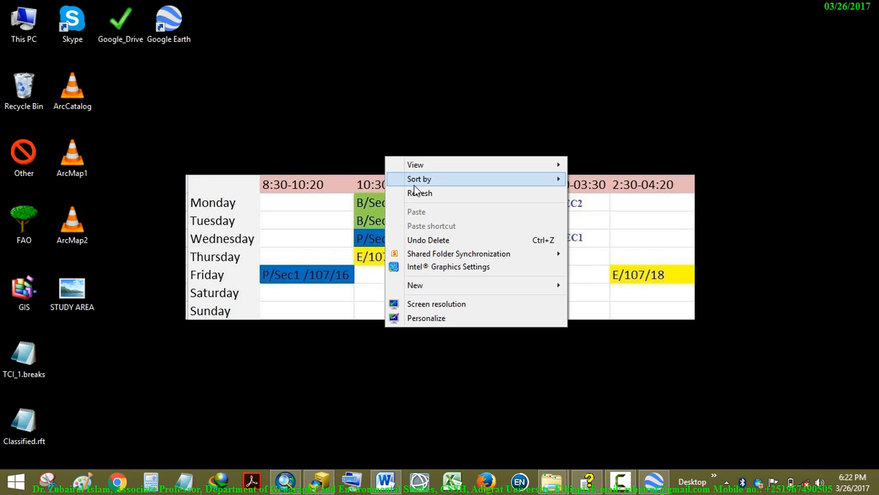
{"action": "left_click", "coordinate": [412, 194]}
{"action": "left_click", "coordinate": [285, 481]}
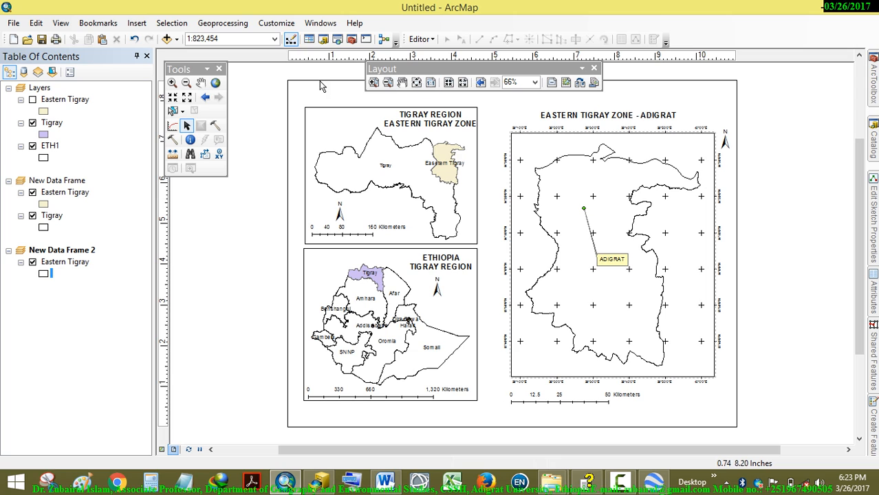
- Zoom the whole layout page out to 27% and back in to 66% in fixed steps
{"action": "left_click", "coordinate": [462, 83]}
{"action": "left_click", "coordinate": [462, 83]}
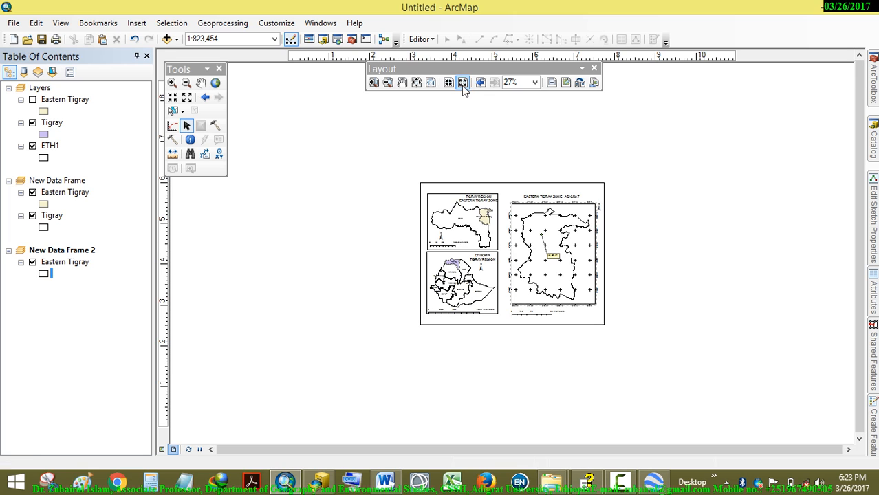
{"action": "left_click", "coordinate": [448, 83]}
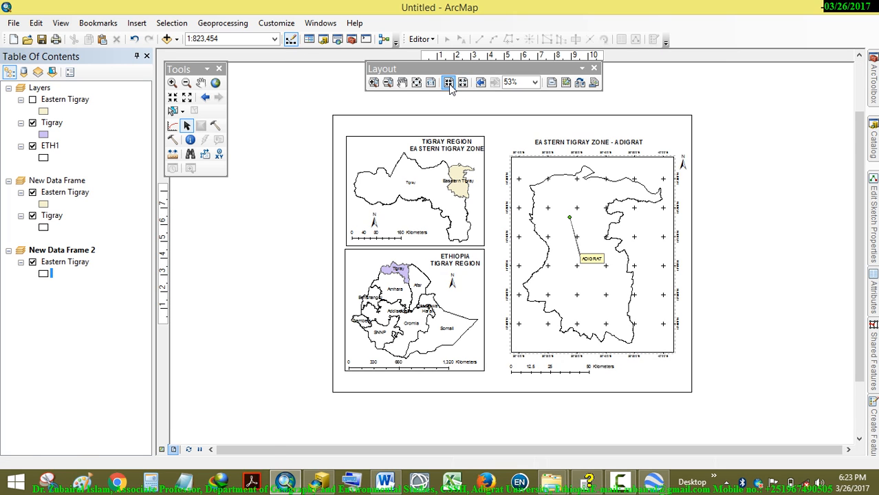
{"action": "left_click", "coordinate": [447, 82]}
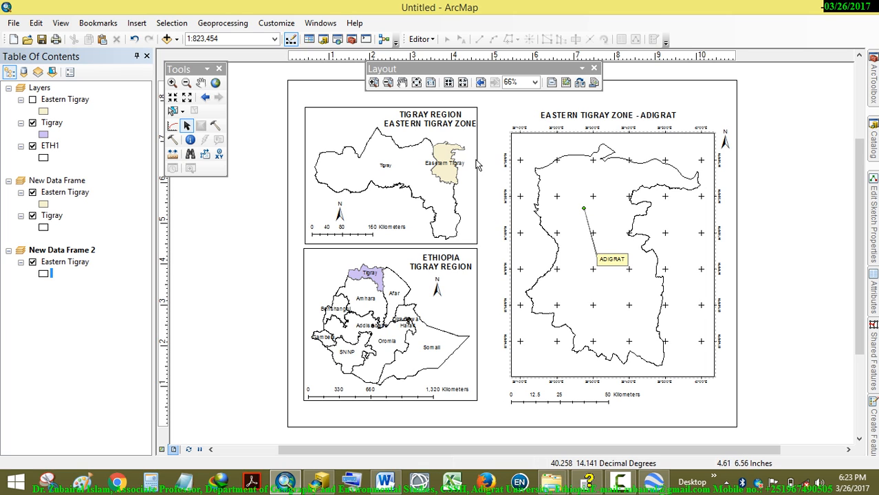
- Select the Eastern Tigray Zone data frame, zoom its map out in fixed steps, and zoom to the full extent
{"action": "left_click", "coordinate": [529, 208]}
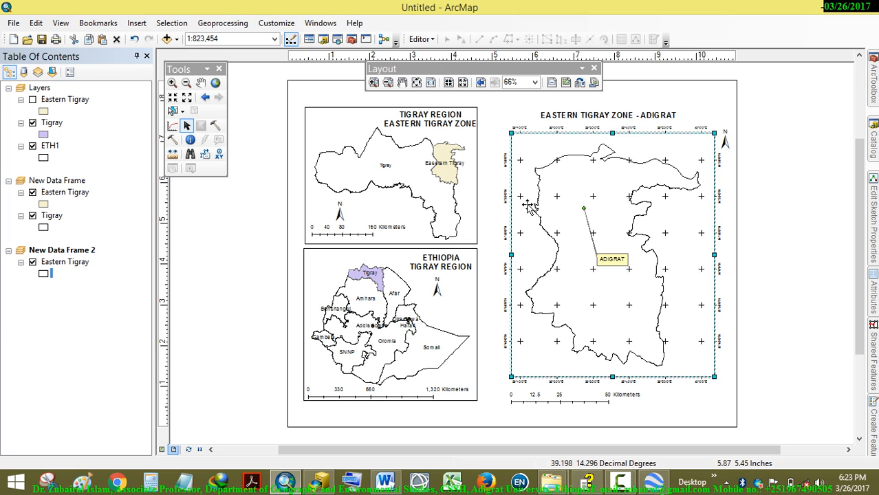
{"action": "left_click", "coordinate": [186, 101]}
{"action": "left_click", "coordinate": [186, 101]}
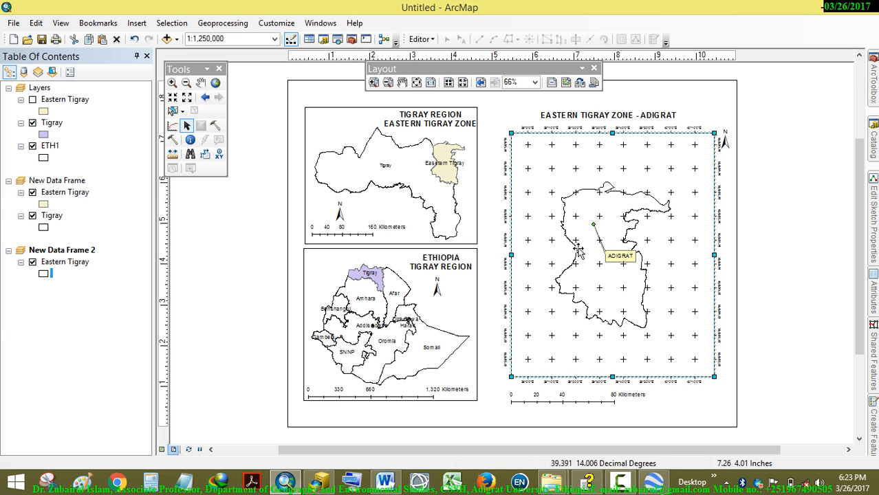
{"action": "left_click", "coordinate": [214, 87]}
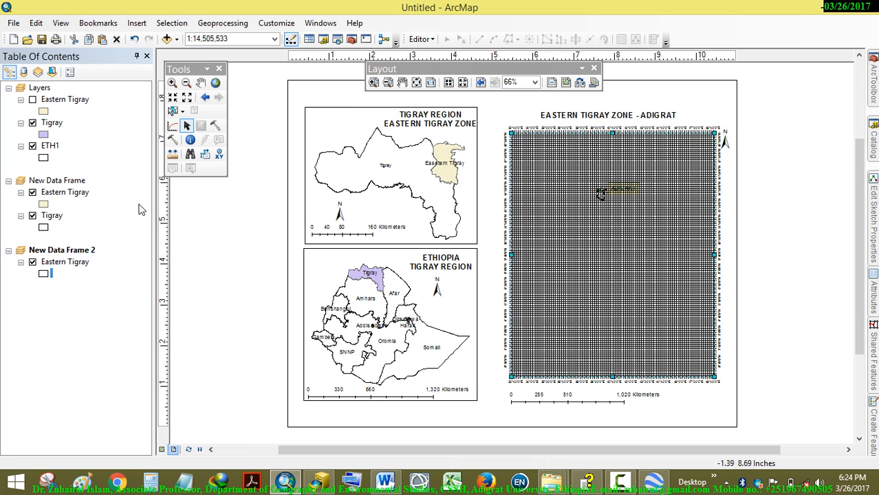
- Zoom New Data Frame 2 to the extent of its Eastern Tigray layer and deselect the frame
{"action": "right_click", "coordinate": [58, 264]}
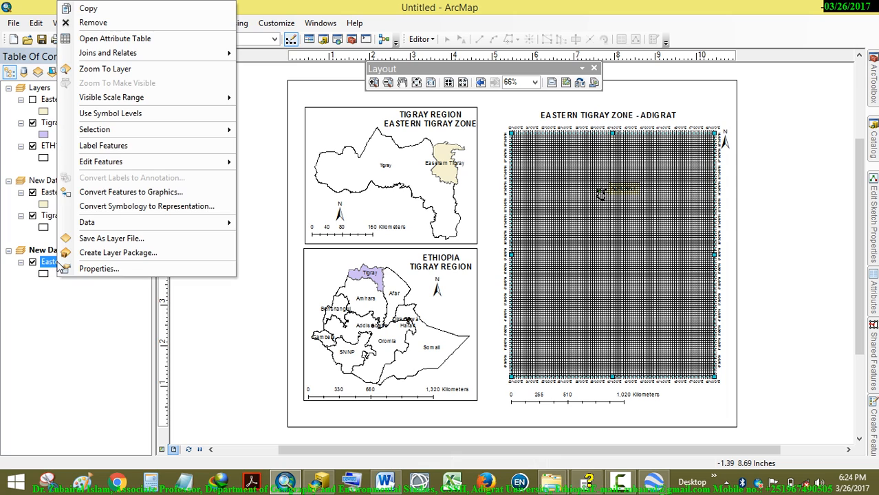
{"action": "left_click", "coordinate": [101, 69]}
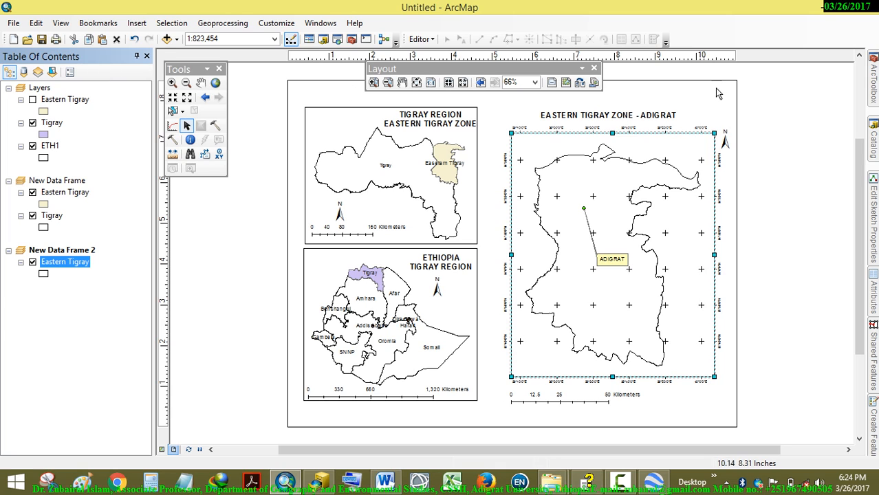
{"action": "left_click", "coordinate": [752, 127]}
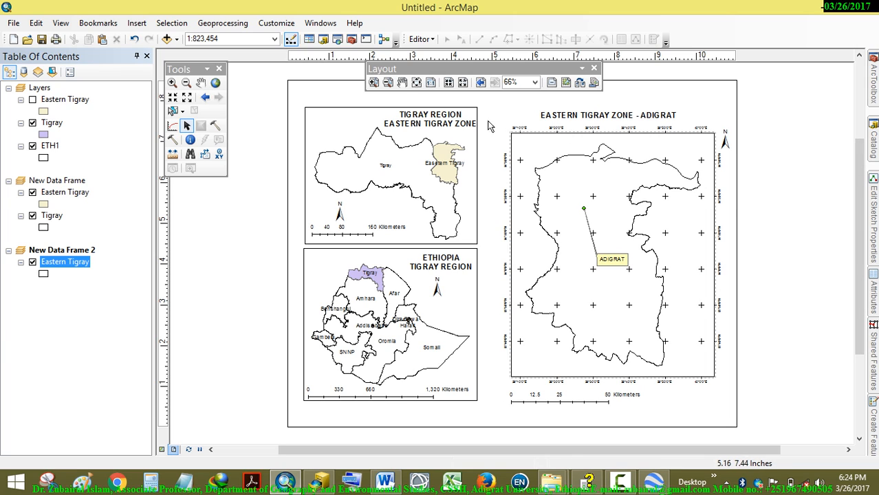
{"action": "left_click", "coordinate": [14, 23]}
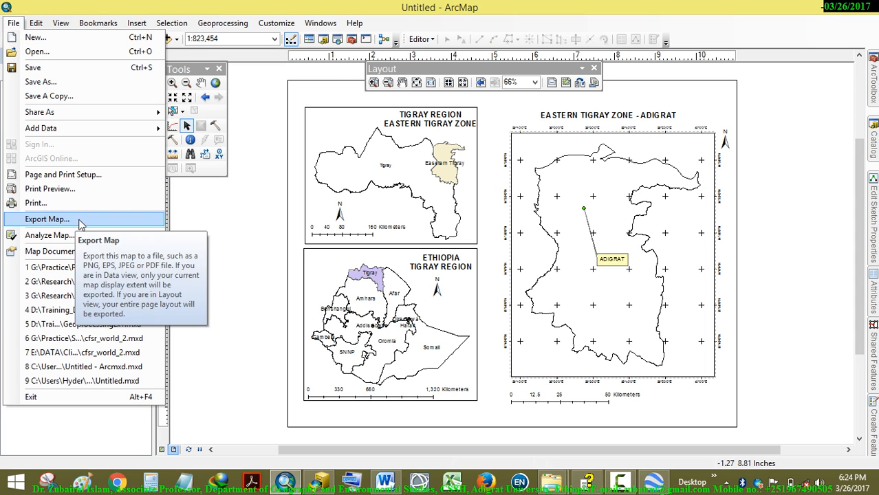
{"action": "left_click", "coordinate": [223, 337]}
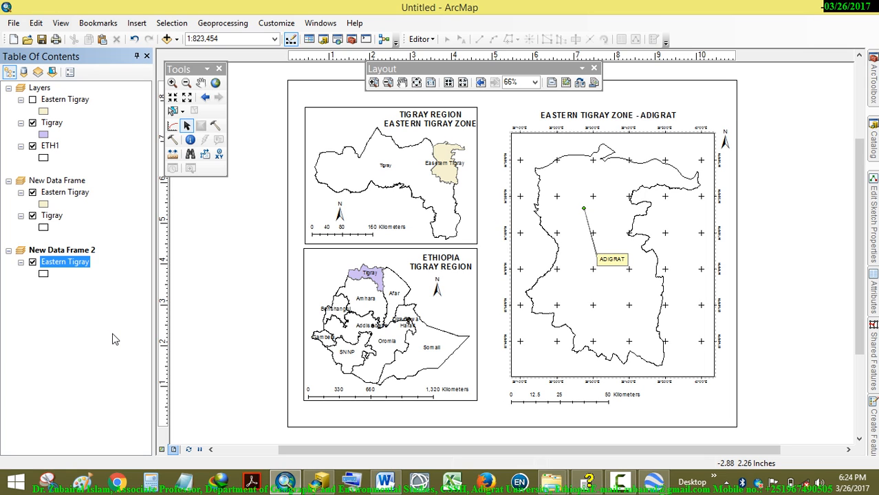